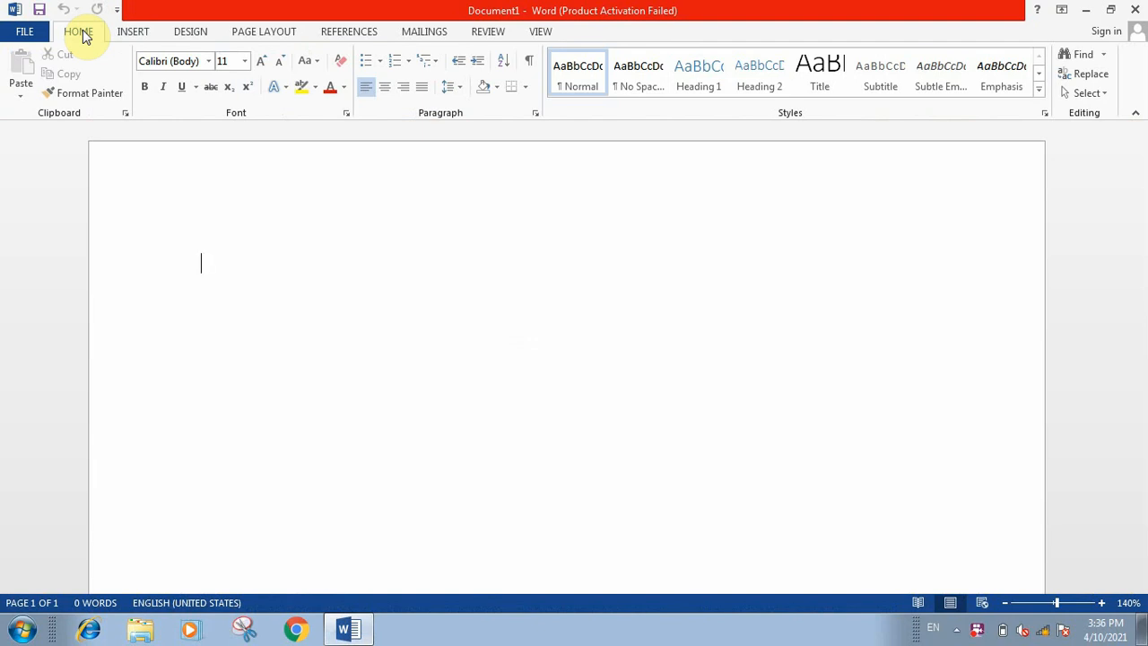
Step: Fill the blank document with sample text generated by the formula =rand(3,3)
click(134, 33)
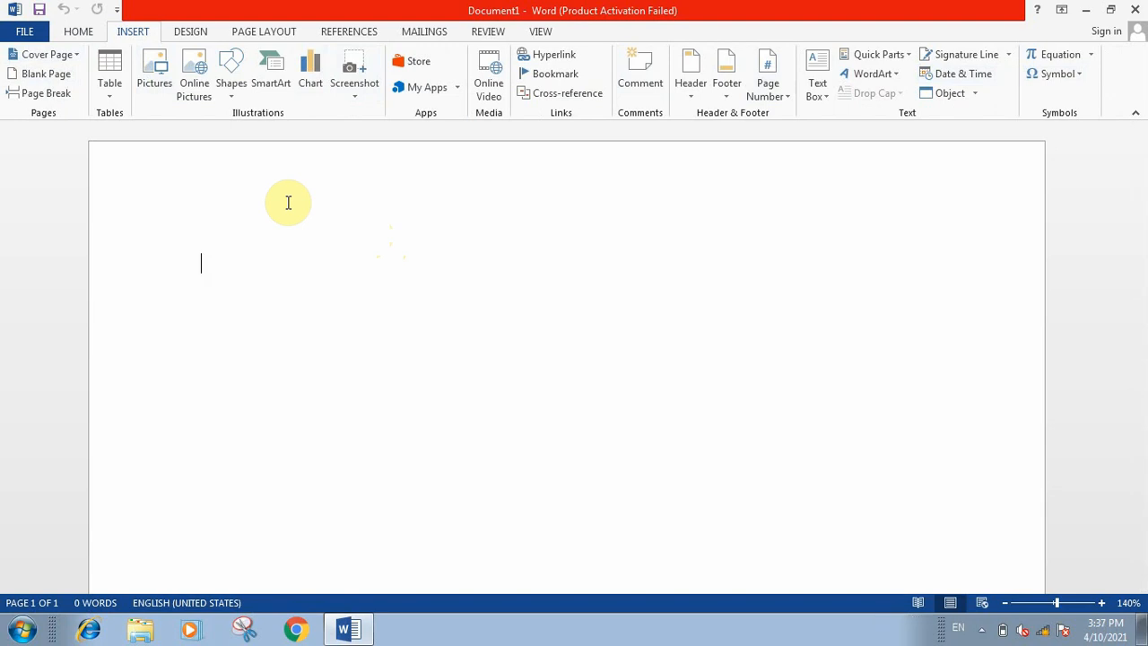
text(=rand)
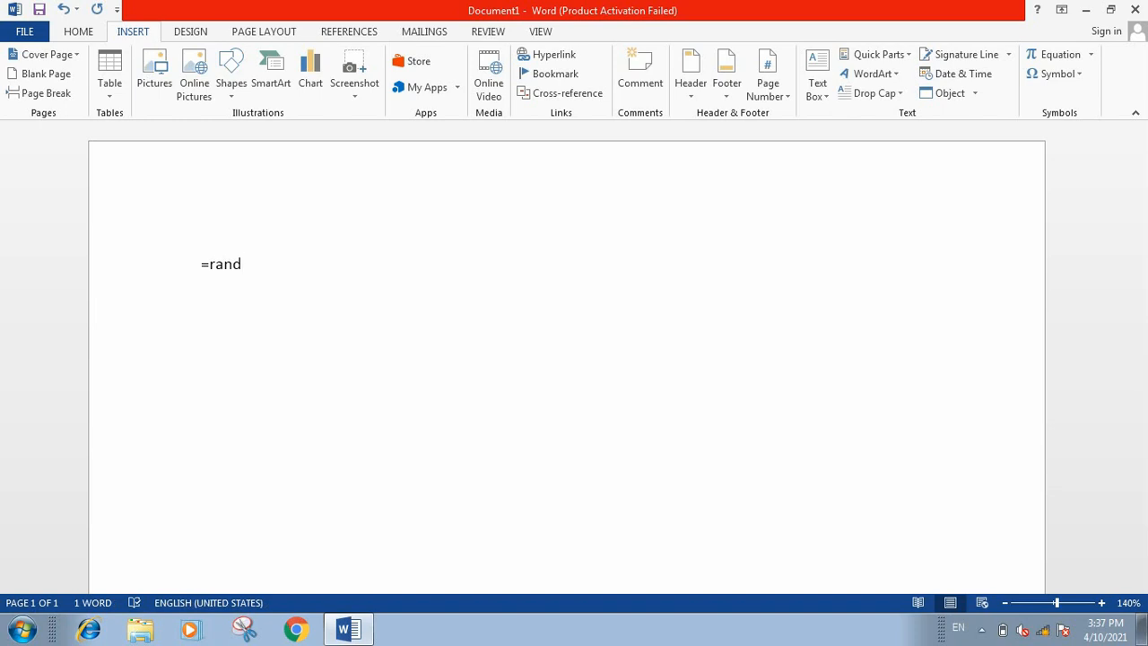
text((3,3))
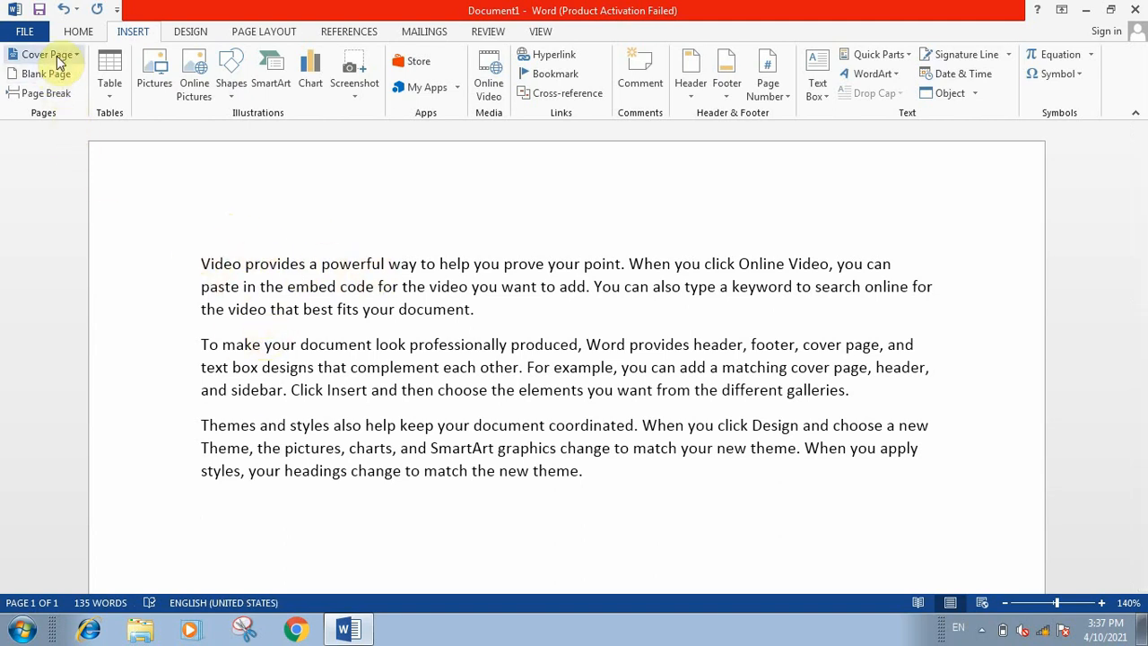
Step: Add an empty line above the first paragraph and insert the built-in Facet cover page
click(500, 228)
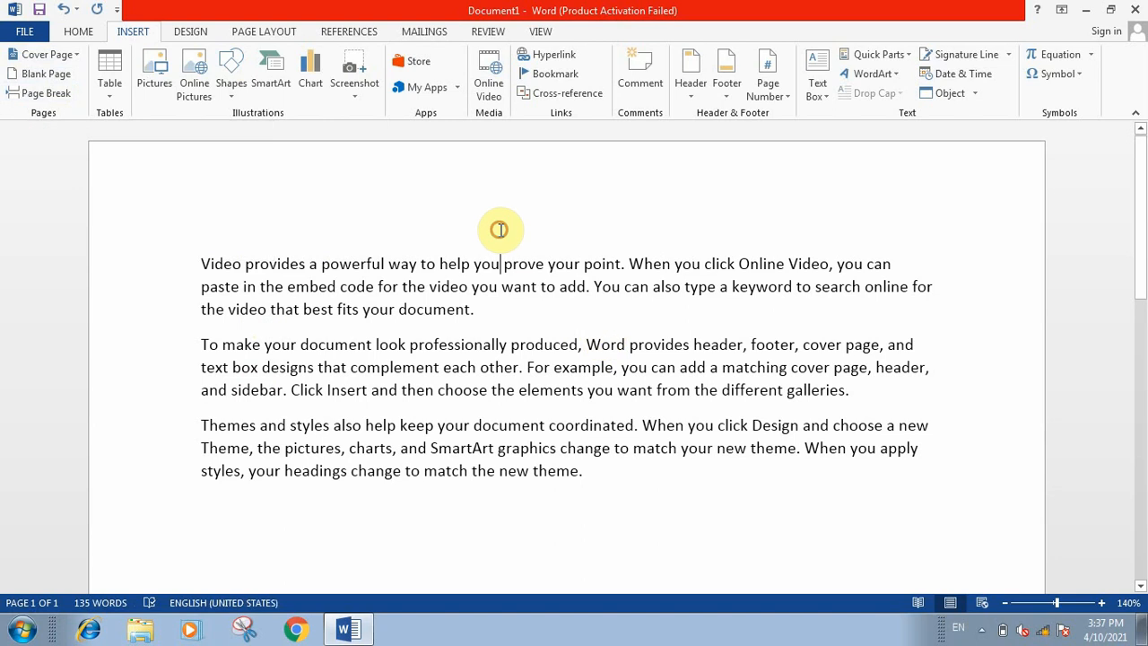
click(197, 259)
key(Return)
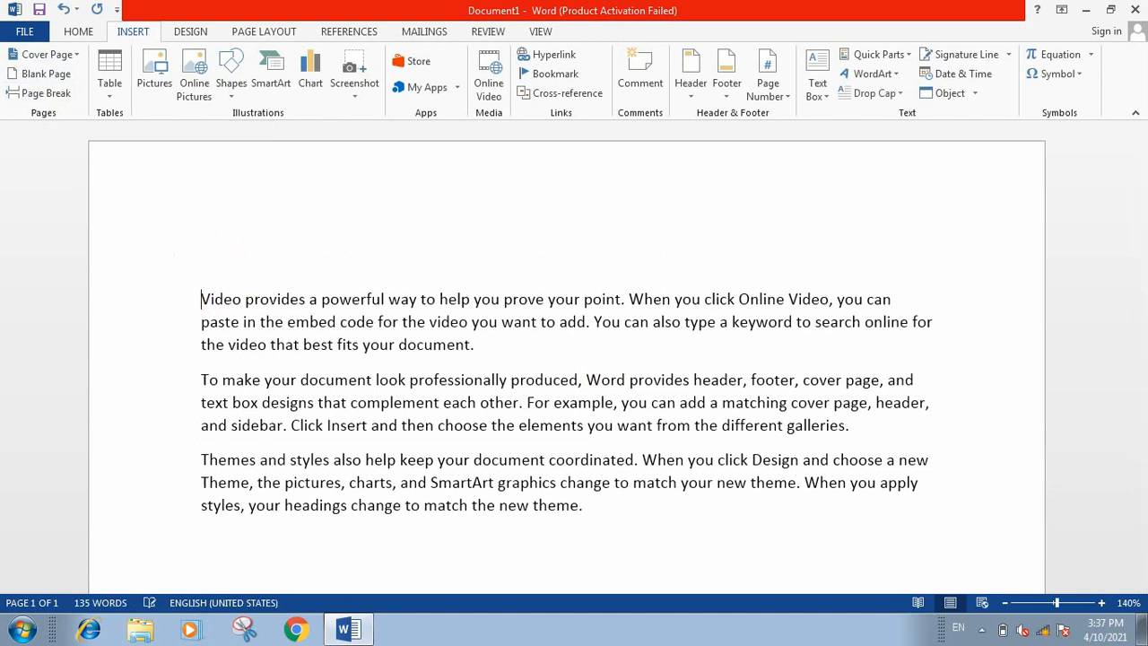
click(195, 258)
click(45, 55)
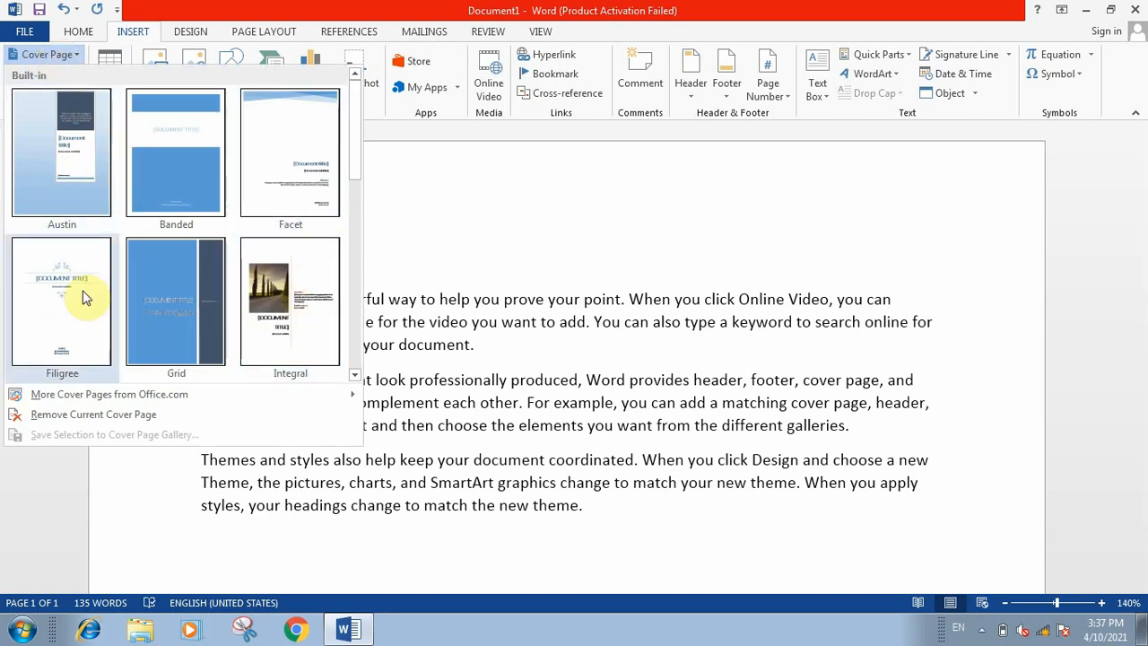
click(280, 176)
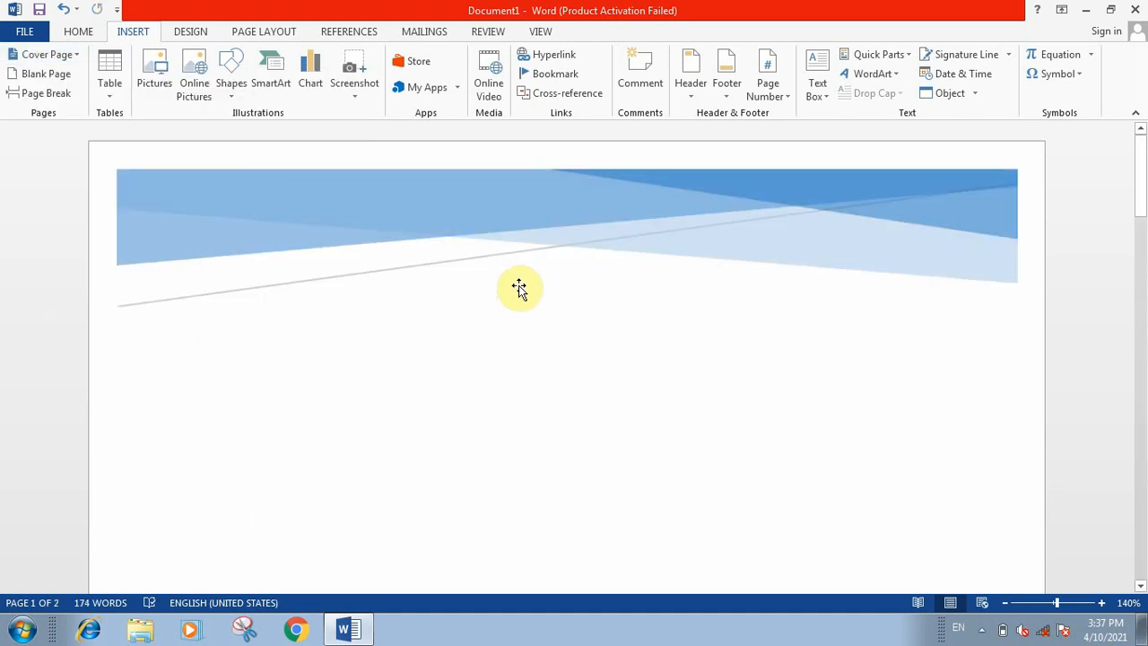
Step: Replace the cover page's title placeholder with "MY PASSION TECHNOLOGY"
scroll(517, 292, down, 5)
scroll(513, 292, down, 9)
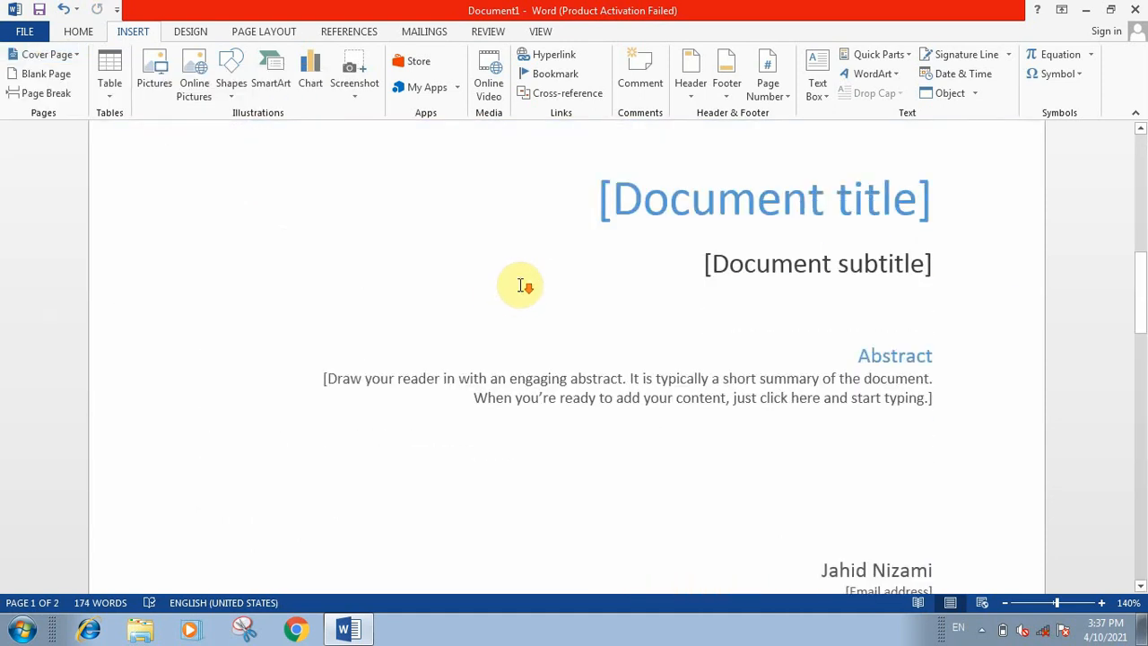
scroll(538, 289, up, 1)
scroll(547, 285, up, 2)
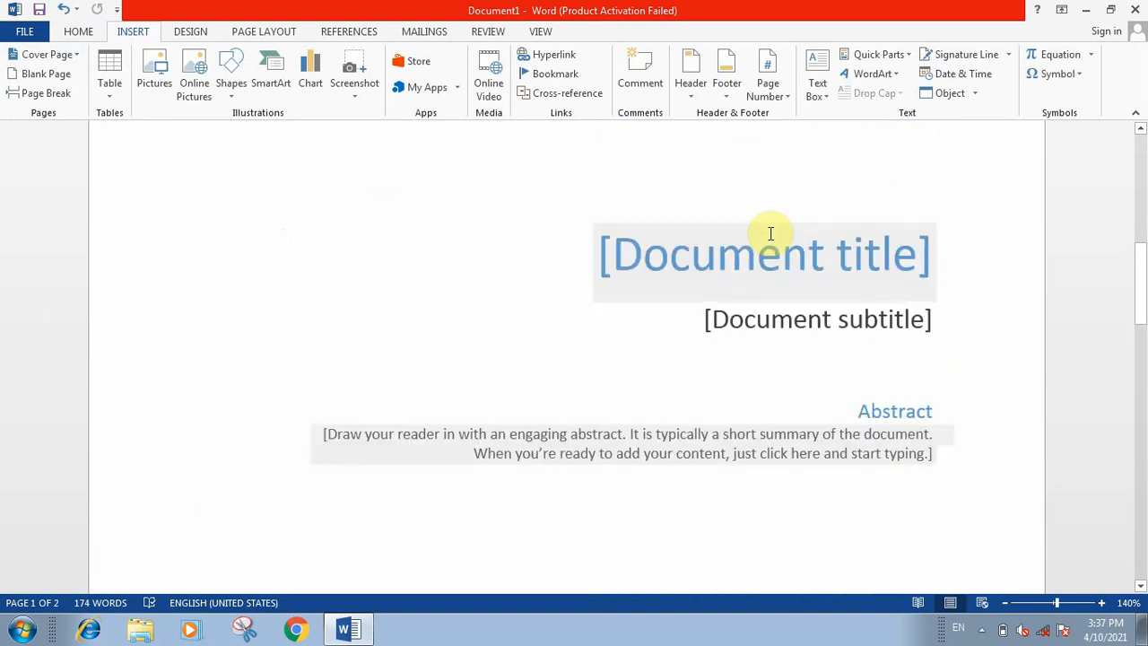
click(757, 267)
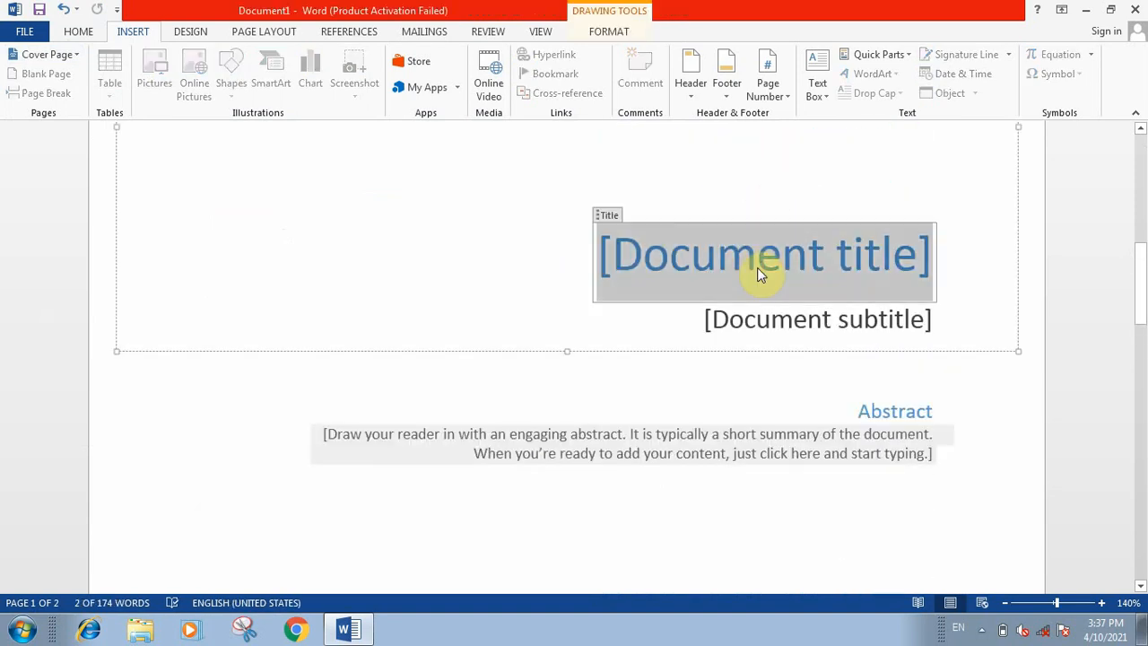
key(Delete)
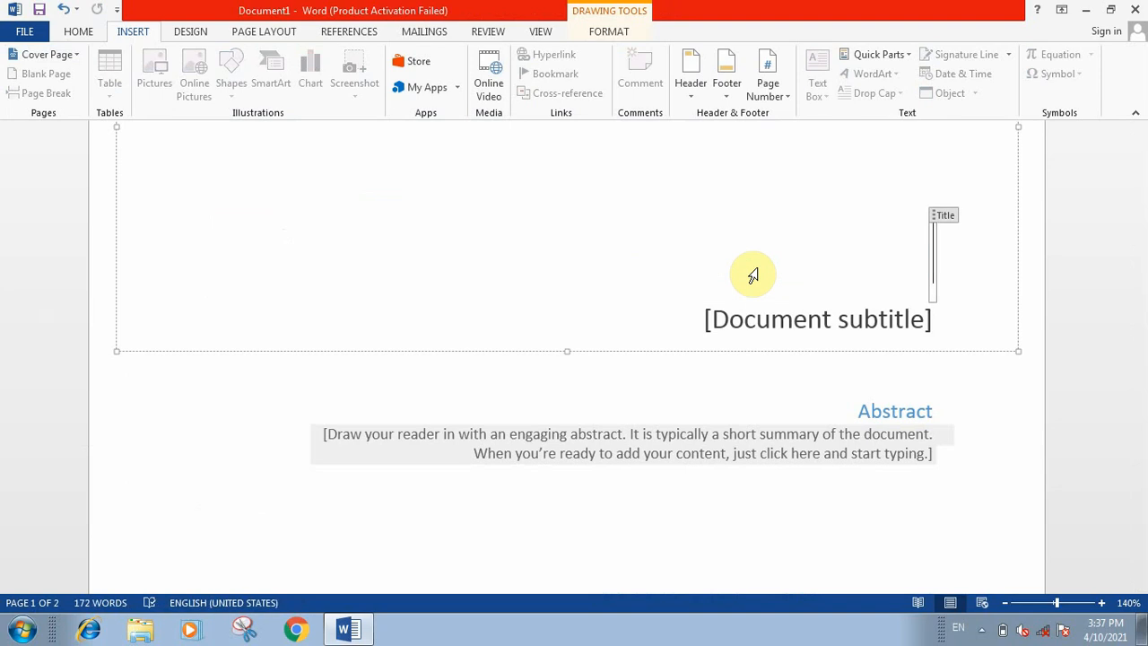
text(MY)
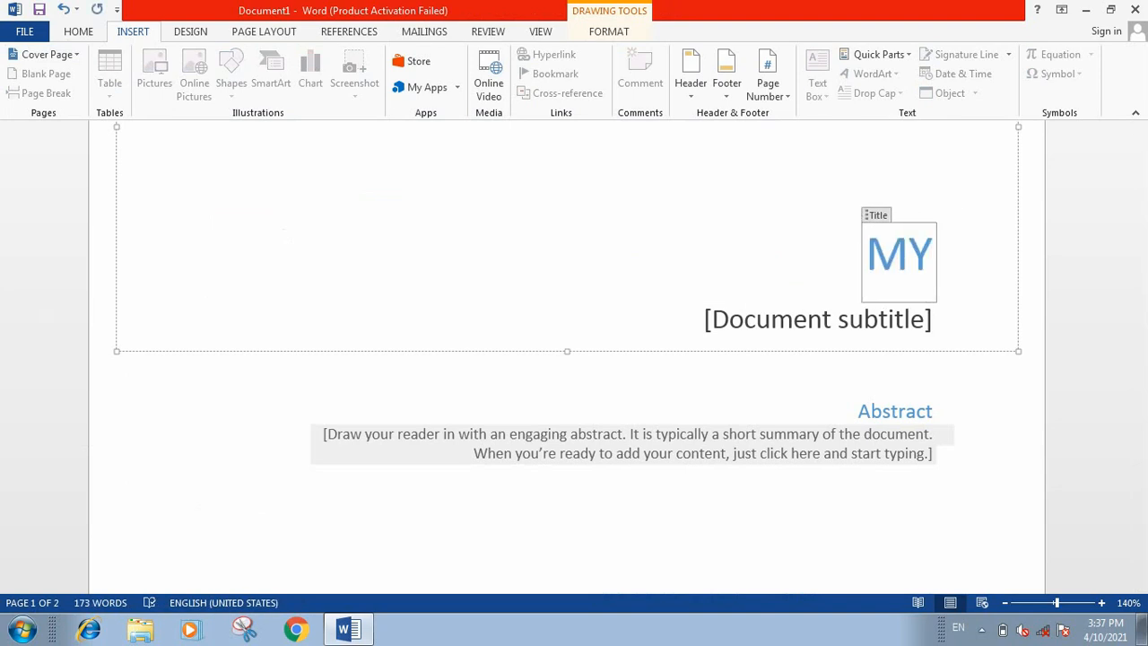
text( PAS)
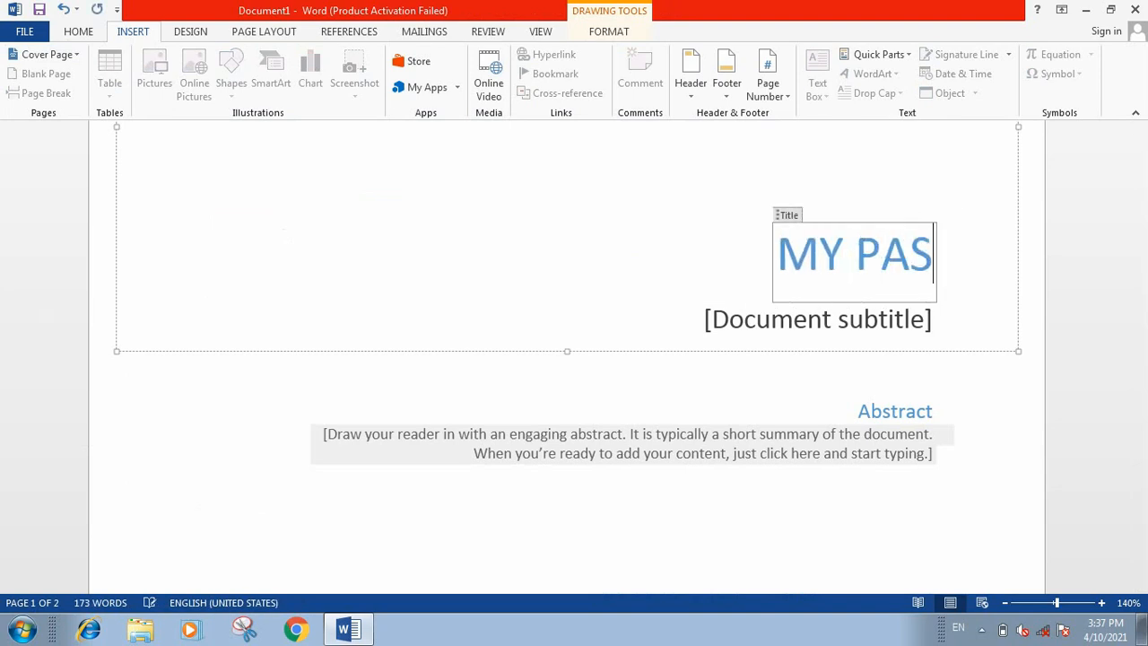
text(SION T)
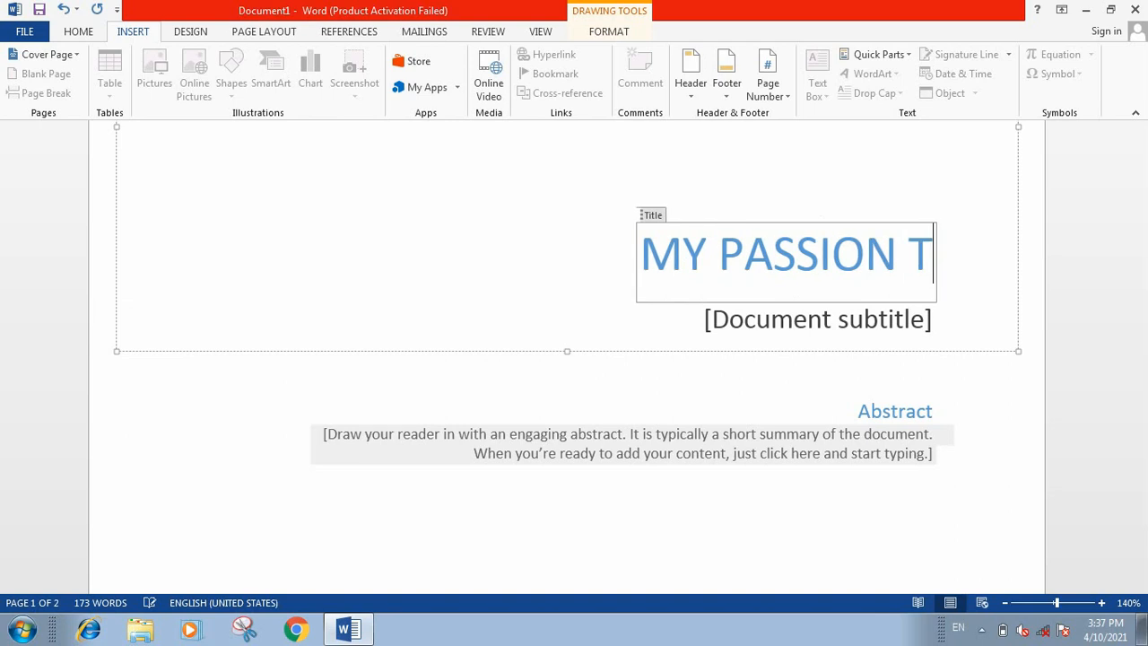
text(ECHNOL)
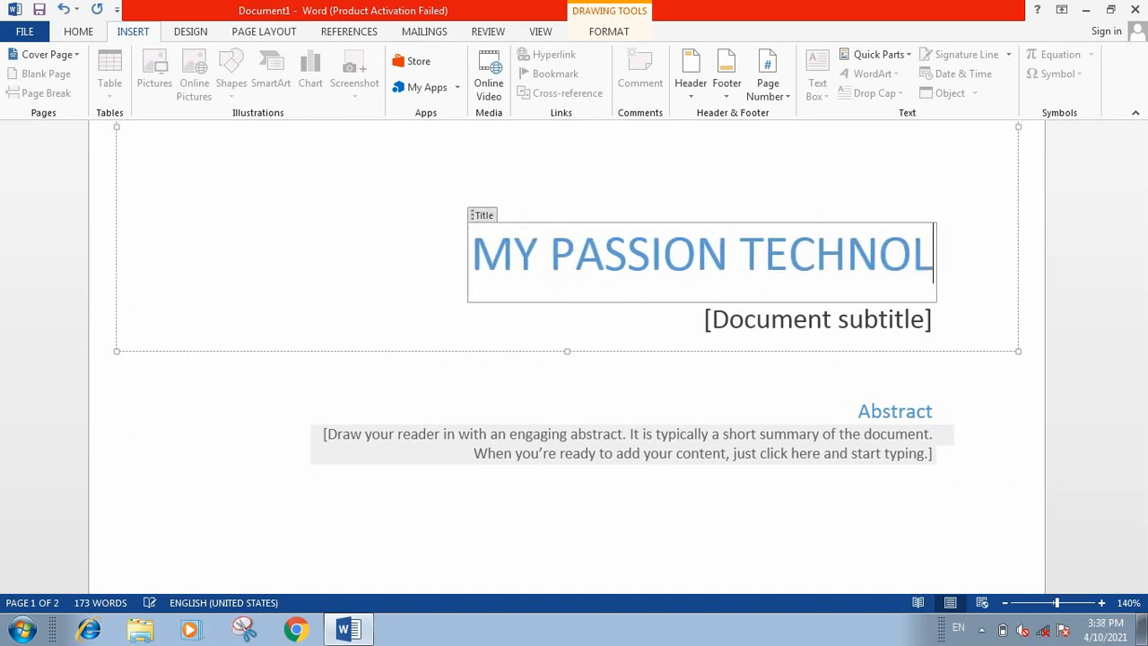
text(OGY)
Step: Replace the cover page's subtitle placeholder with "Youtube channel" and leave the text field
click(837, 334)
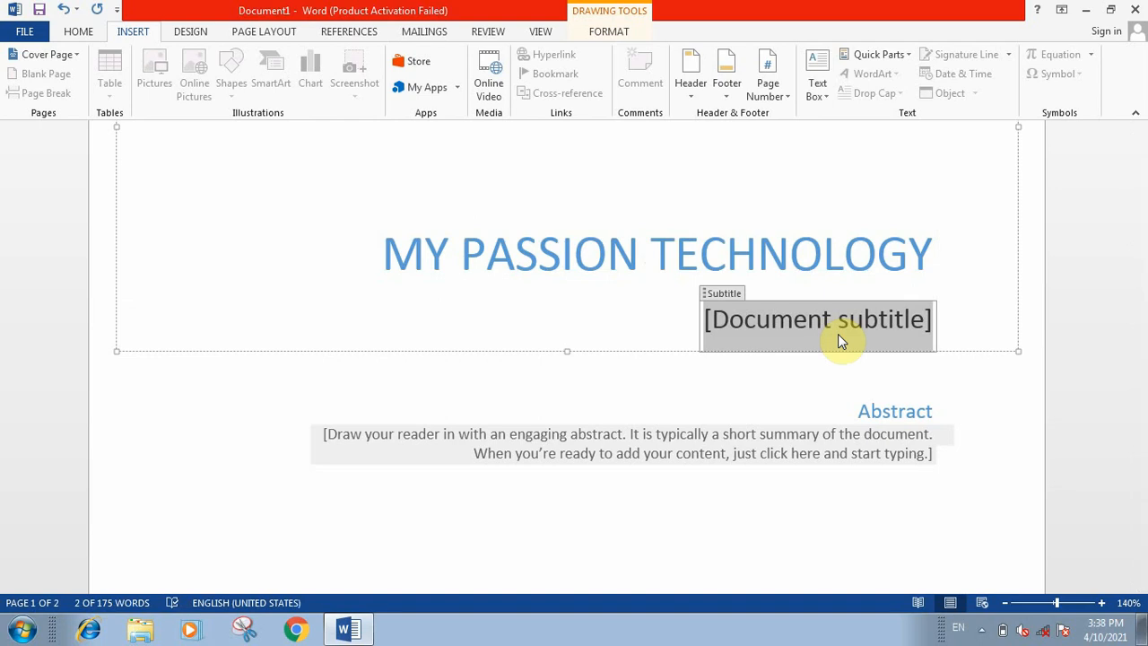
text(Y)
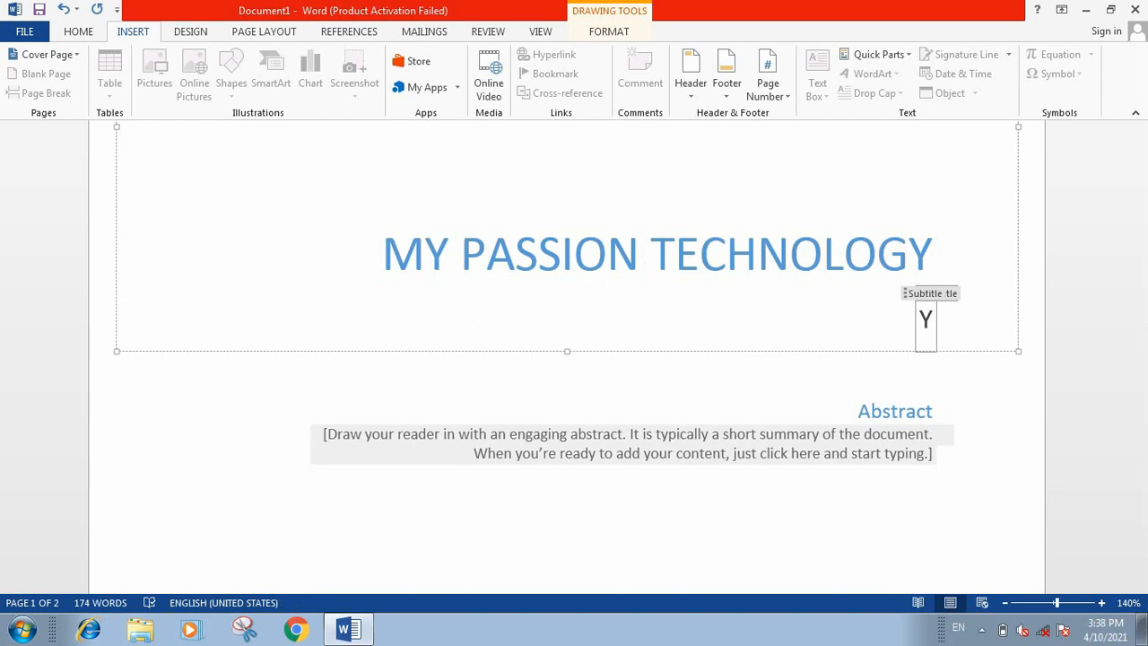
text(outu)
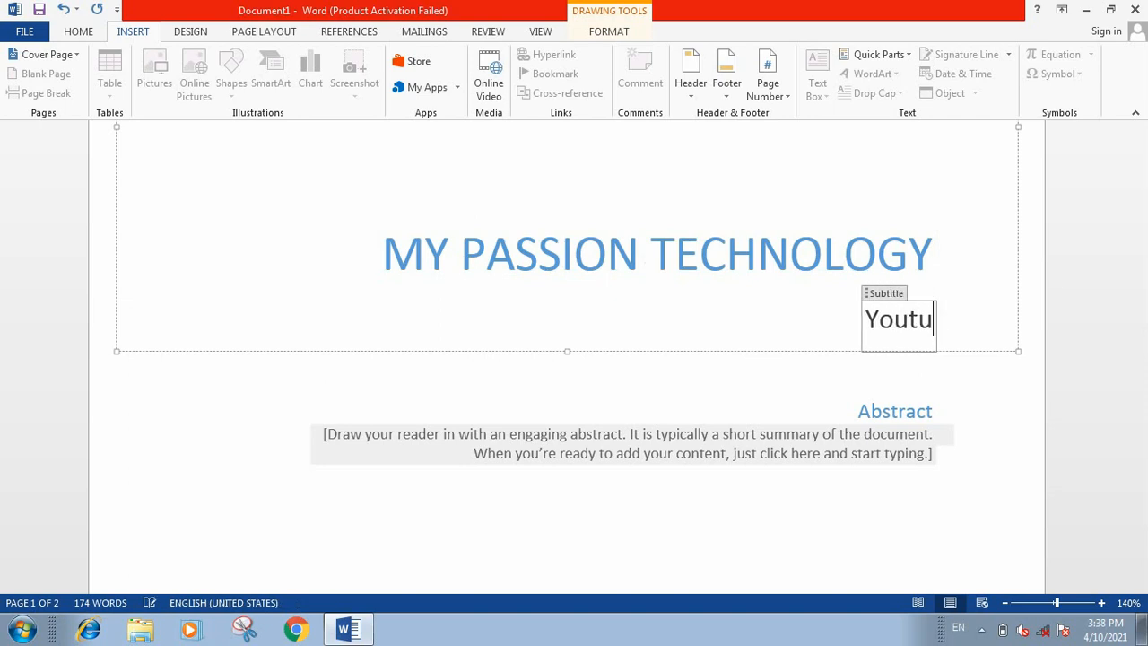
text(be)
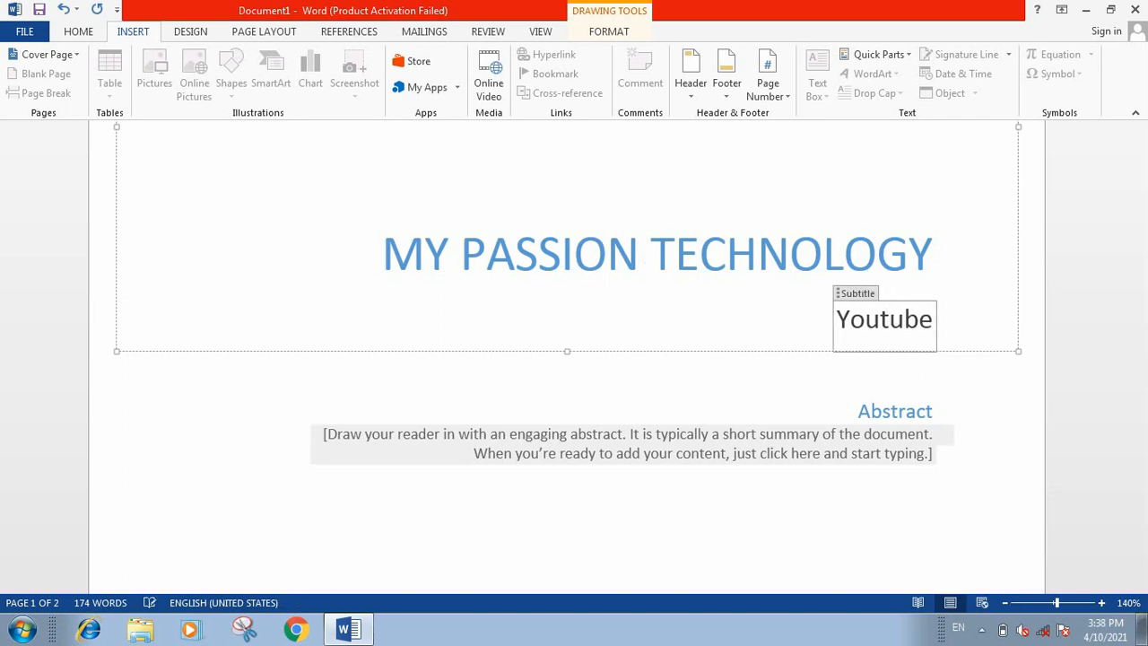
text( cj)
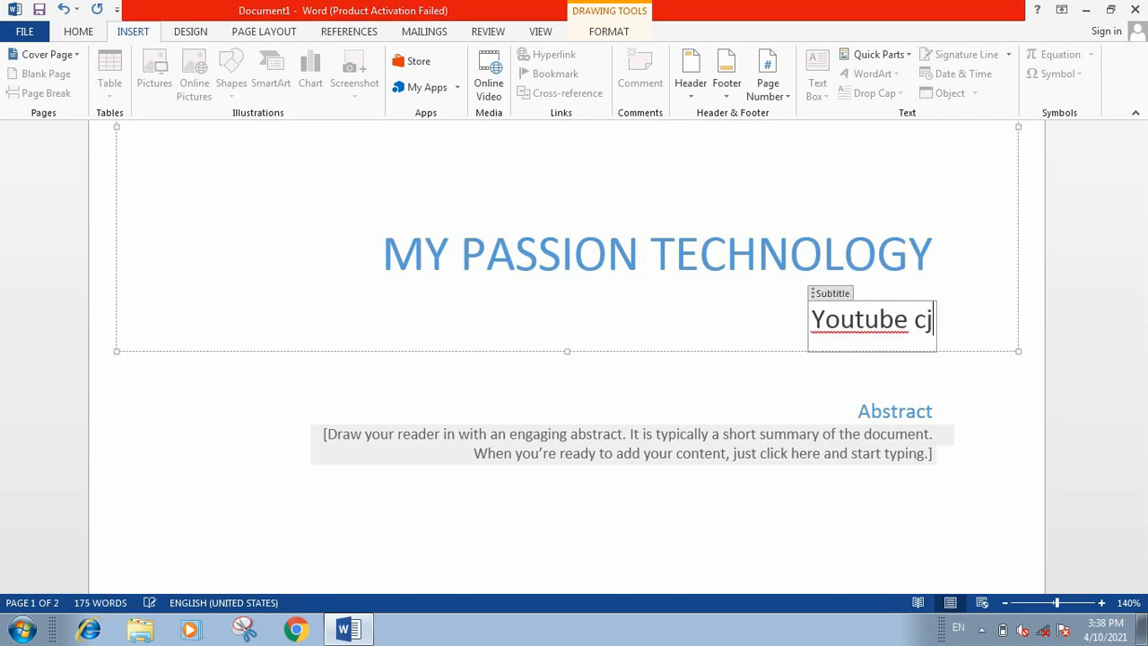
key(BackSpace)
text(ha)
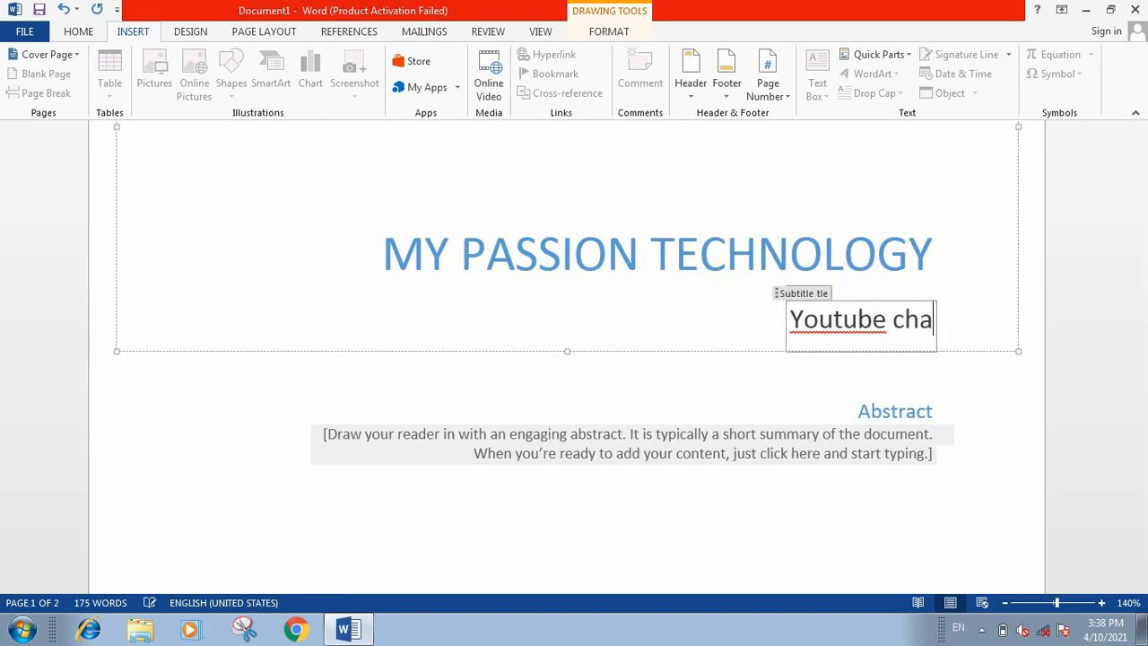
text(nnel)
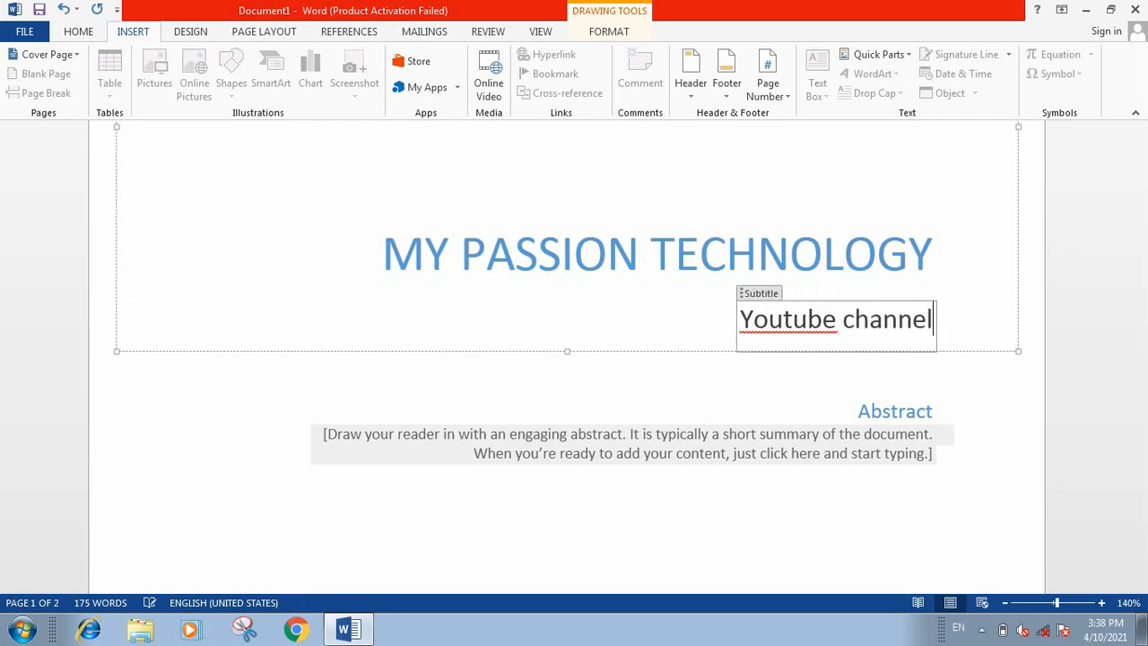
click(843, 391)
Step: Review the finished cover page, the body text after it and the document's page count
scroll(556, 450, down, 10)
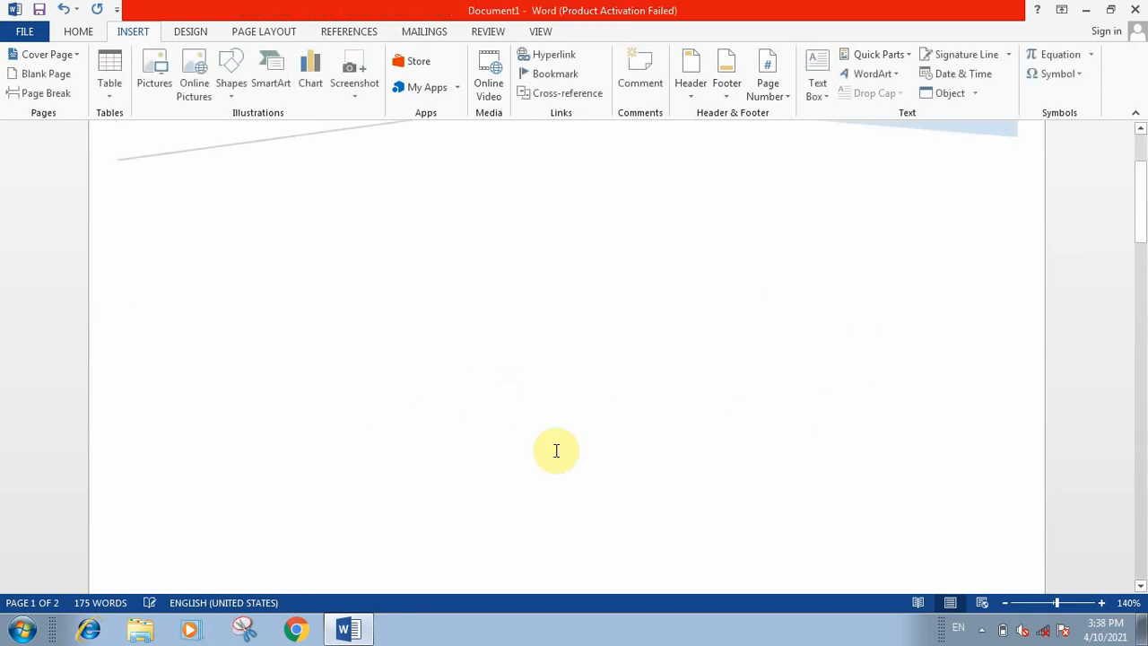
scroll(823, 348, down, 2)
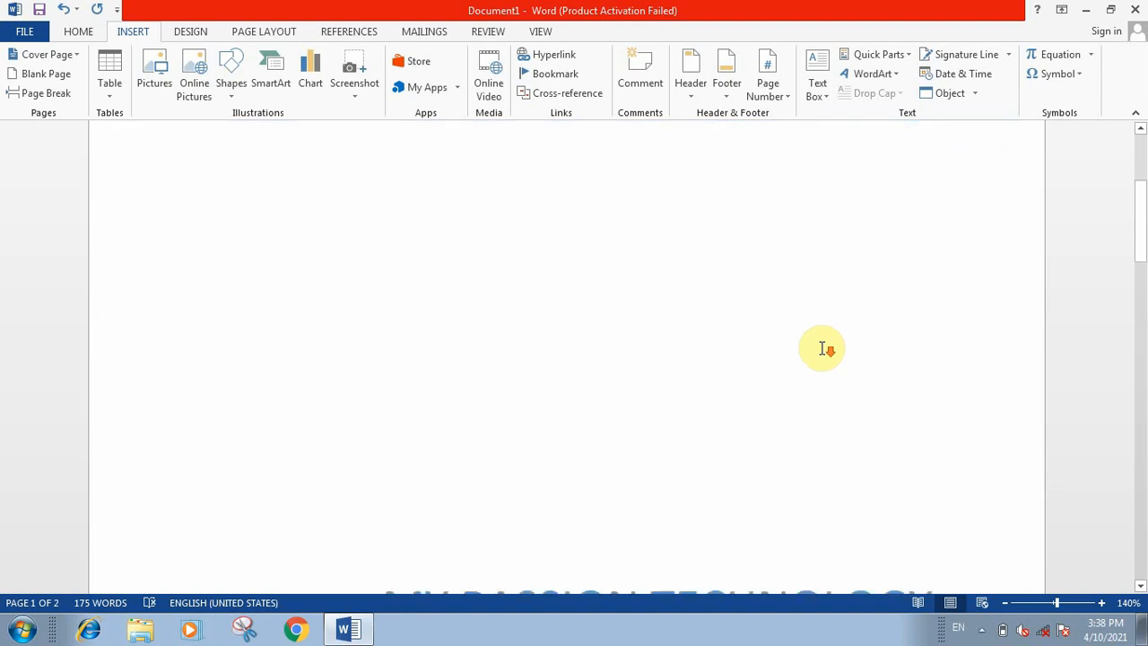
scroll(823, 348, down, 8)
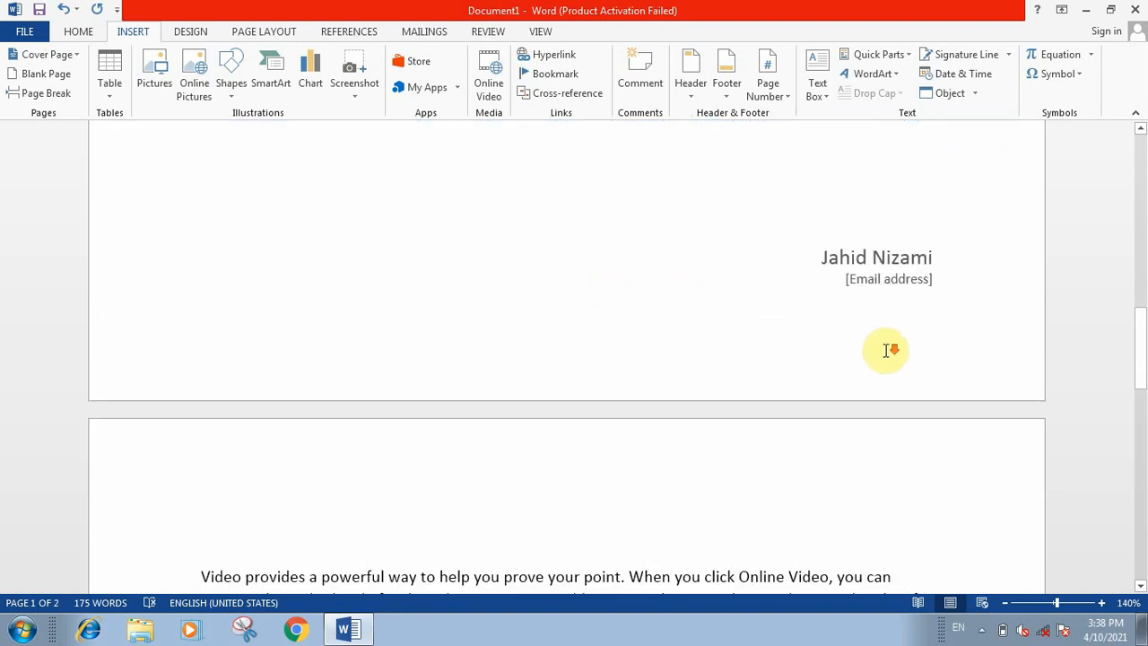
scroll(890, 350, down, 3)
scroll(891, 350, up, 7)
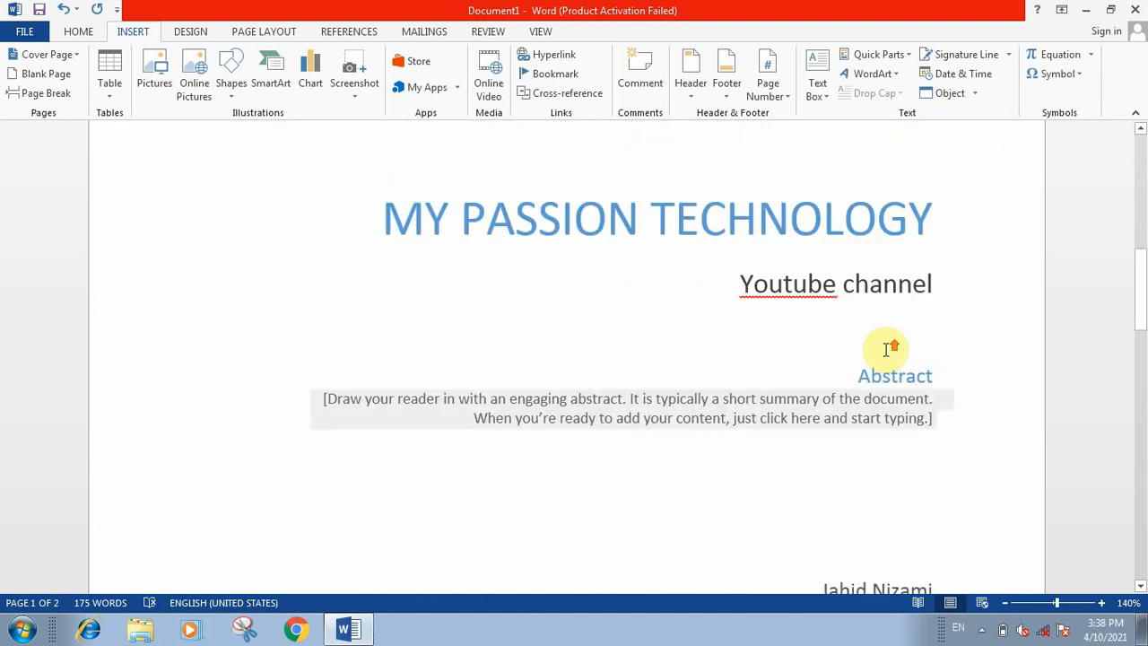
scroll(890, 350, up, 6)
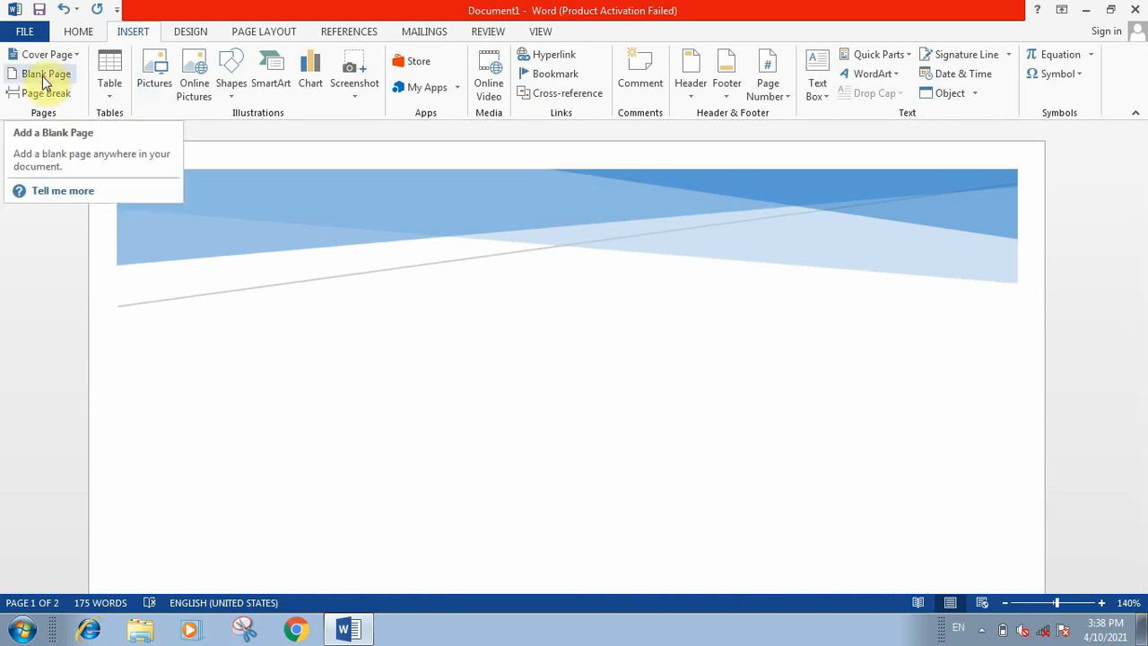
scroll(715, 323, down, 6)
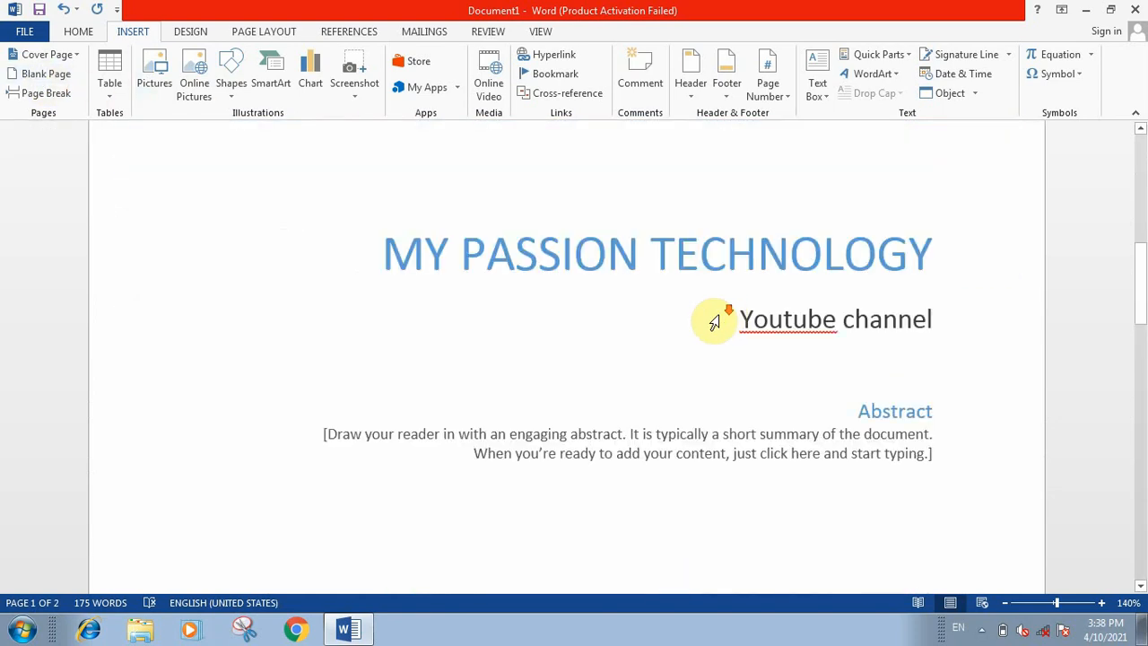
scroll(717, 319, down, 15)
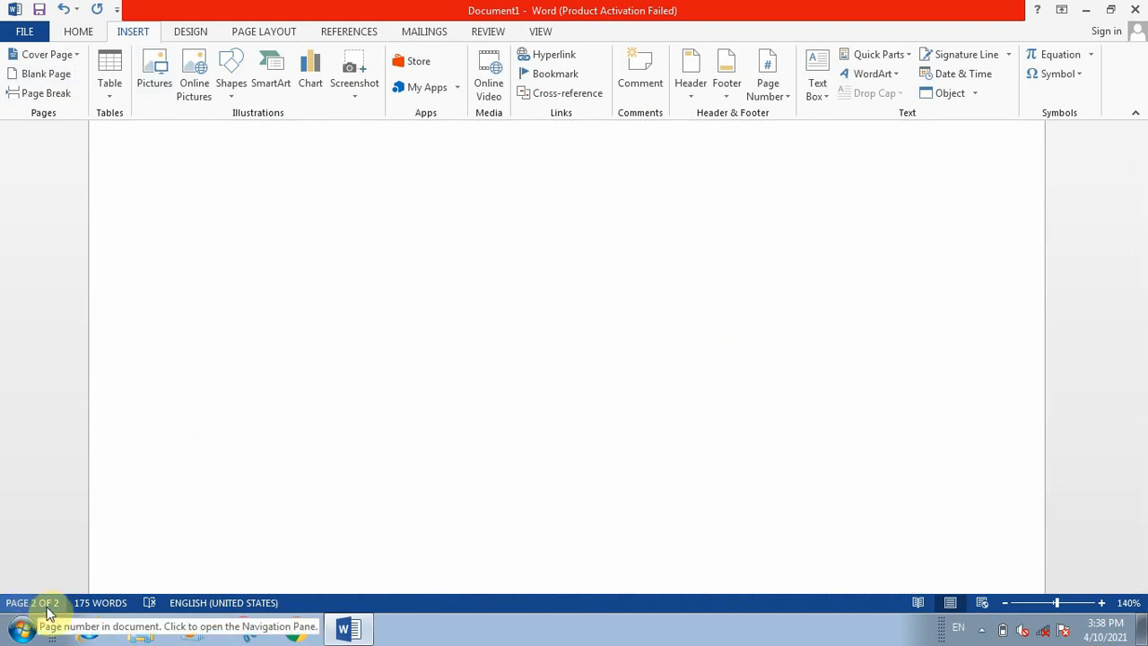
Step: Insert a blank page after the last paragraph of the sample text and check the surrounding pages
scroll(668, 392, up, 5)
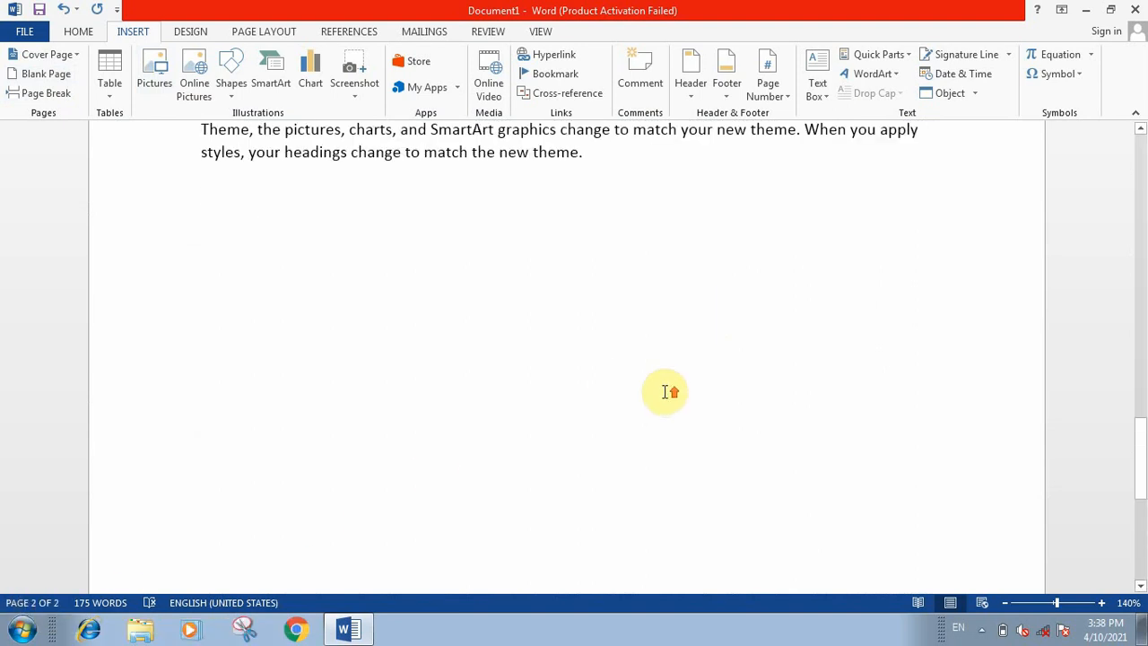
click(631, 383)
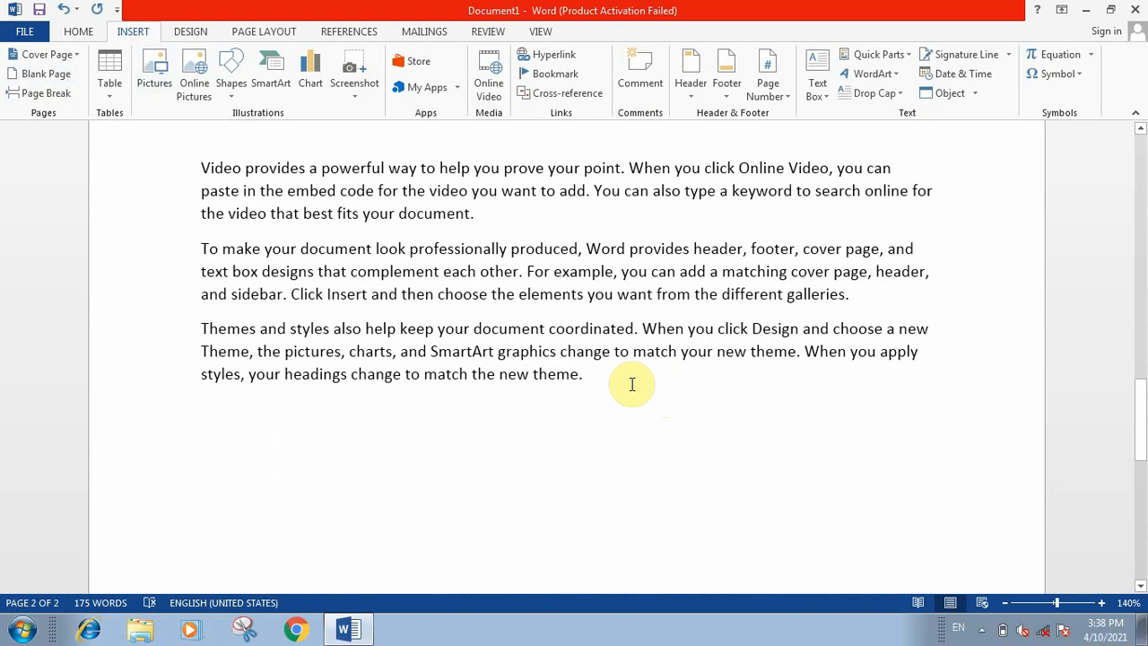
click(36, 75)
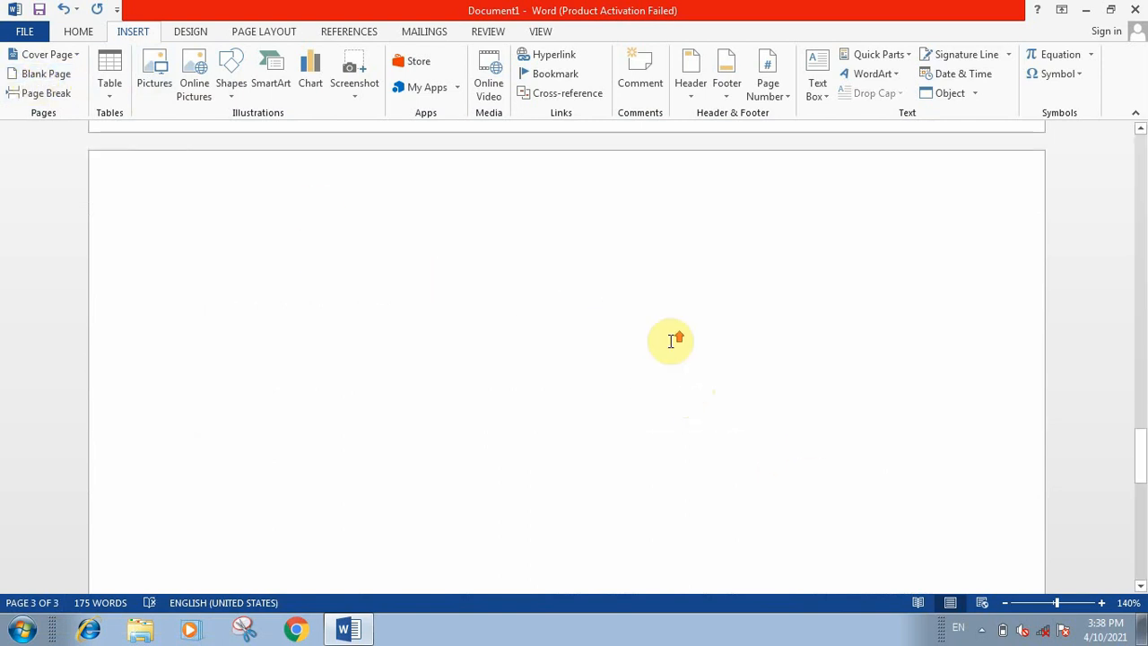
scroll(672, 339, up, 5)
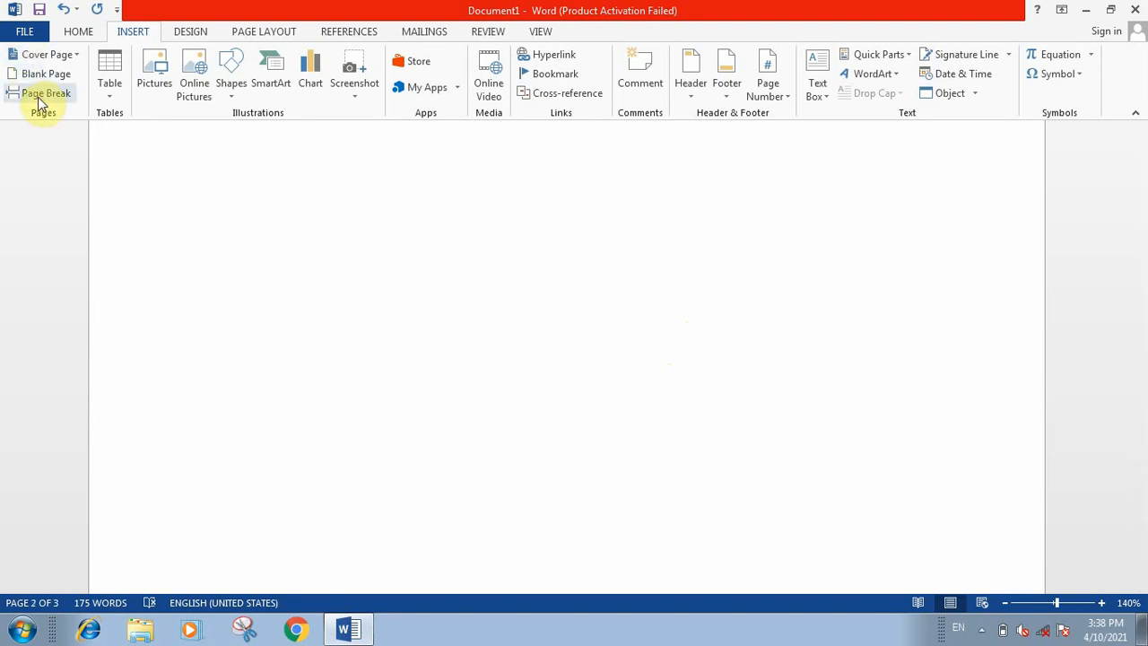
scroll(547, 400, up, 5)
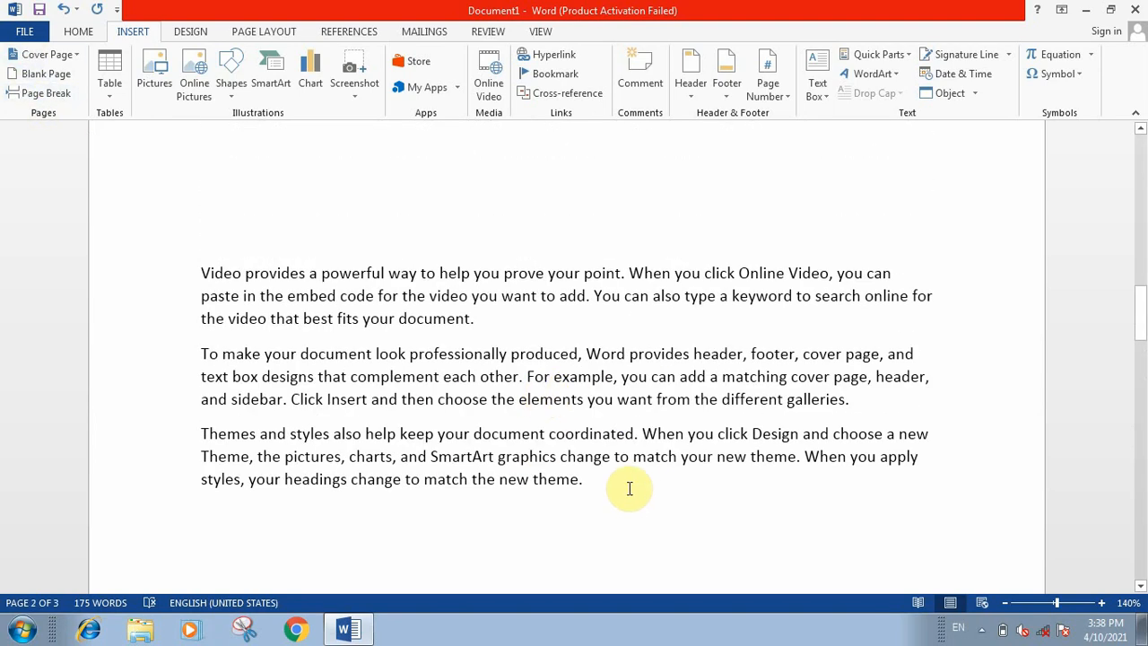
scroll(630, 488, down, 3)
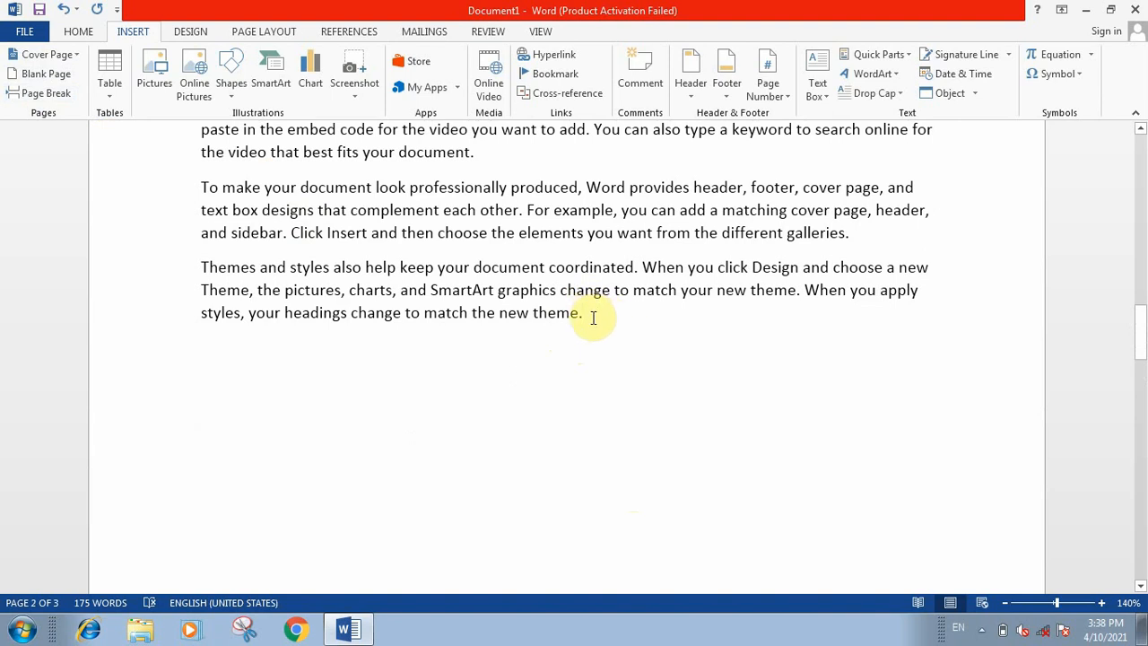
Step: Insert a page break after the blank page following the sample text and check the surrounding pages
click(63, 94)
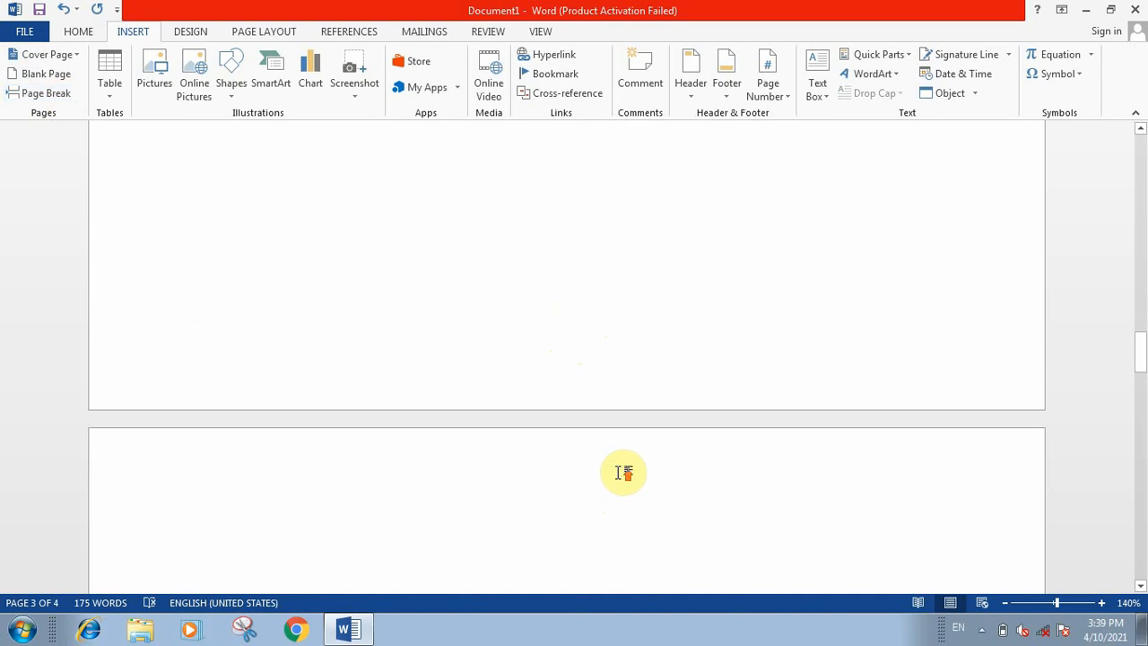
scroll(622, 470, up, 3)
scroll(623, 470, up, 5)
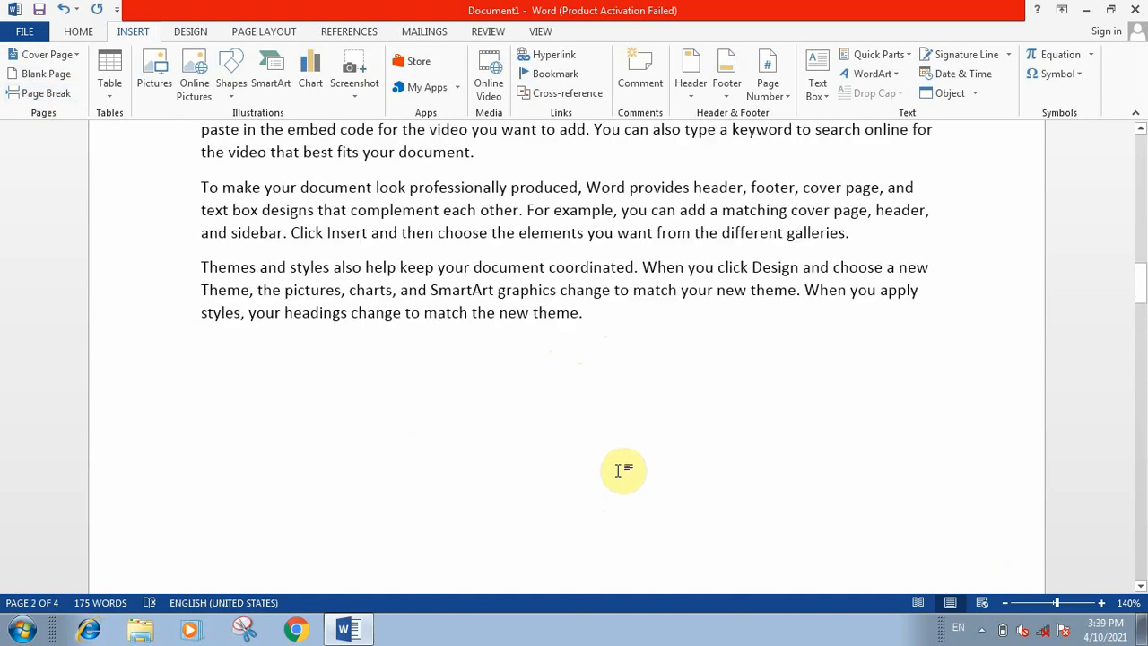
scroll(624, 470, down, 5)
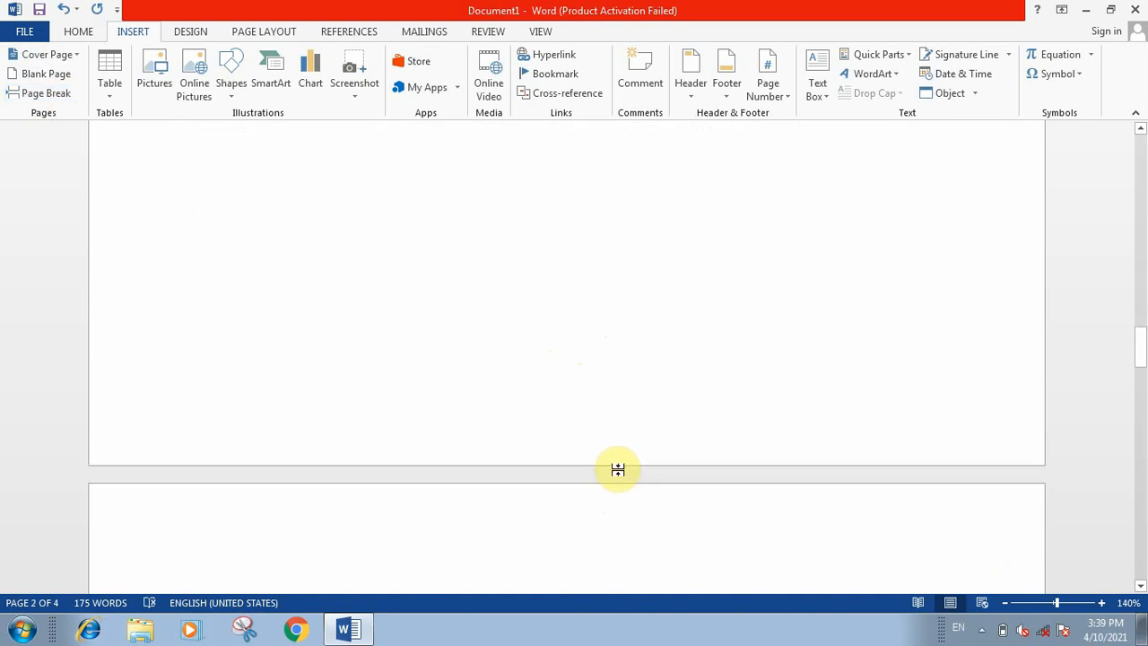
scroll(622, 470, down, 3)
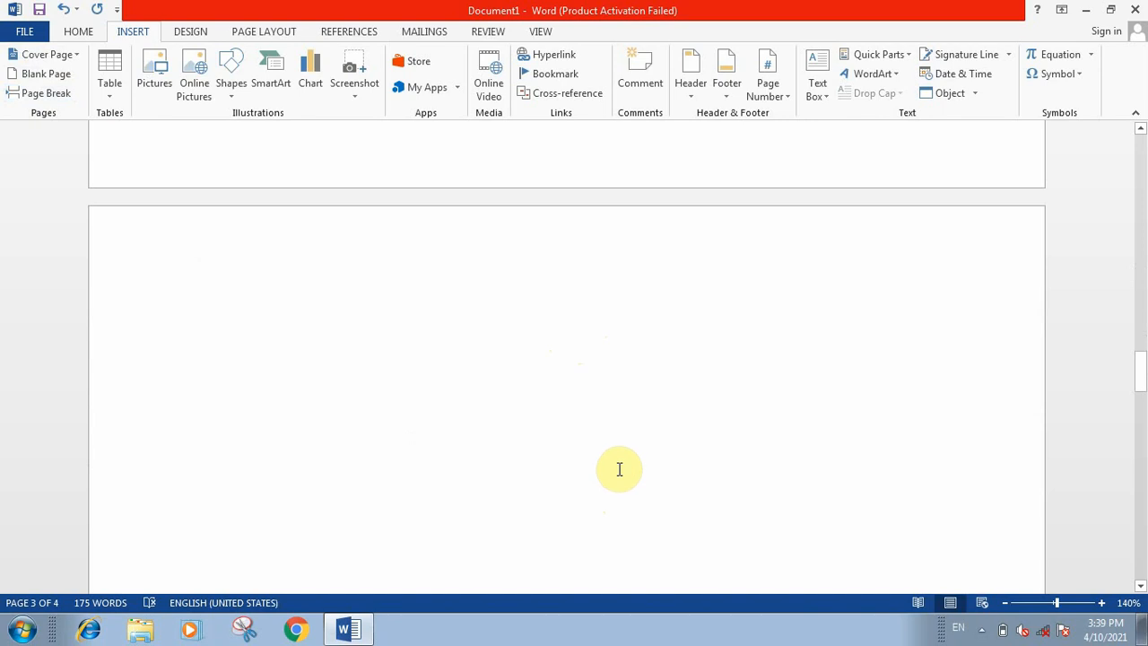
scroll(619, 469, up, 5)
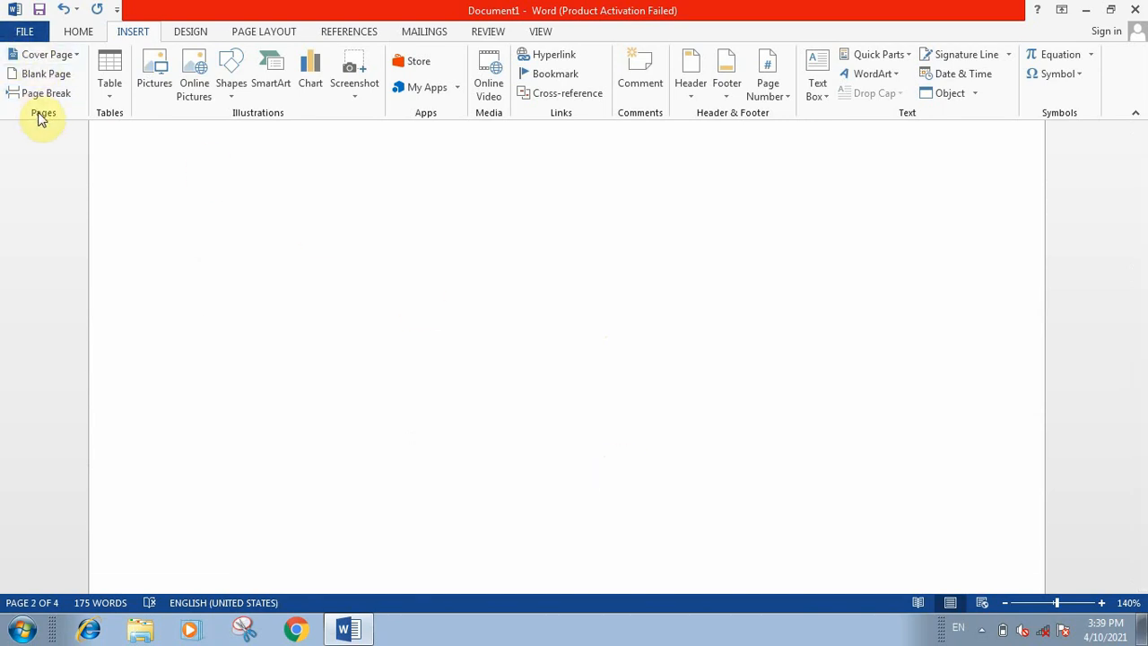
Step: Insert a table with six columns and four rows on the empty page
click(112, 90)
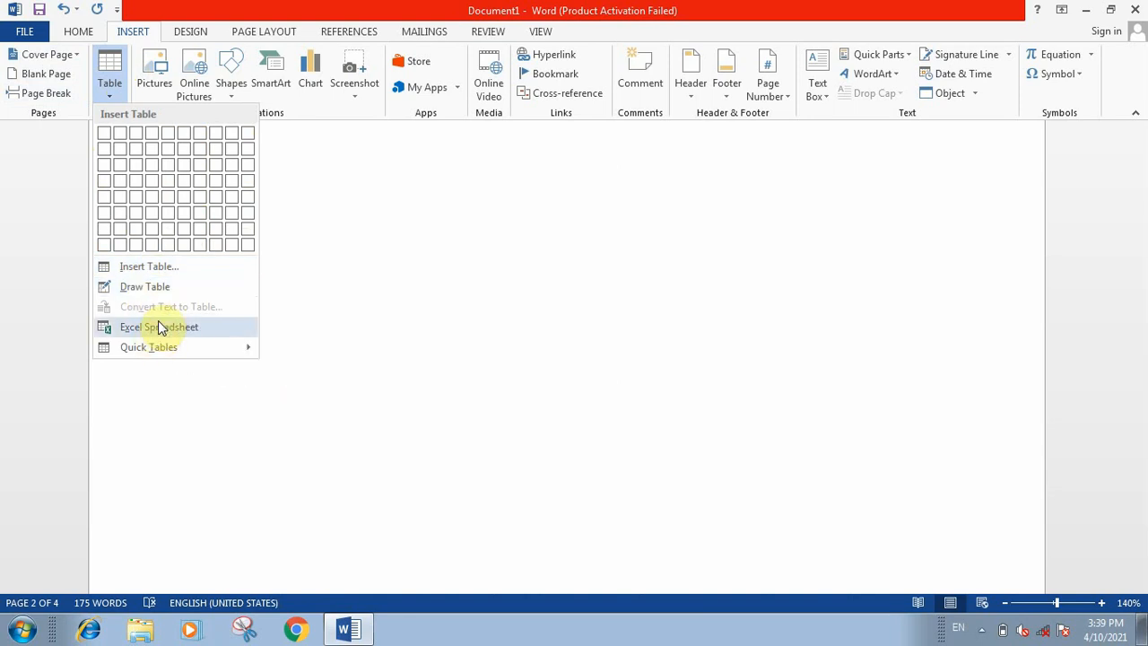
mouse_move(155, 350)
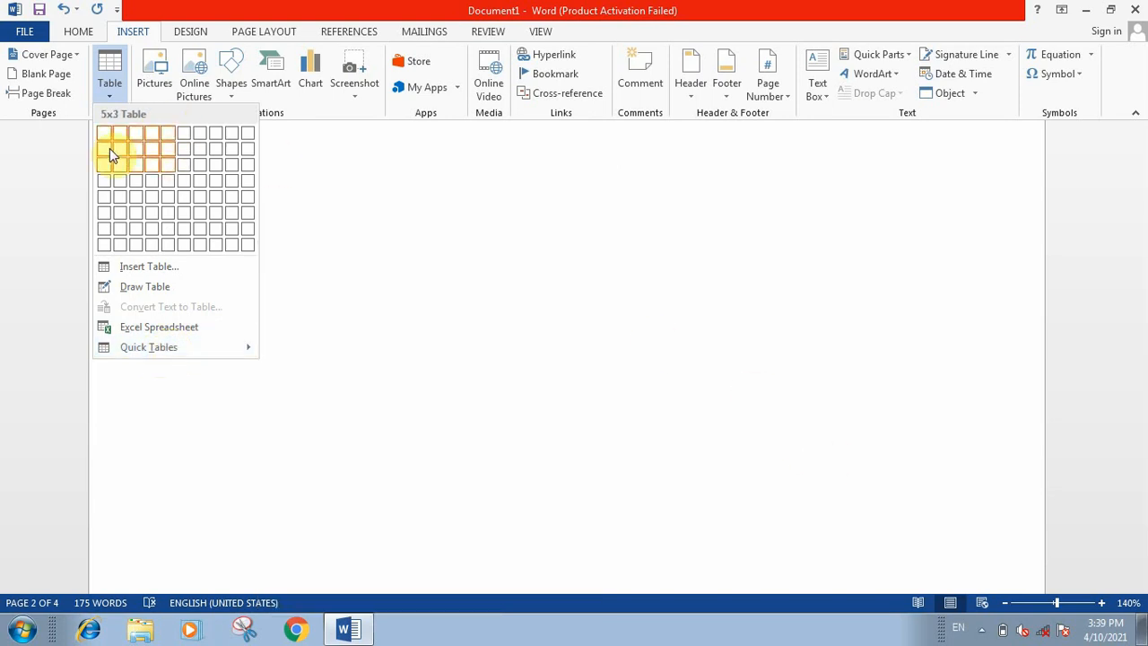
click(181, 188)
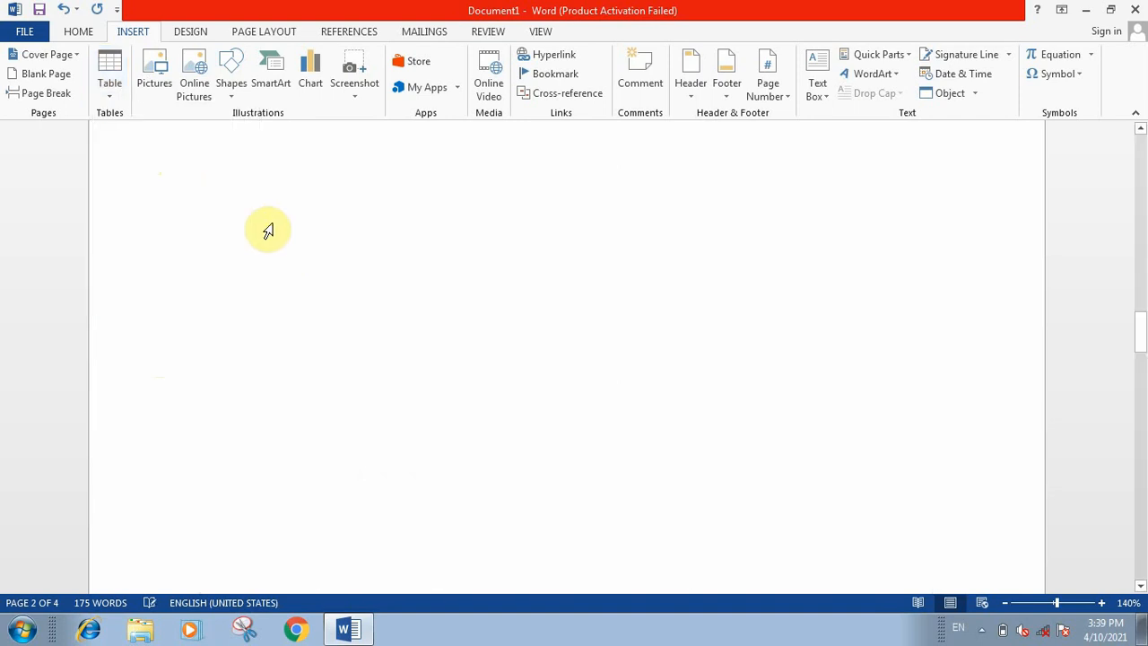
scroll(604, 283, down, 5)
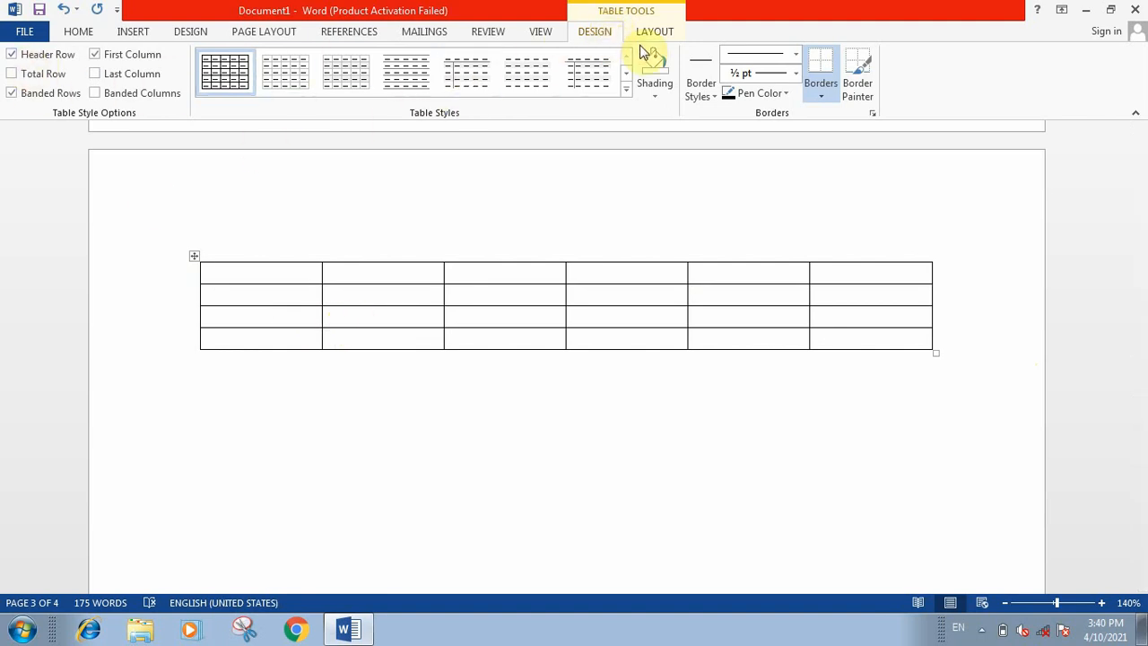
Step: Set the border line weight to 1 ½ pt, paint the border between the third row's first two cells, and leave border painting
click(797, 73)
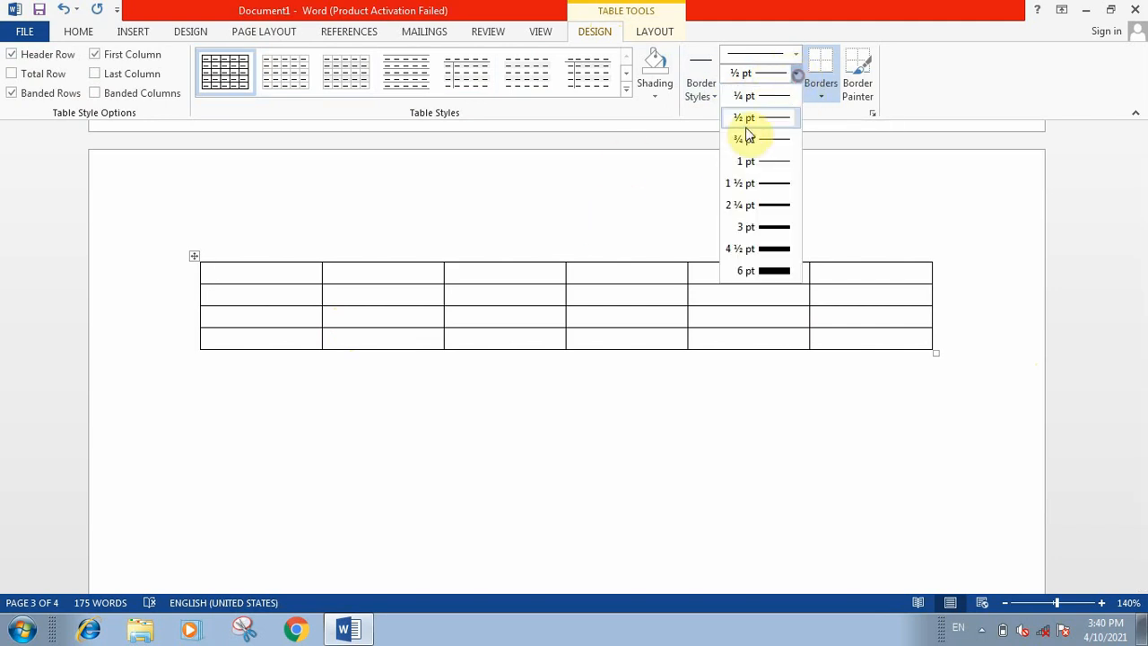
click(766, 183)
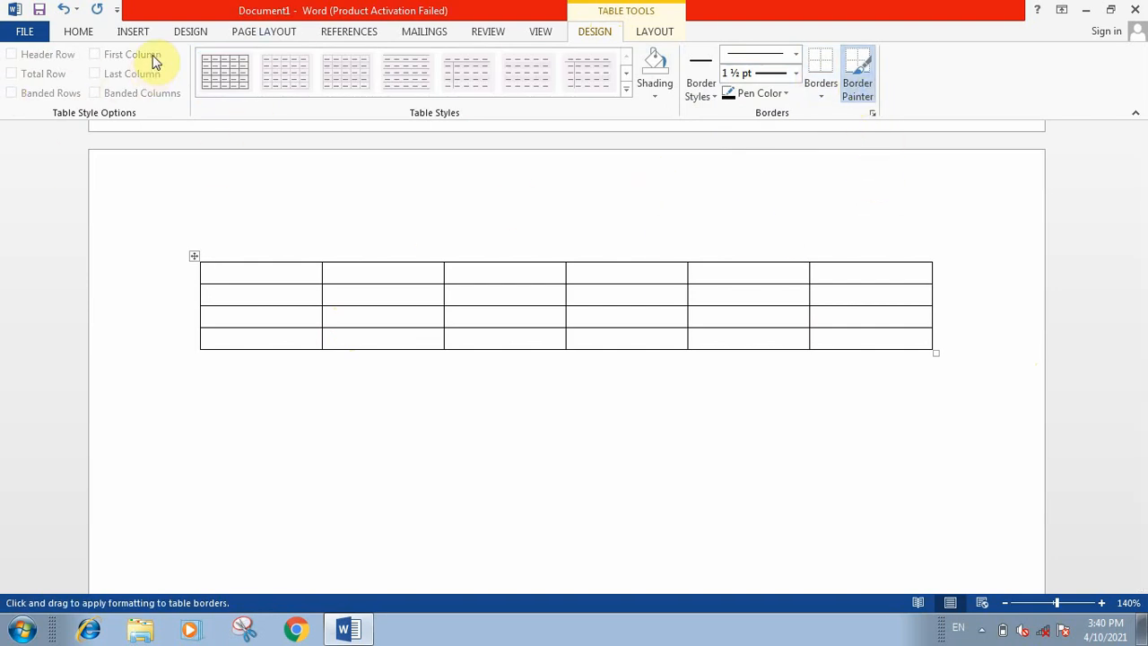
click(78, 31)
click(323, 315)
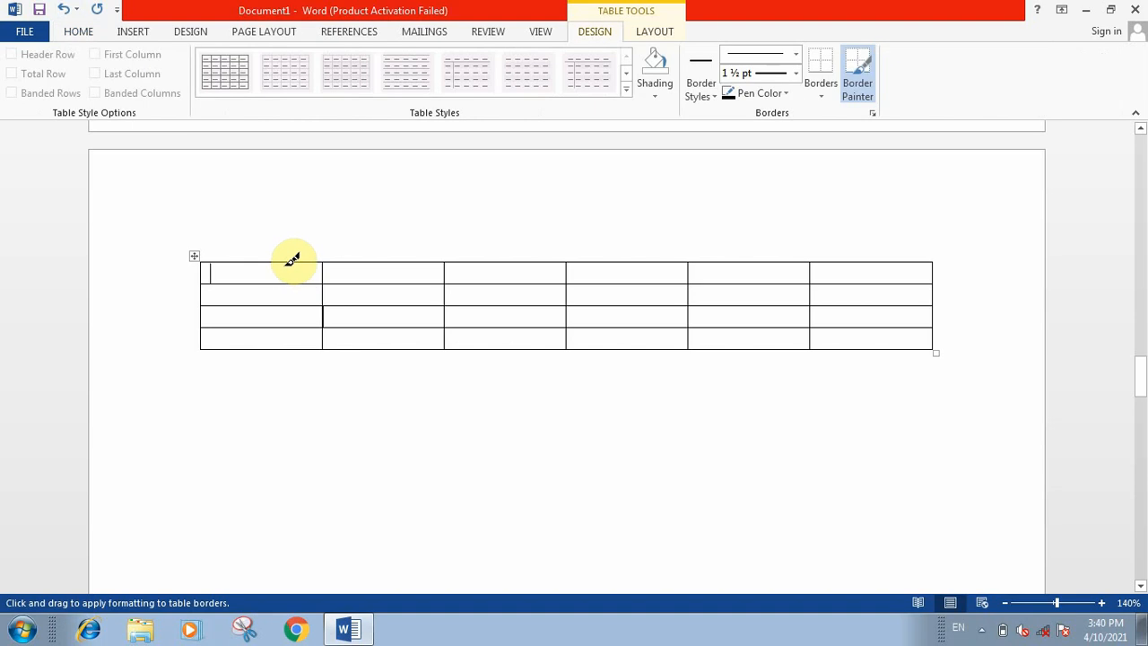
key(Escape)
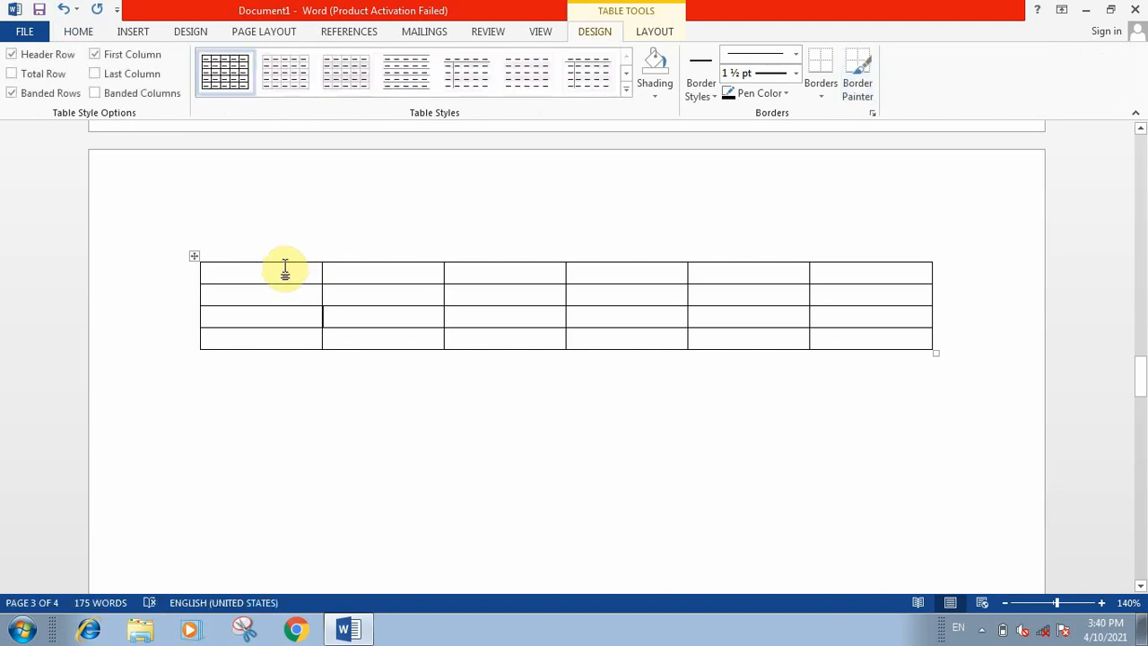
Step: Try selecting the whole table and its second row, and delete the table from the page
click(194, 258)
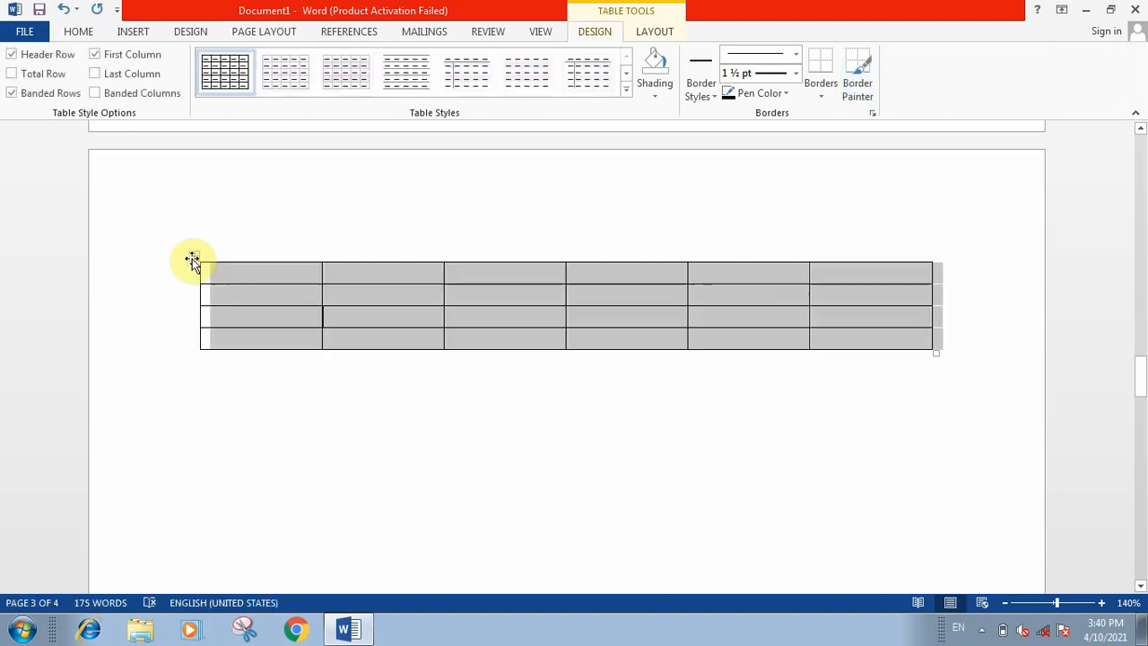
click(193, 260)
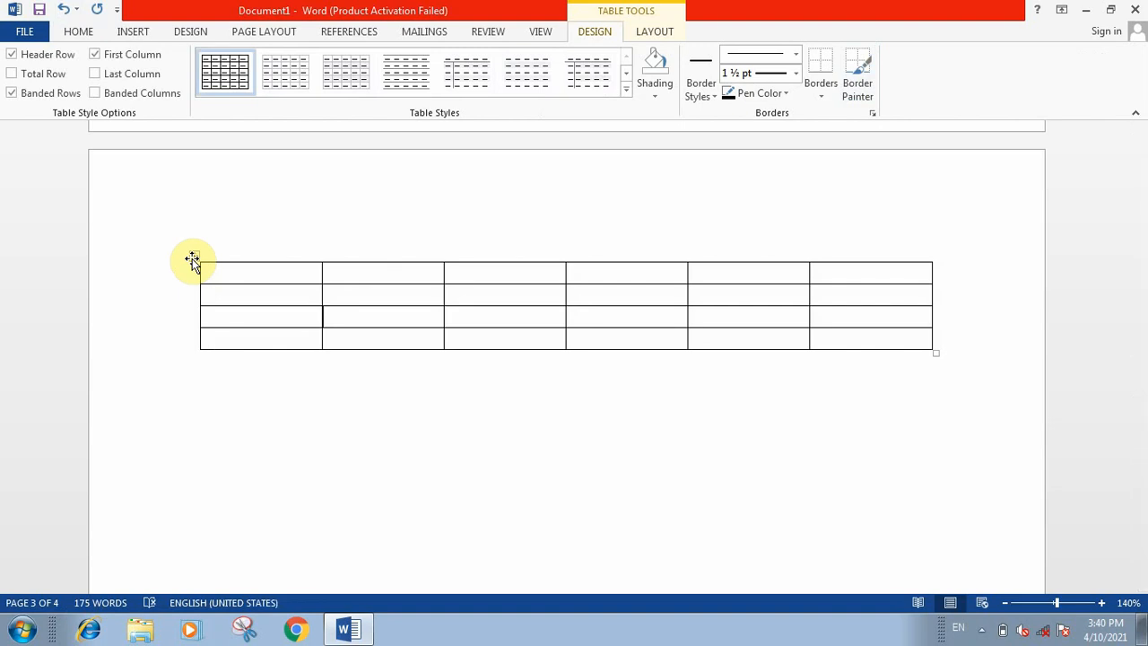
click(192, 258)
double_click(320, 300)
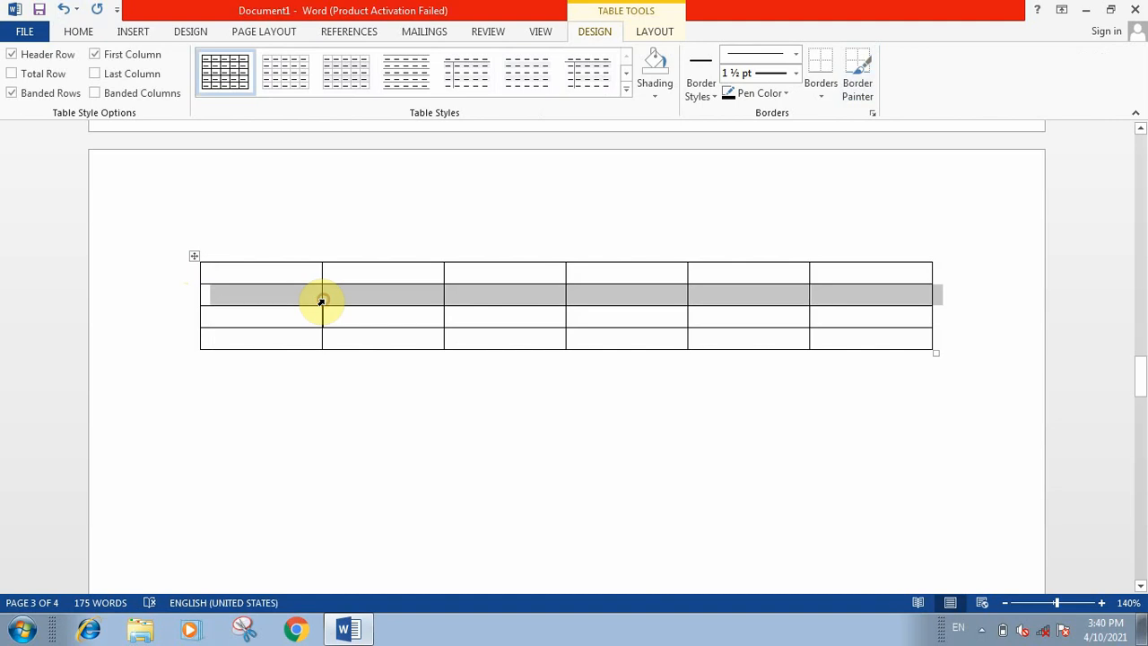
click(249, 267)
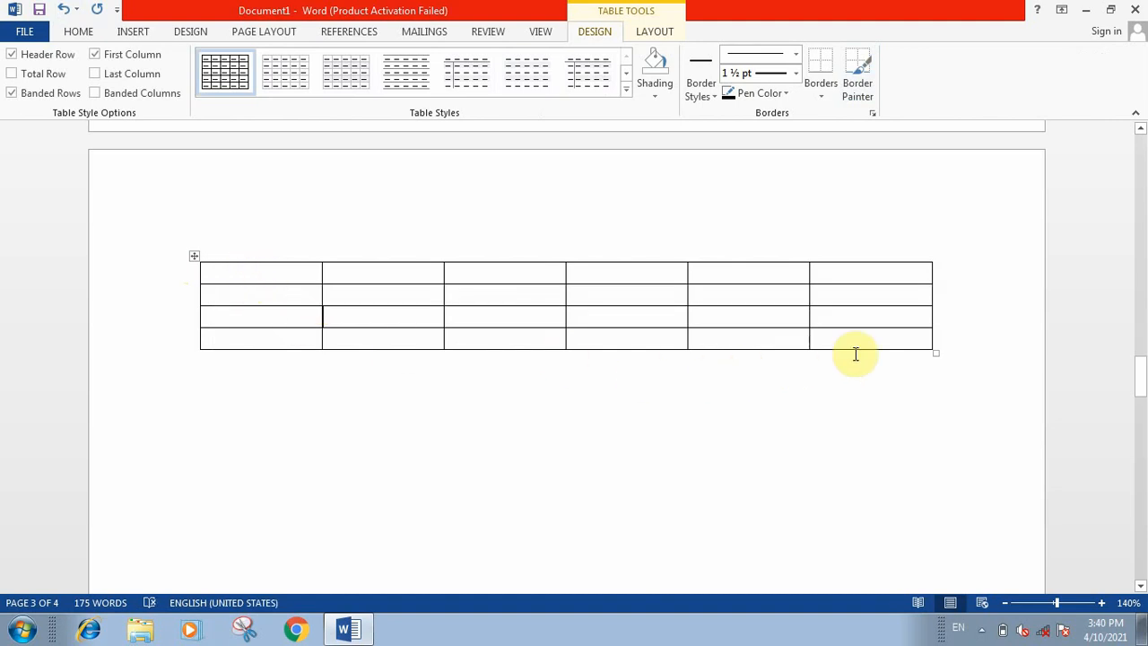
click(930, 355)
key(BackSpace)
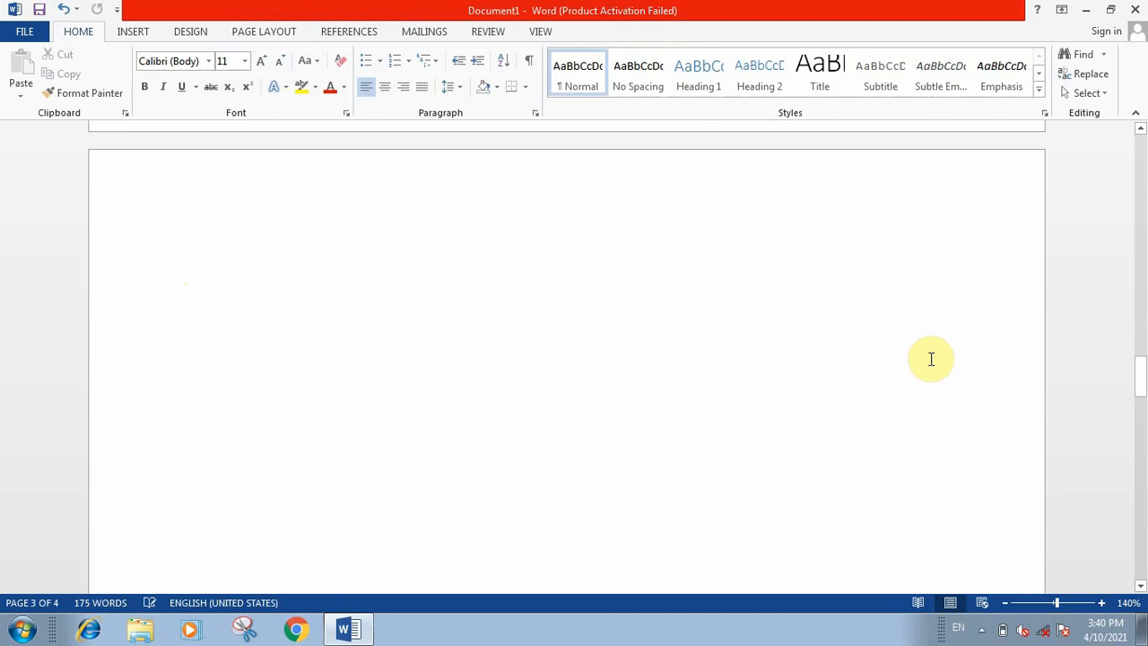
Step: Insert the picture "home" from the Pictures library on the empty page
click(133, 33)
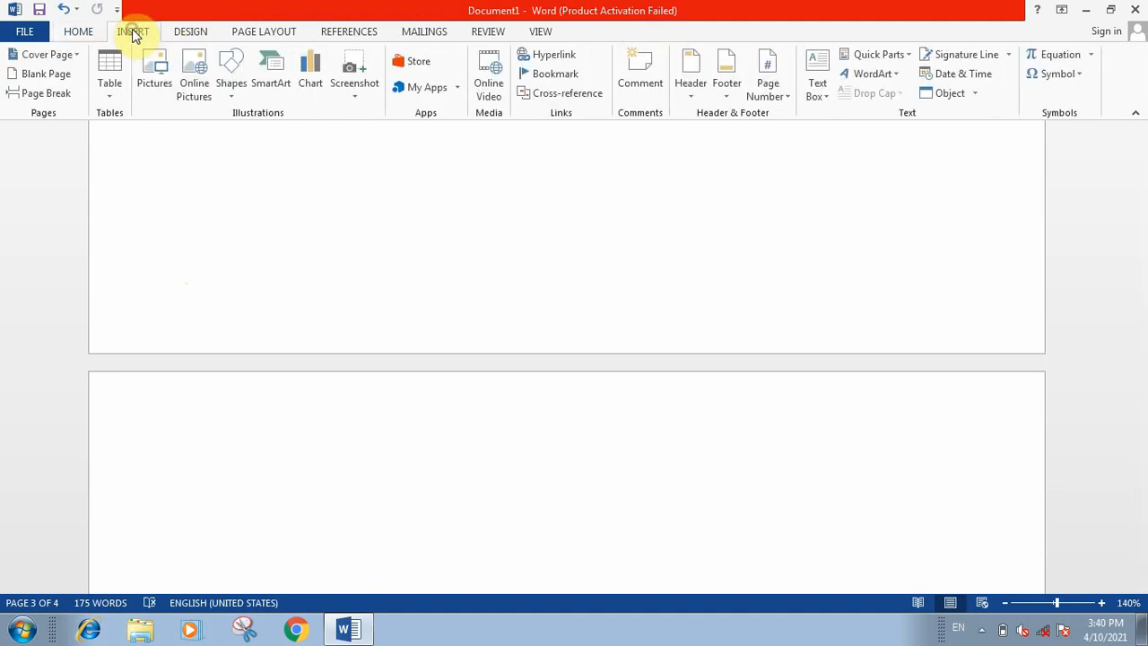
click(161, 85)
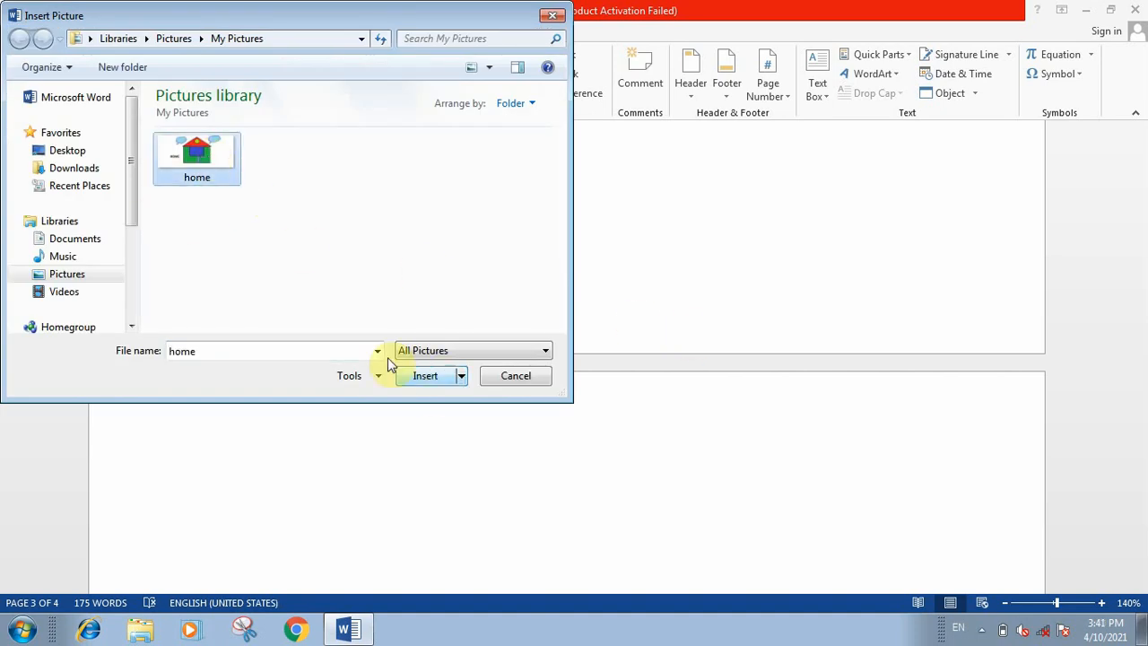
drag(131, 203, 135, 271)
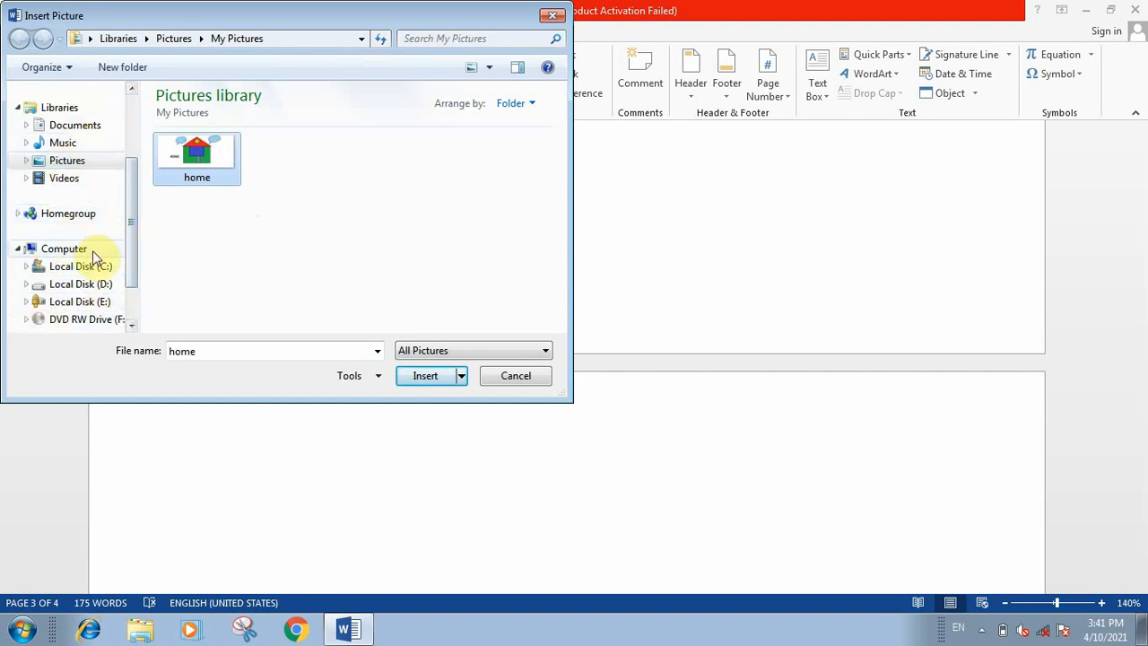
click(430, 382)
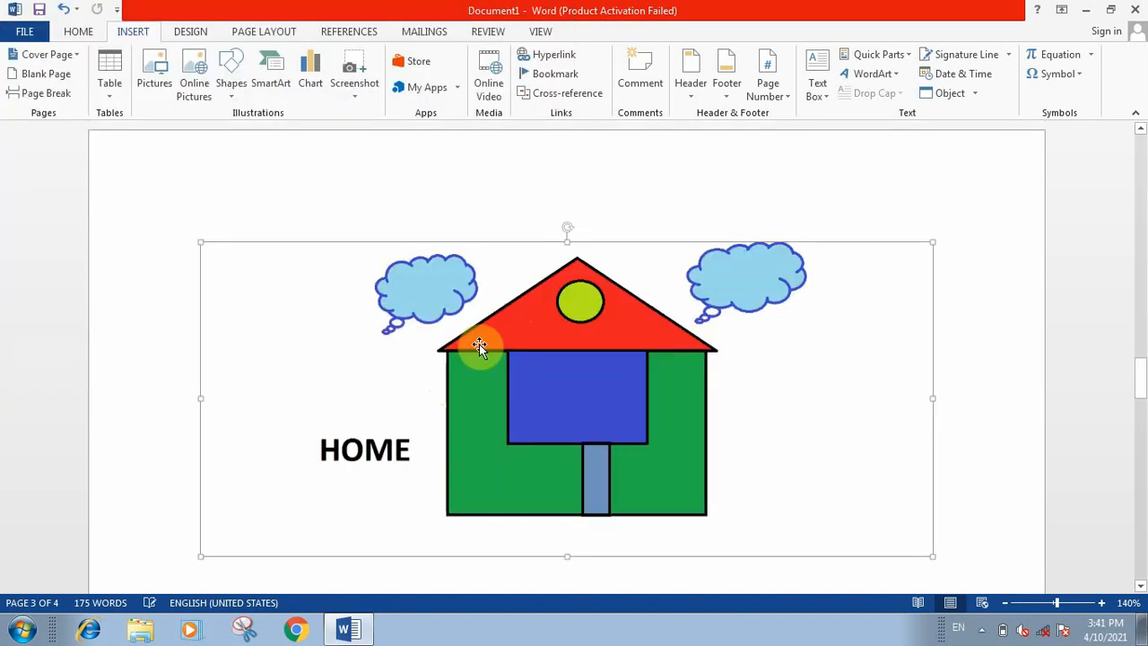
Step: Shrink the house picture proportionally to about 1.97" high and 4.6" wide
click(615, 367)
scroll(615, 367, down, 2)
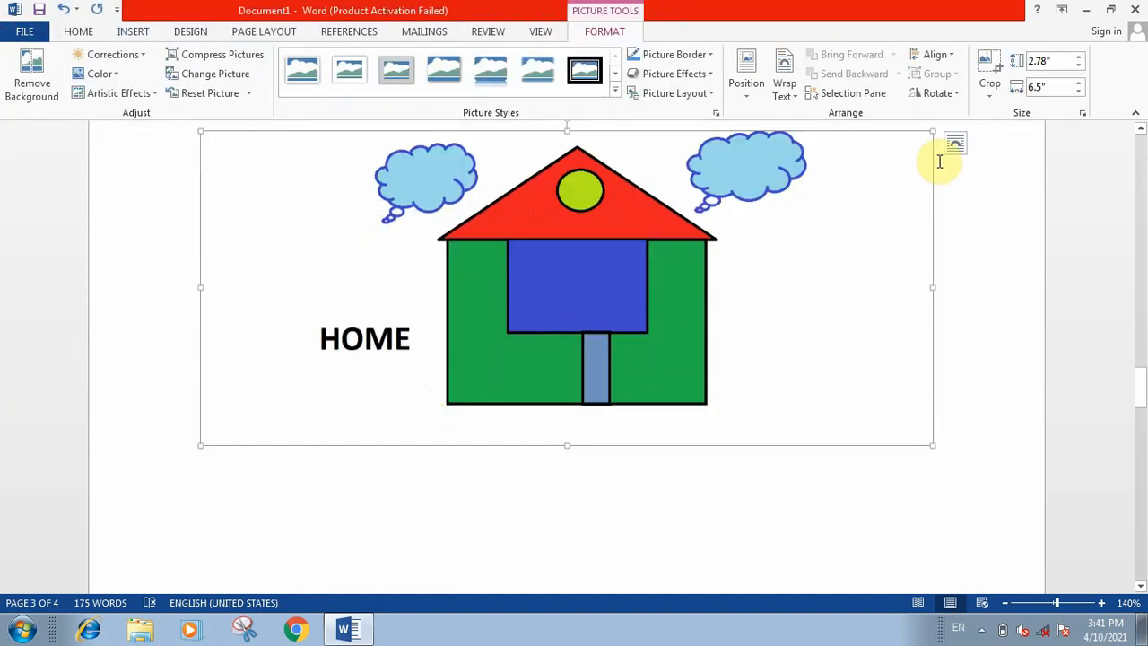
drag(929, 135, 691, 233)
click(438, 294)
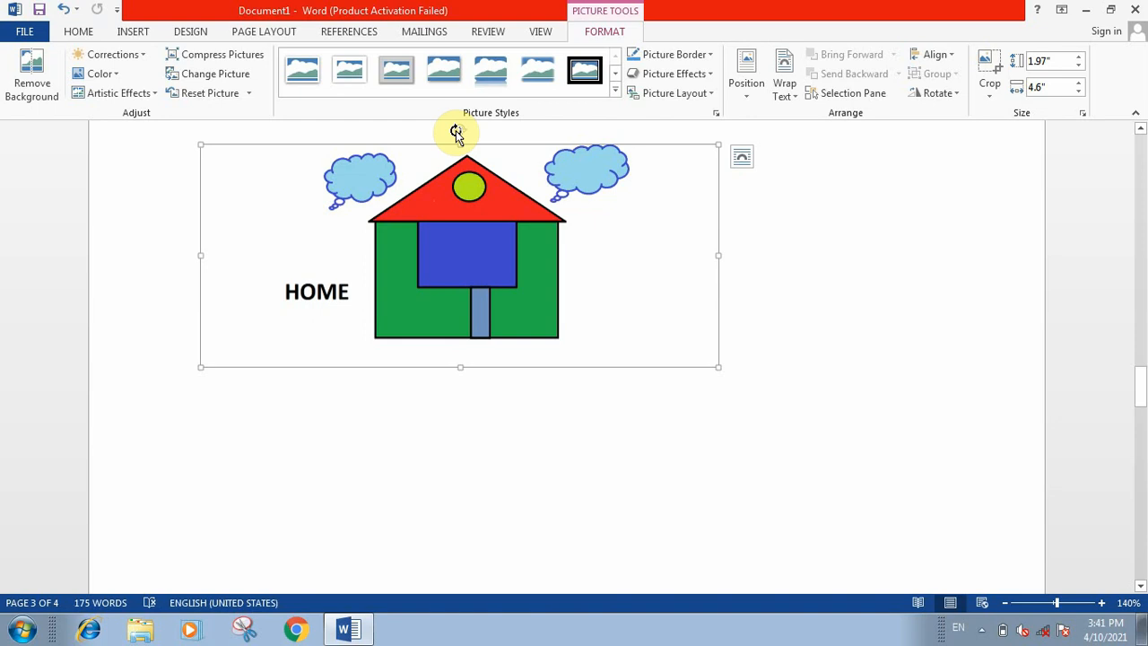
Step: Rotate the house picture freehand so that it tilts slightly counterclockwise
drag(457, 132, 535, 203)
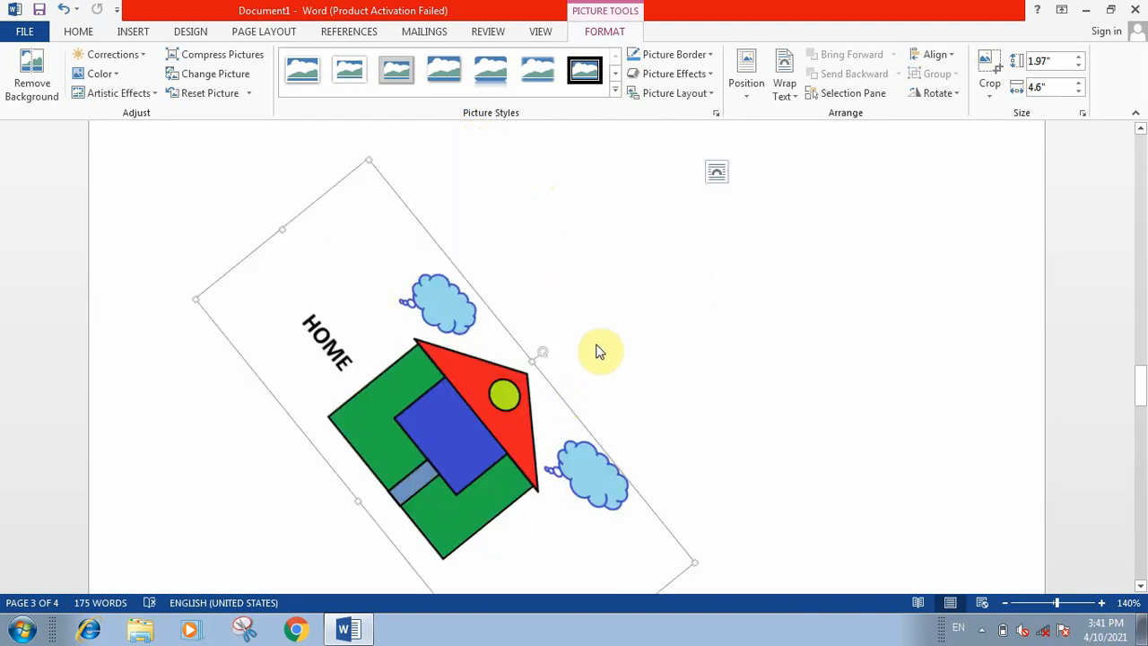
click(132, 31)
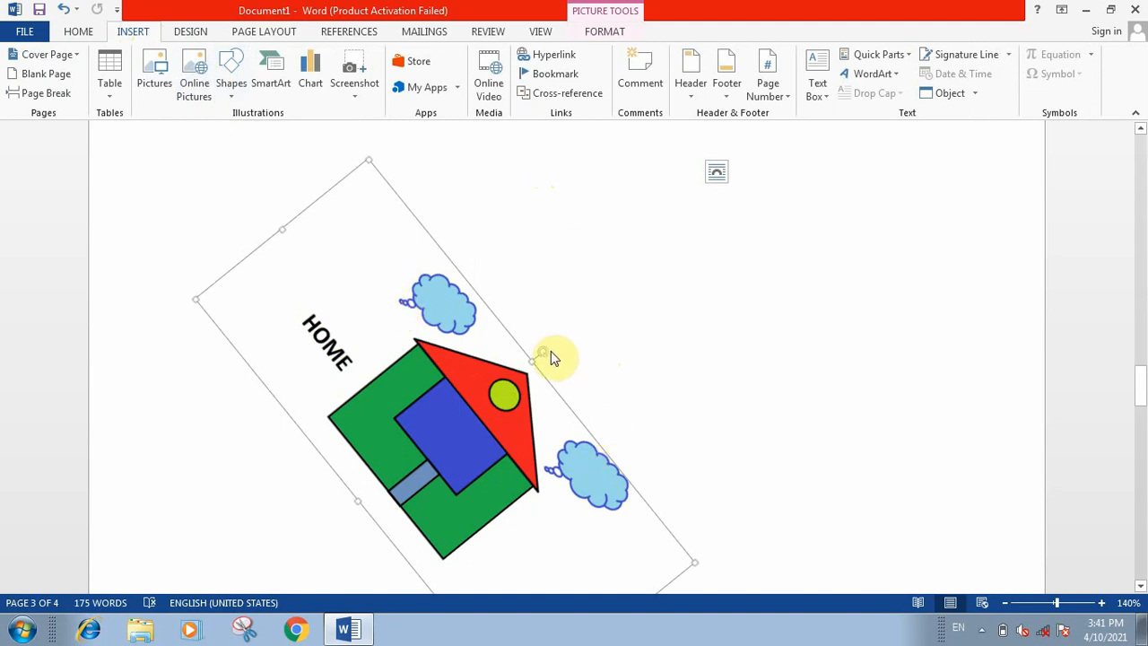
mouse_move(541, 362)
mouse_down()
mouse_move(526, 341)
mouse_move(443, 323)
mouse_move(401, 332)
mouse_move(402, 308)
mouse_move(428, 326)
mouse_move(433, 306)
mouse_up()
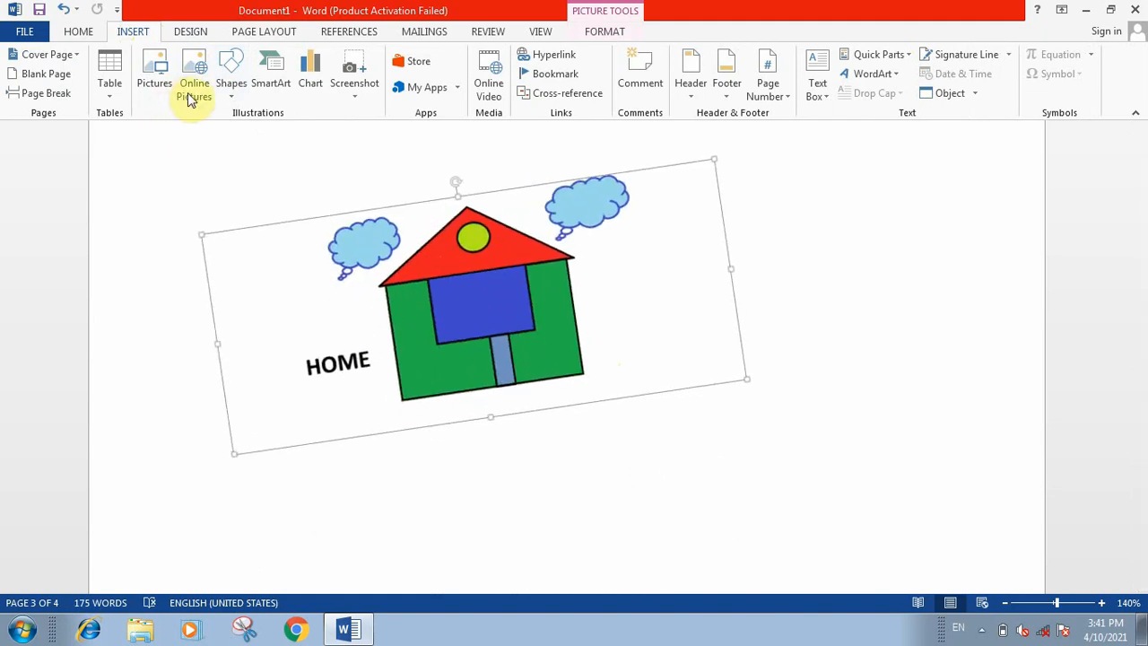
Step: Try to insert an online picture and cancel the dialog
click(193, 88)
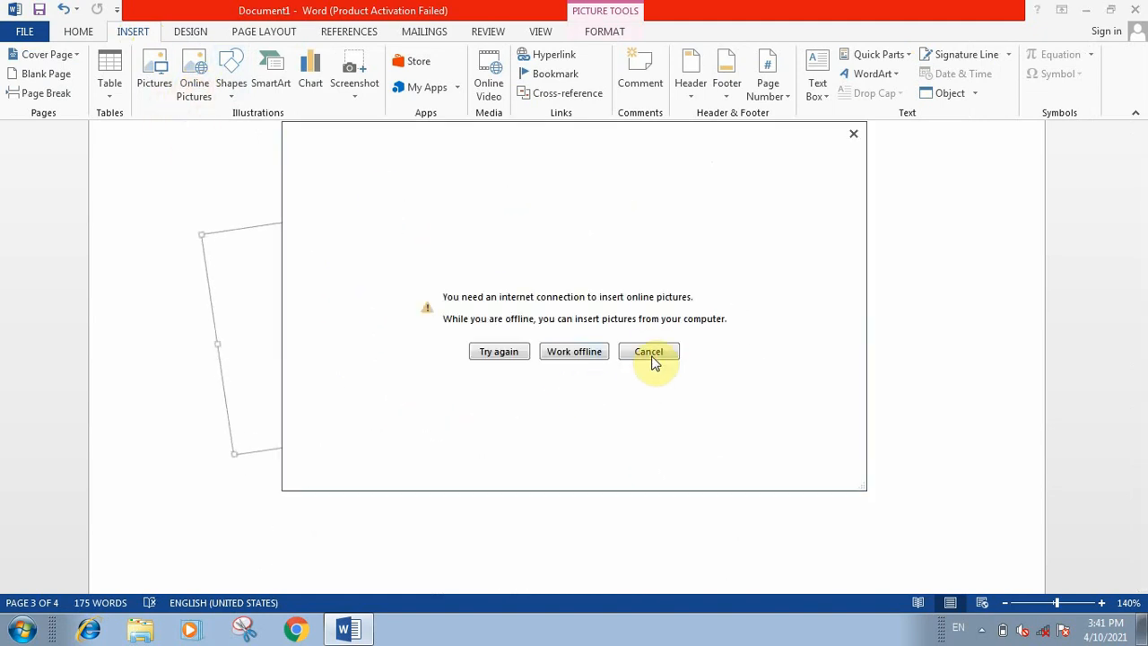
click(654, 351)
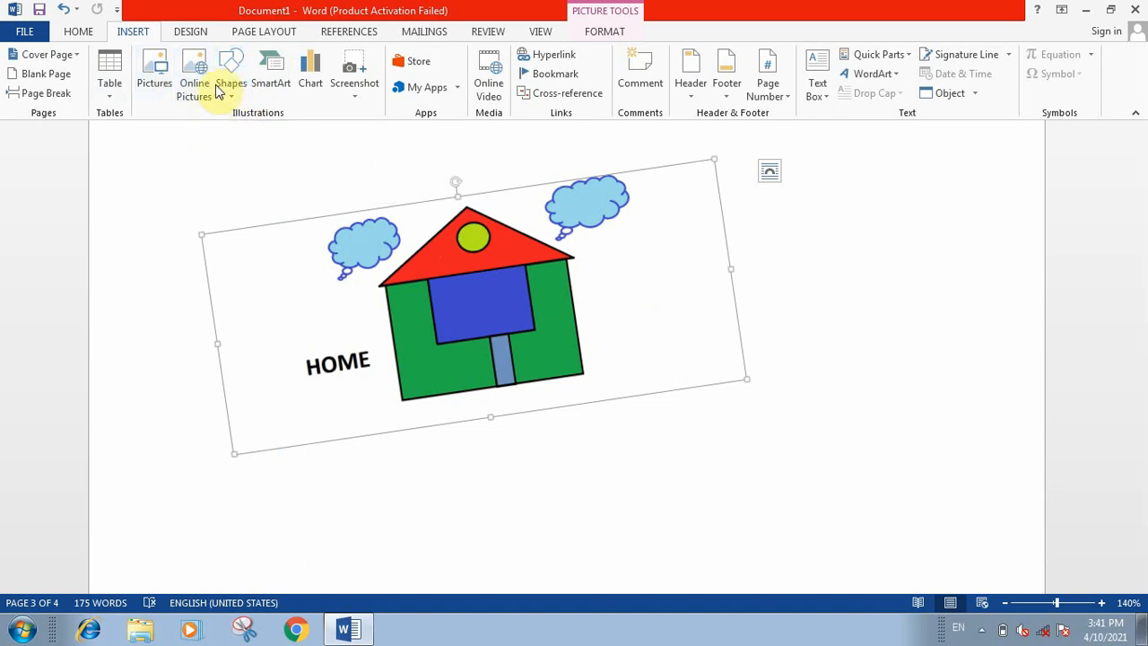
Step: Draw a tall isosceles triangle shape on the page to the right of the house picture
click(238, 94)
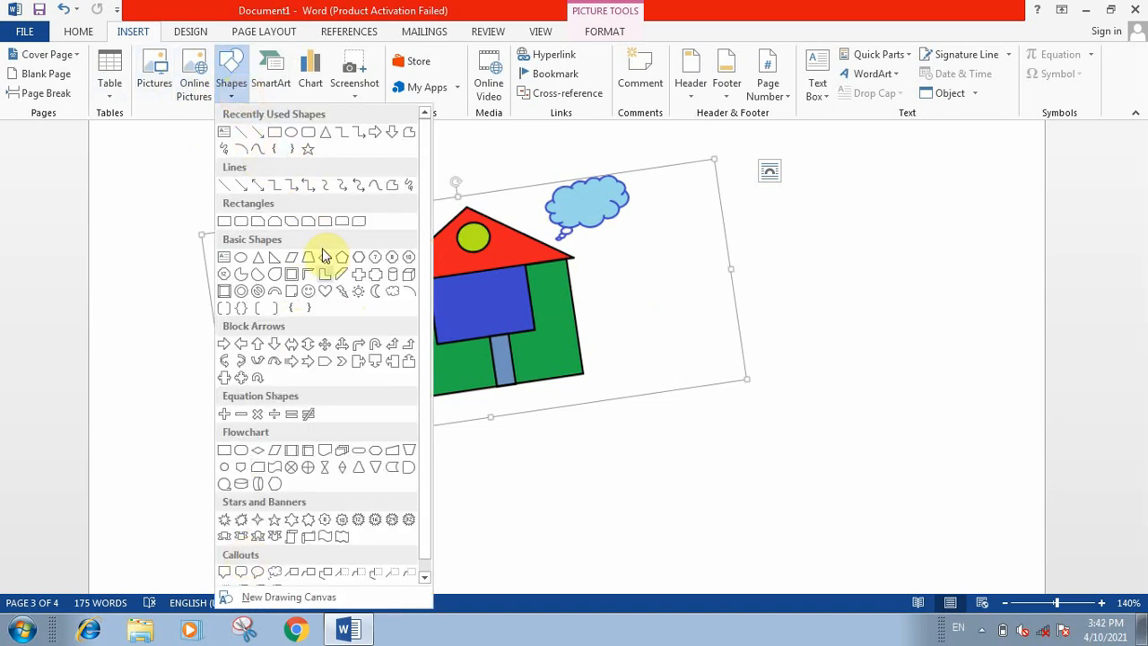
click(328, 134)
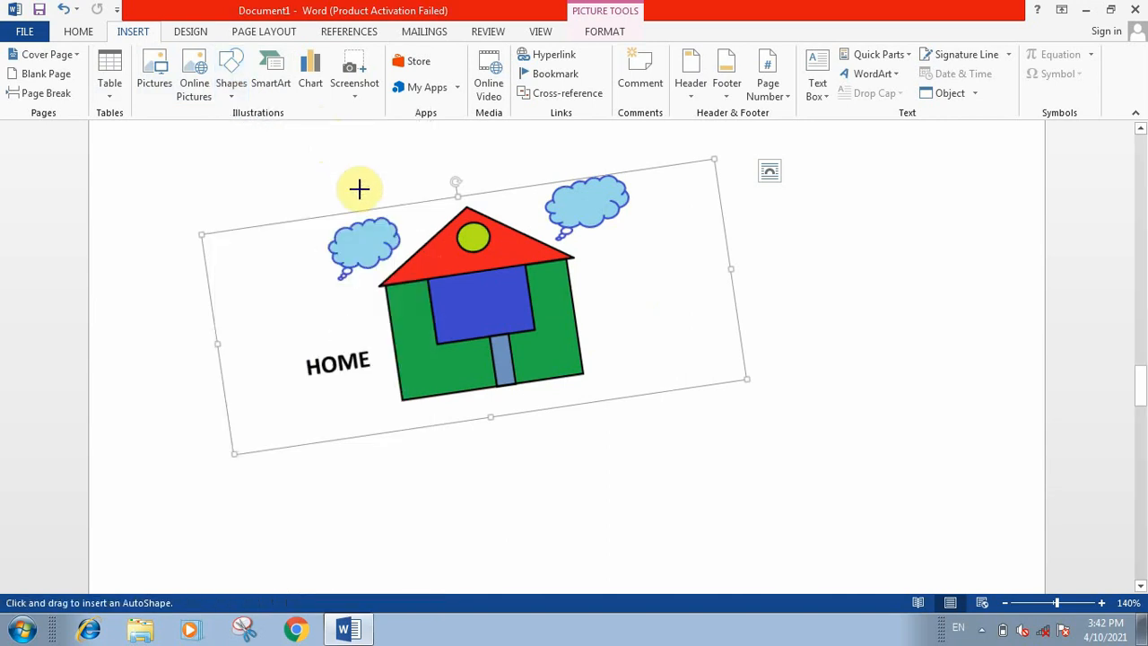
mouse_move(833, 251)
mouse_down()
mouse_move(874, 386)
mouse_move(979, 450)
mouse_up()
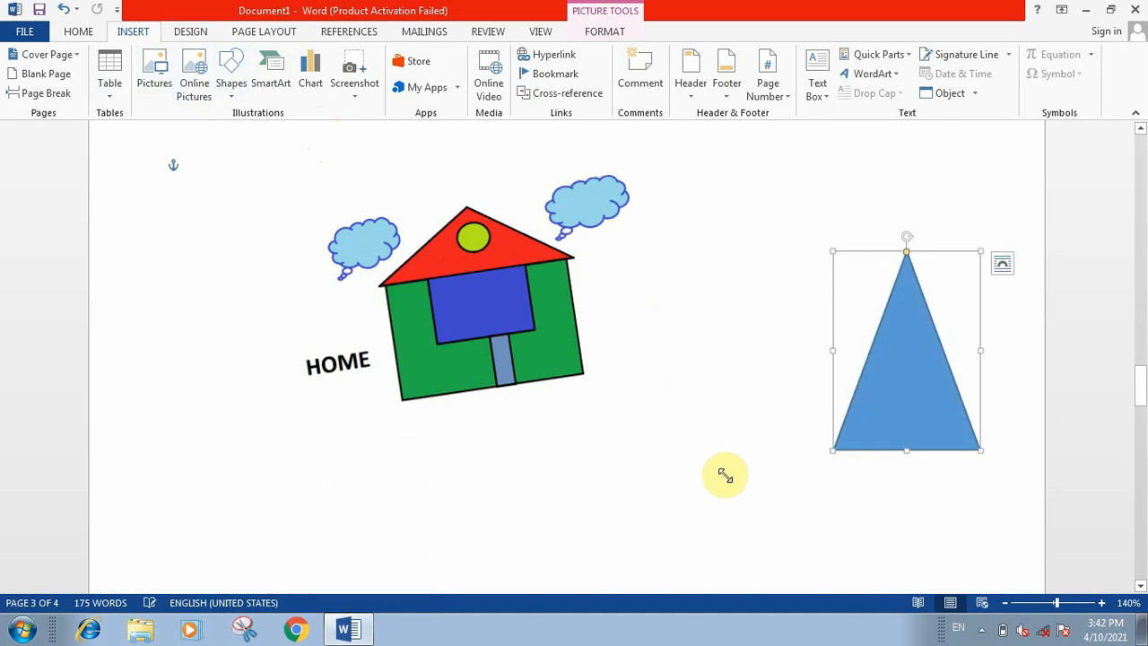
key(Escape)
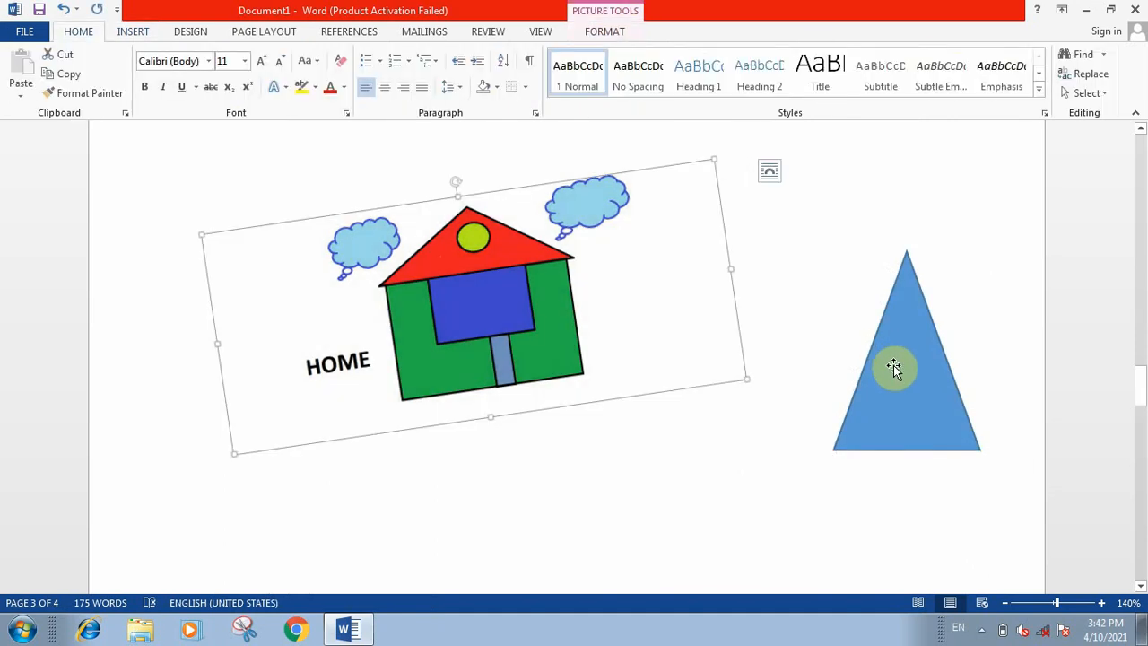
Step: Insert an Inverted Pyramid SmartArt graphic from the Pyramid category and undo the insertion
click(132, 31)
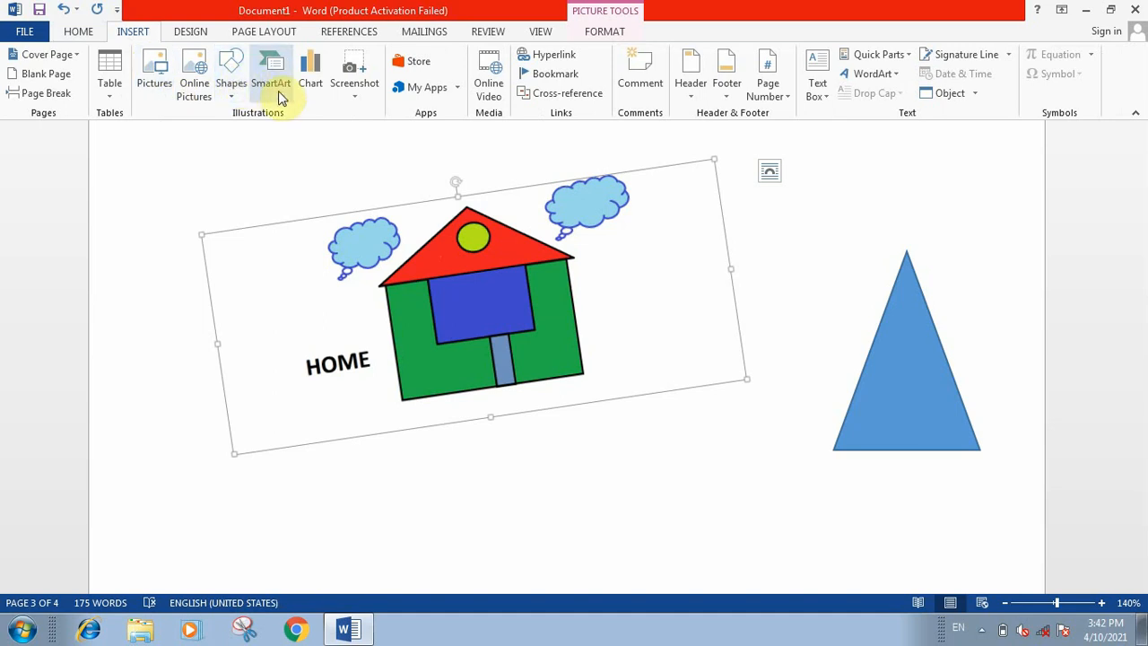
click(270, 83)
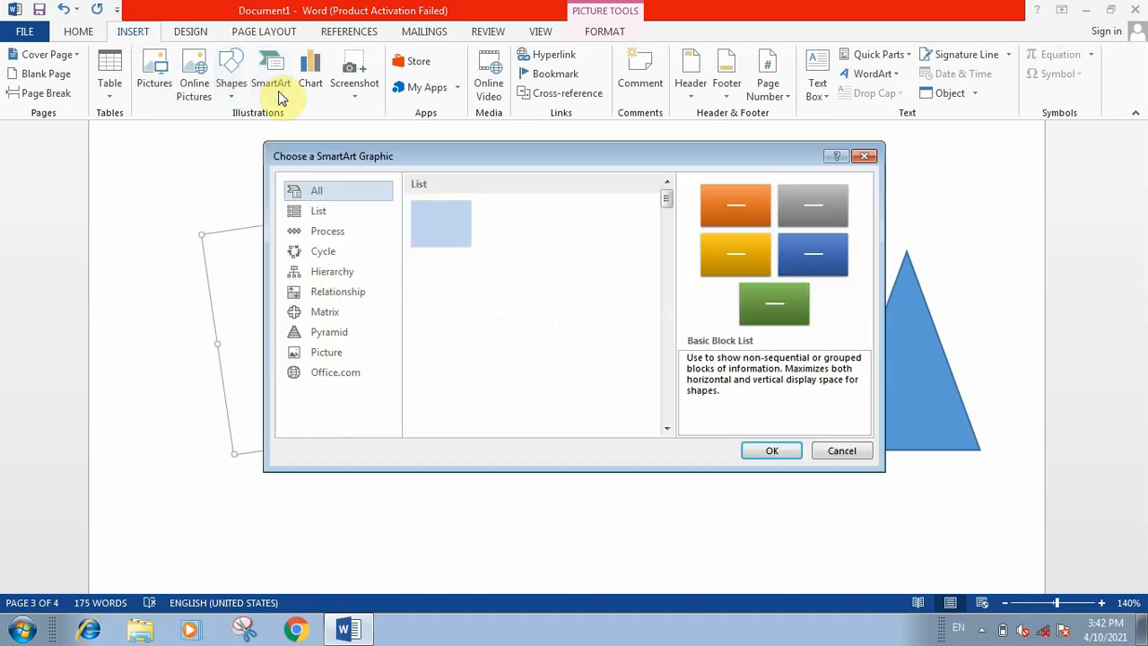
click(332, 231)
click(332, 271)
click(331, 250)
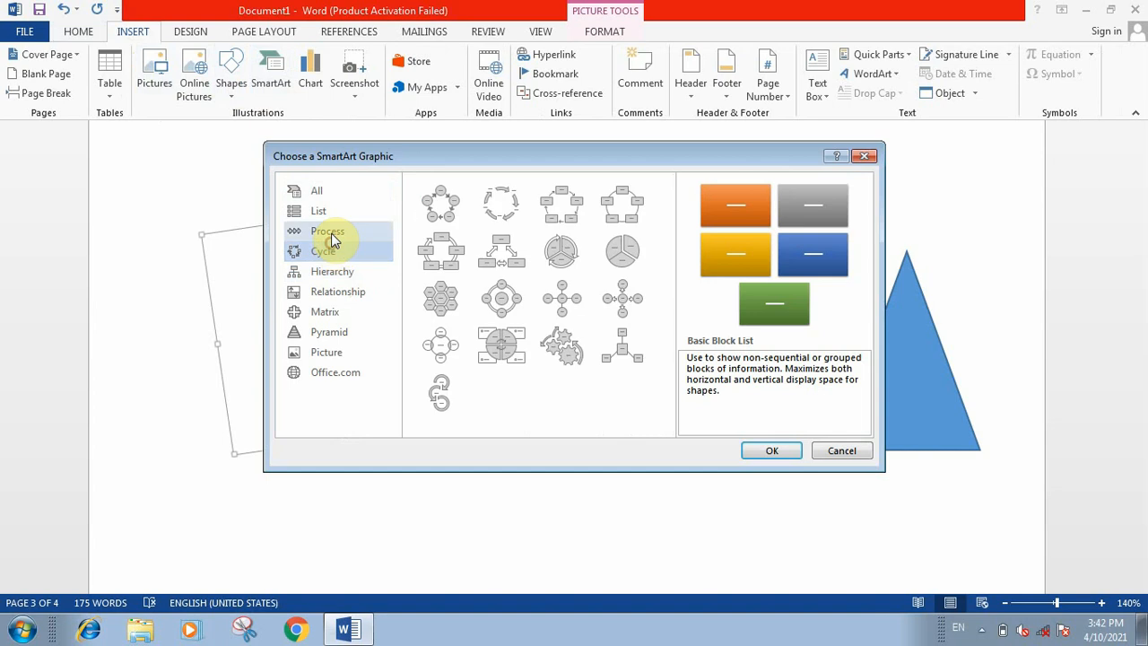
click(331, 232)
click(328, 192)
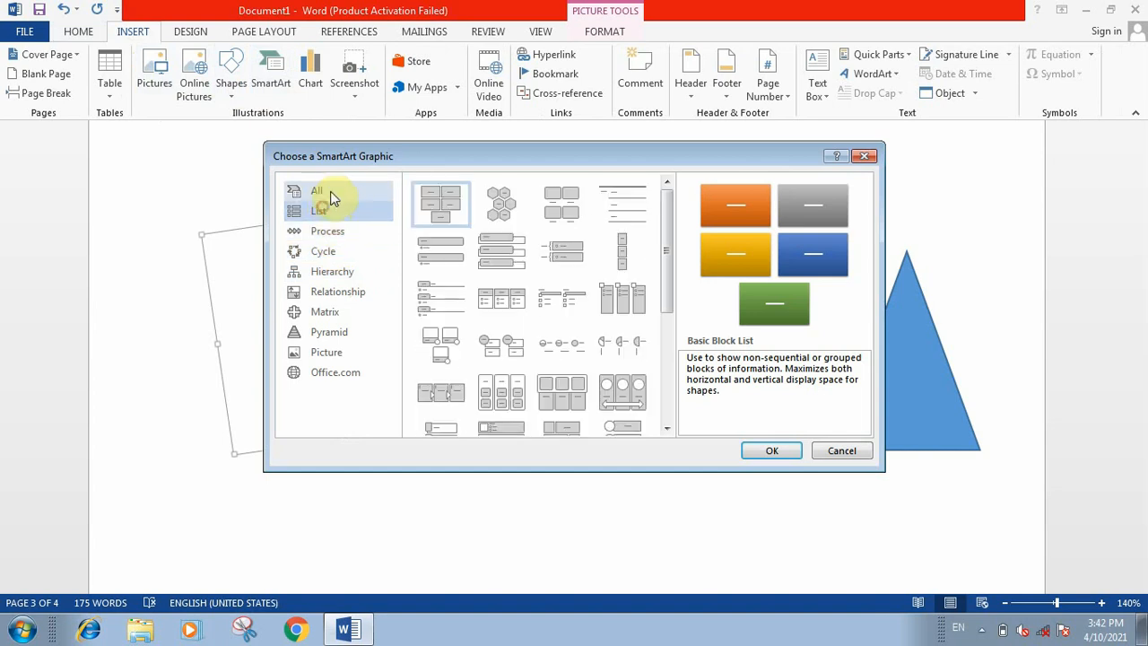
click(350, 312)
click(328, 334)
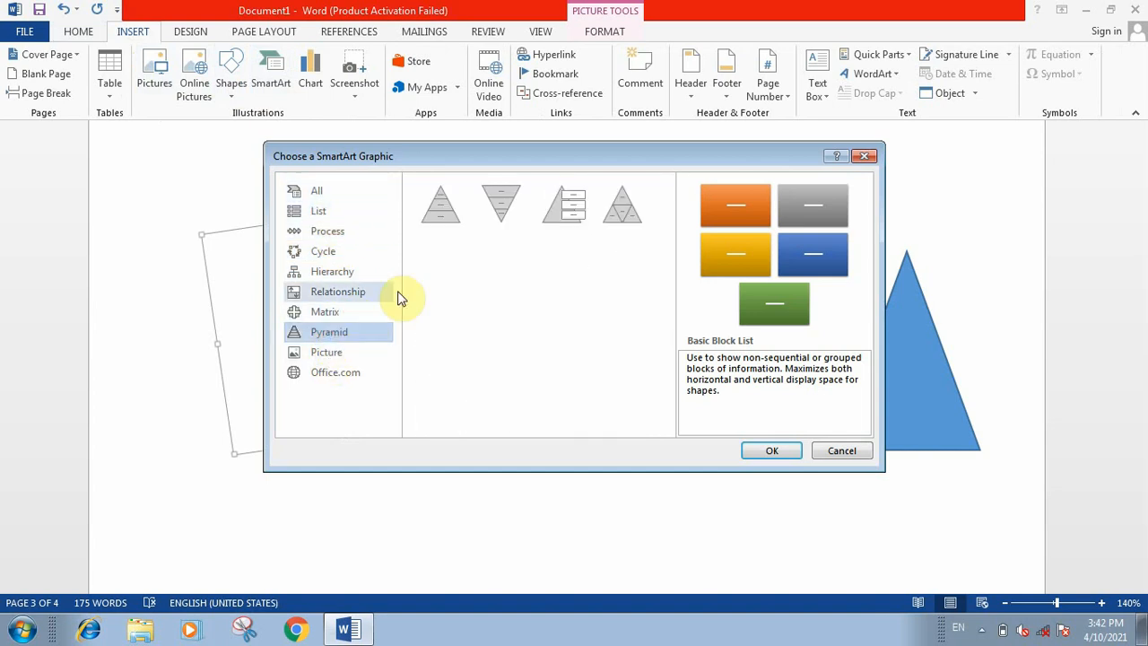
click(502, 206)
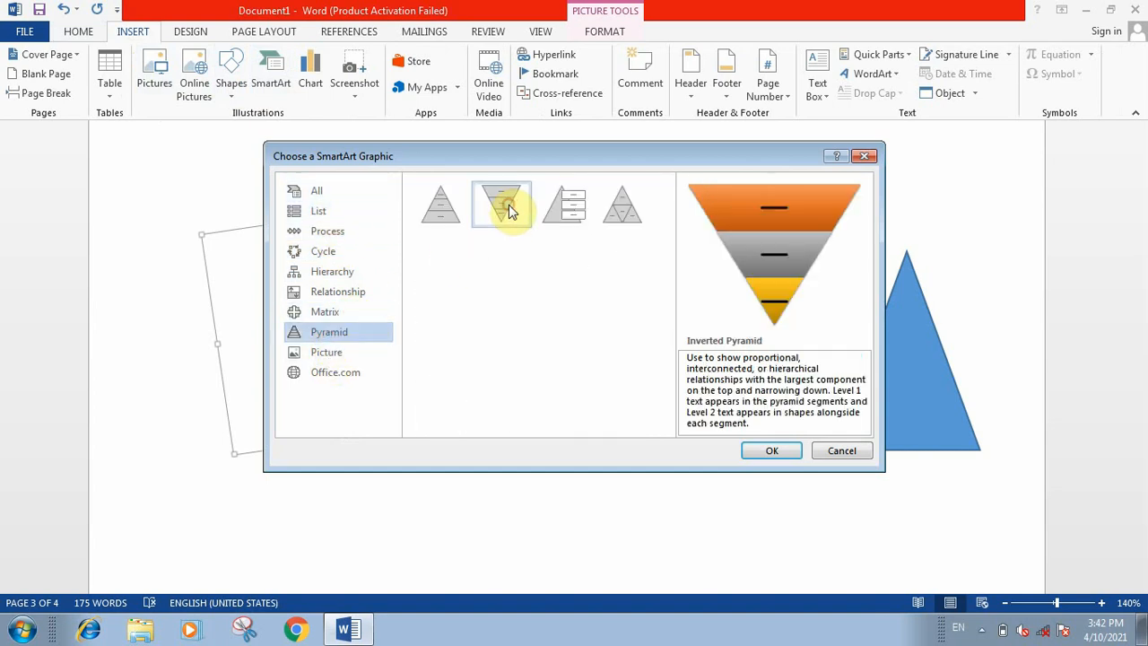
click(753, 446)
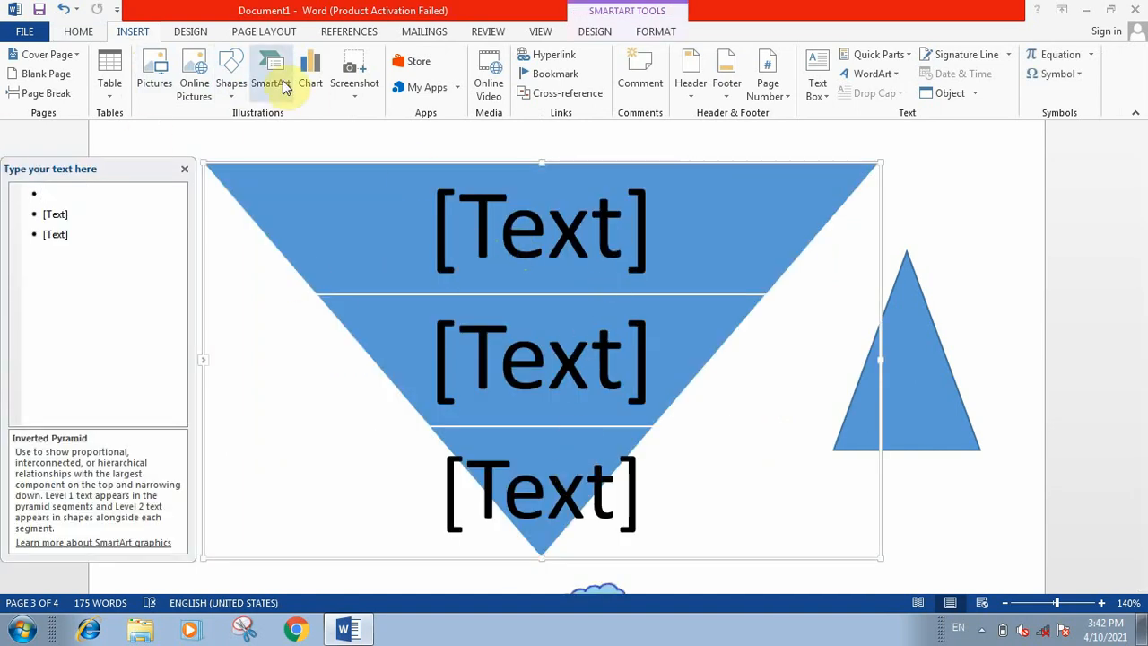
click(602, 240)
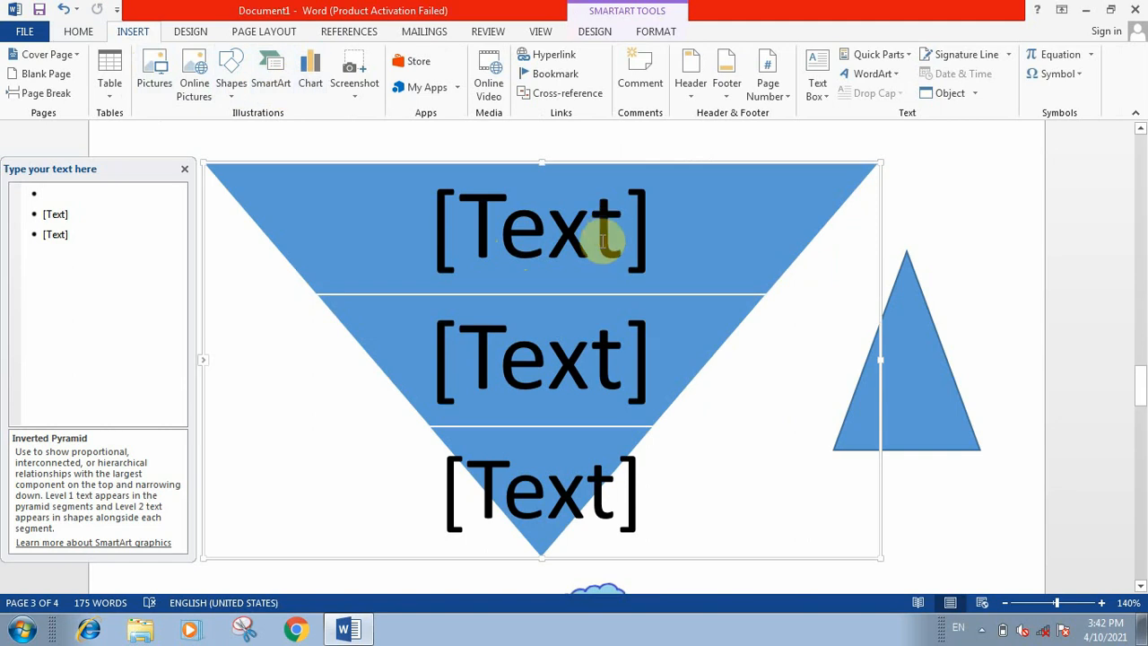
key(ctrl+z)
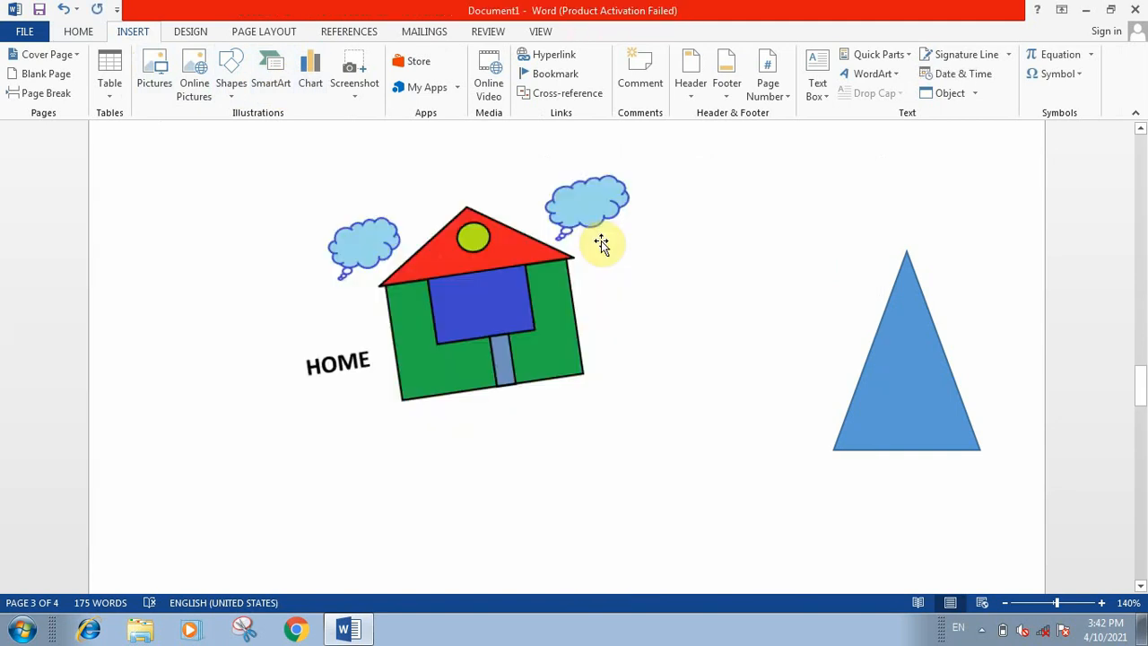
Step: Delete the triangle shape and the tilted house picture from page 3
click(891, 425)
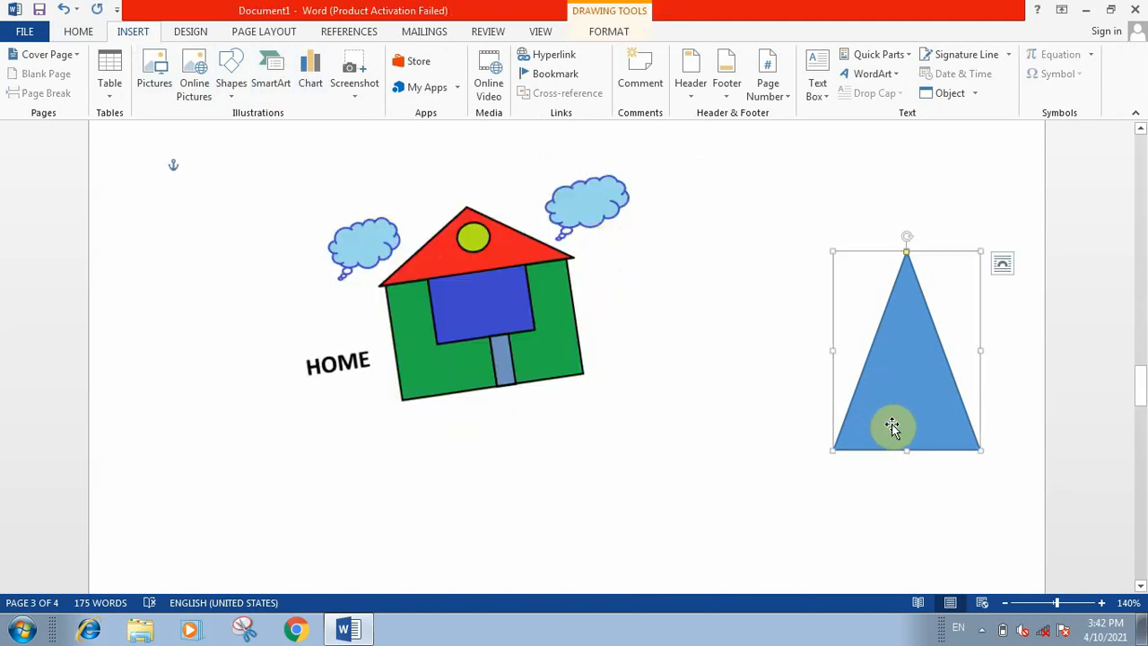
key(Delete)
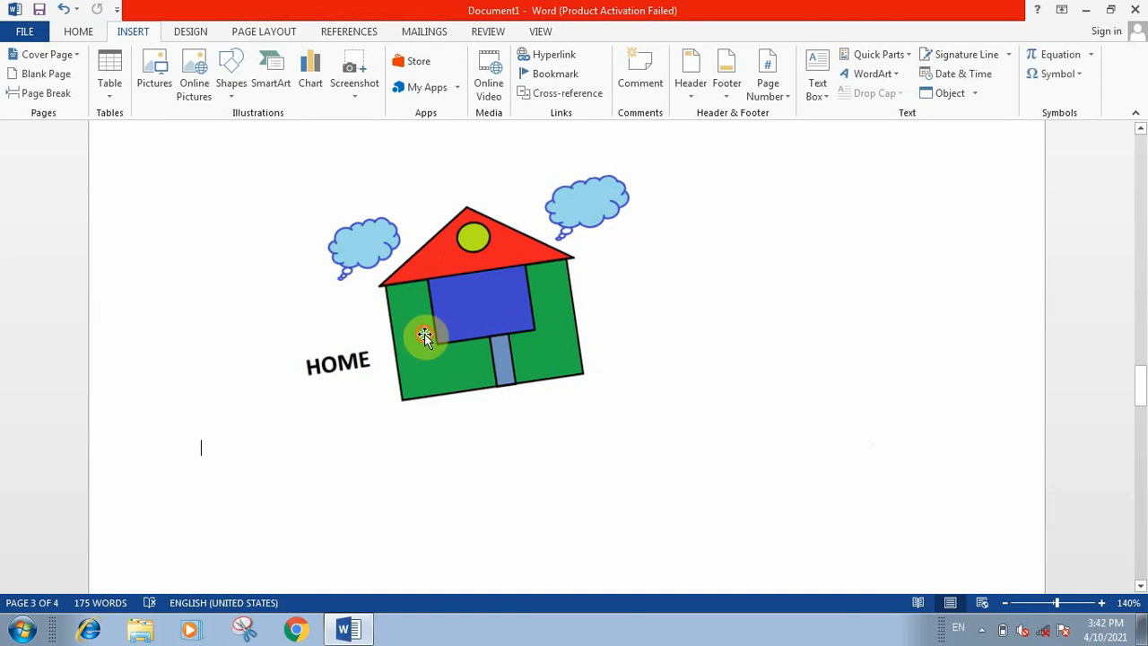
click(424, 334)
key(Delete)
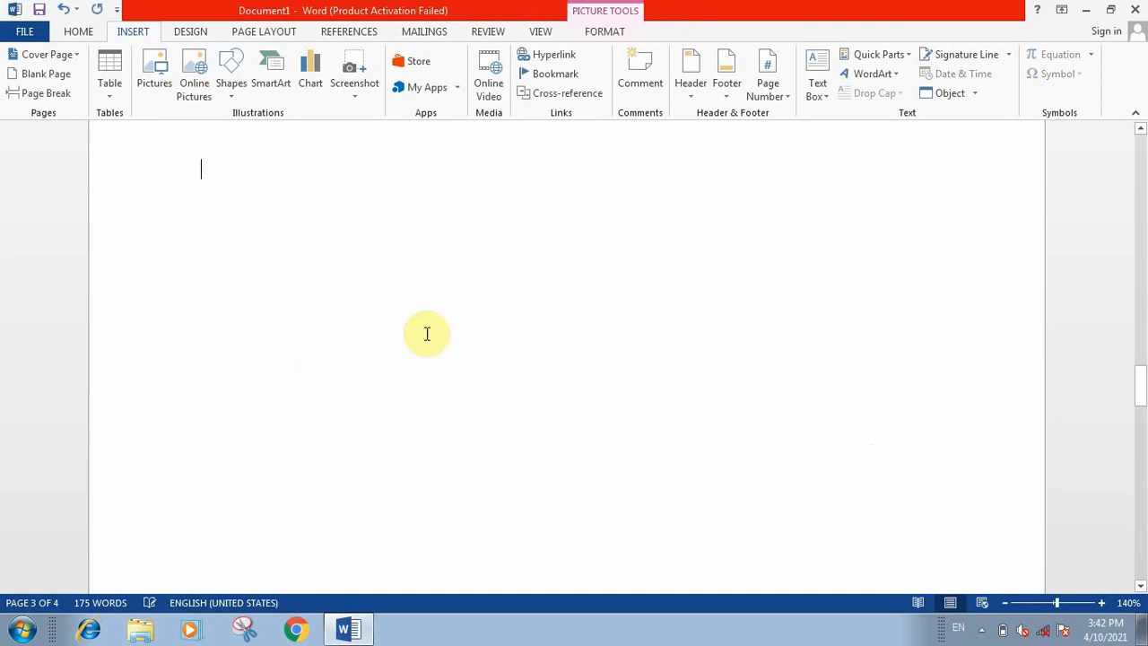
Step: Insert a Clustered Column chart with the default sample data on the empty page
click(197, 34)
click(136, 34)
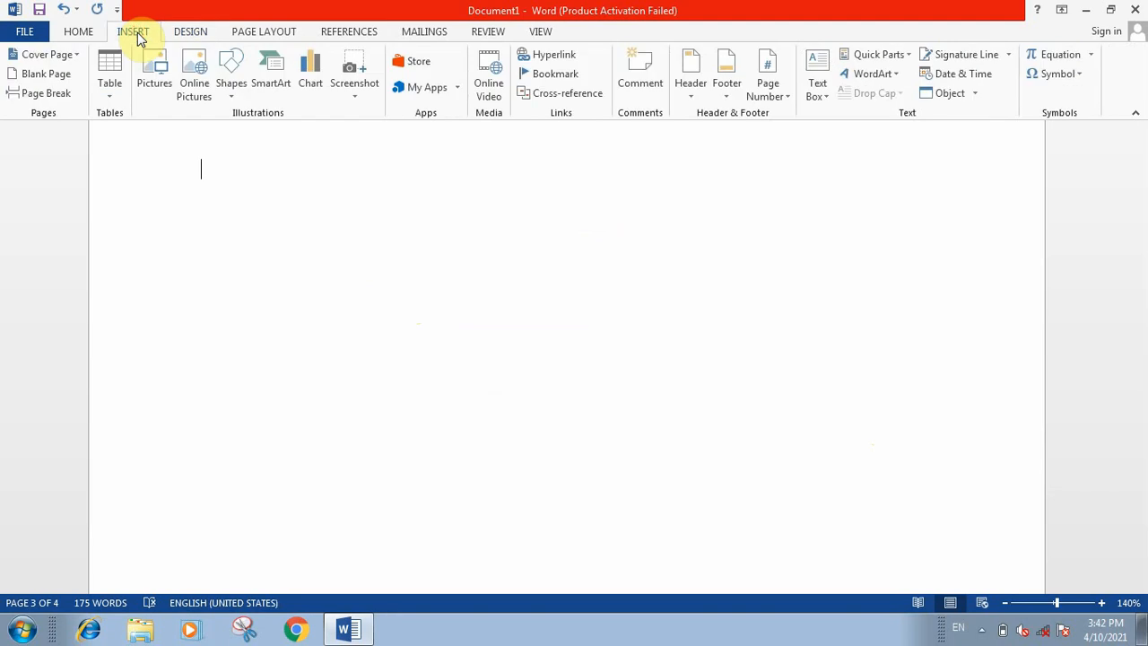
click(312, 83)
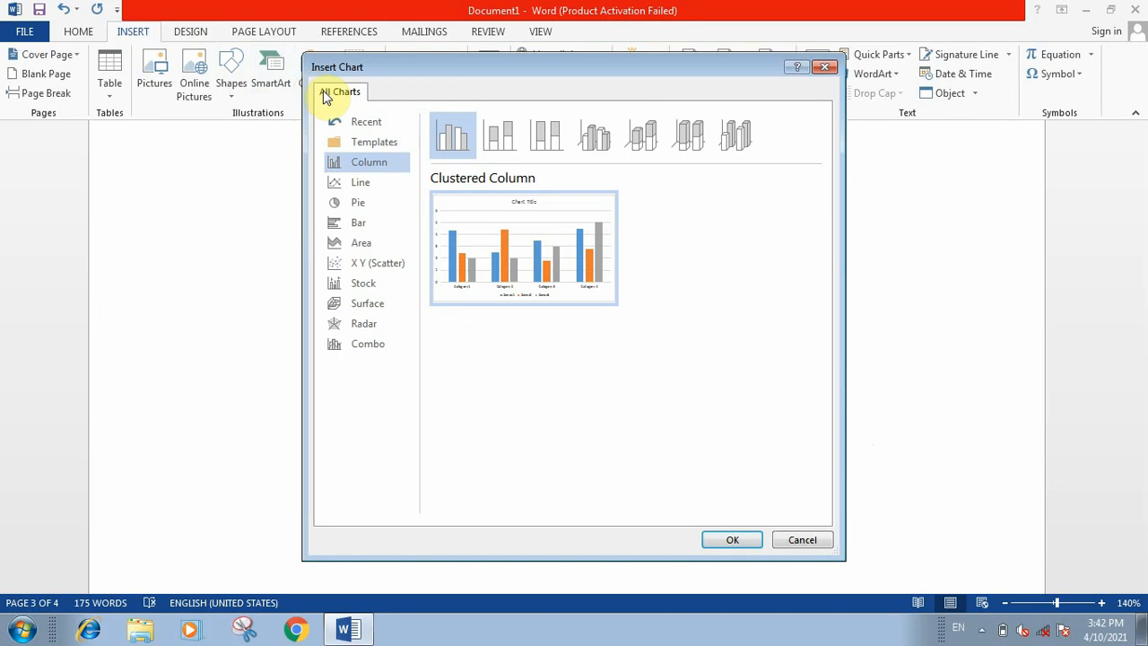
click(376, 143)
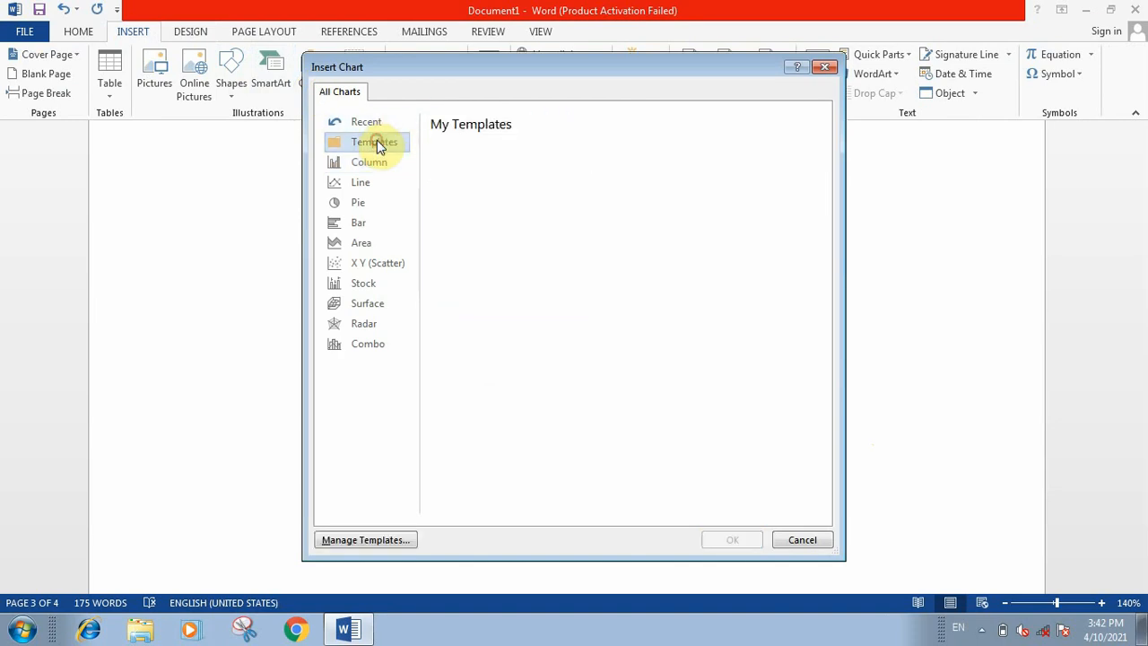
click(369, 179)
click(384, 163)
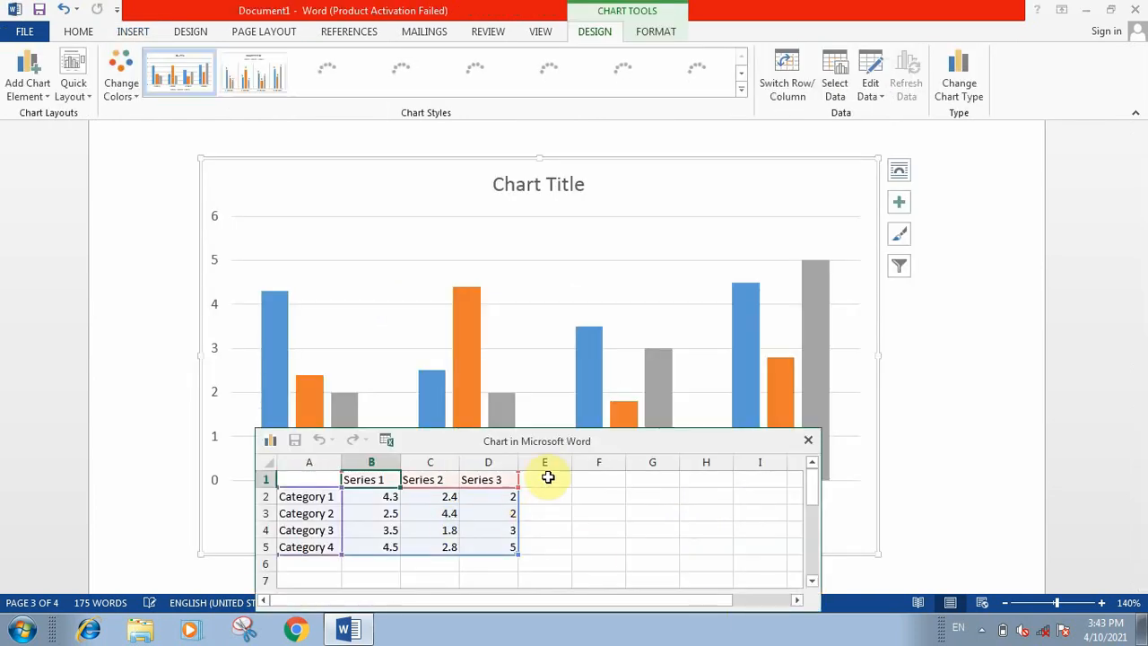
Step: Close the chart's data sheet and delete the column chart from the page
drag(584, 441, 670, 264)
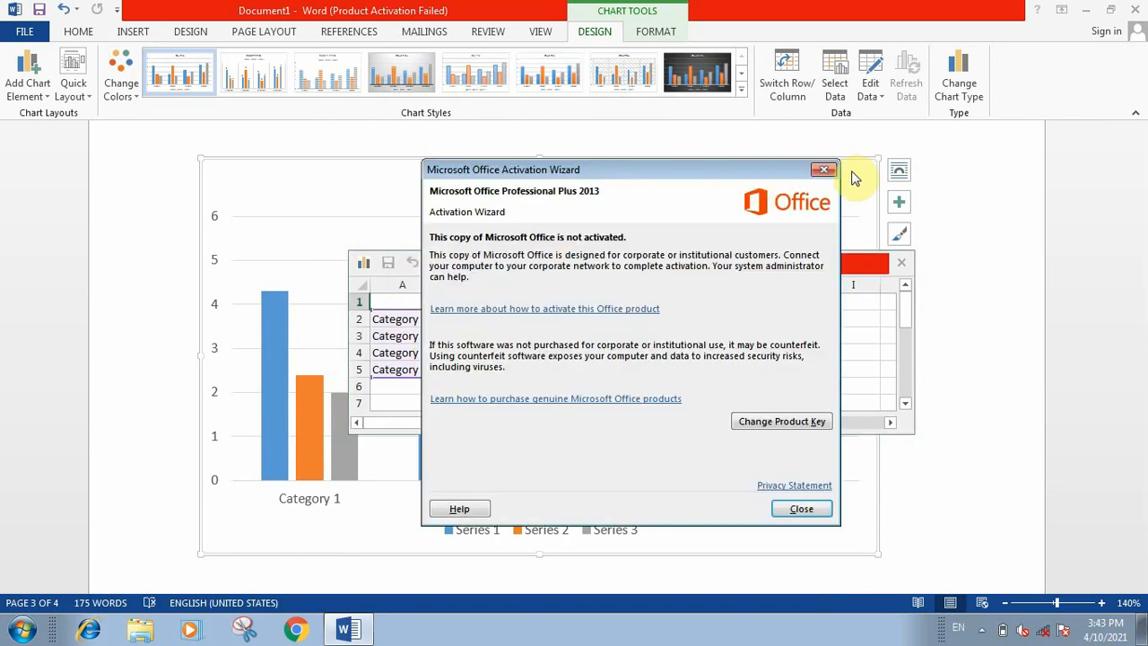
click(823, 169)
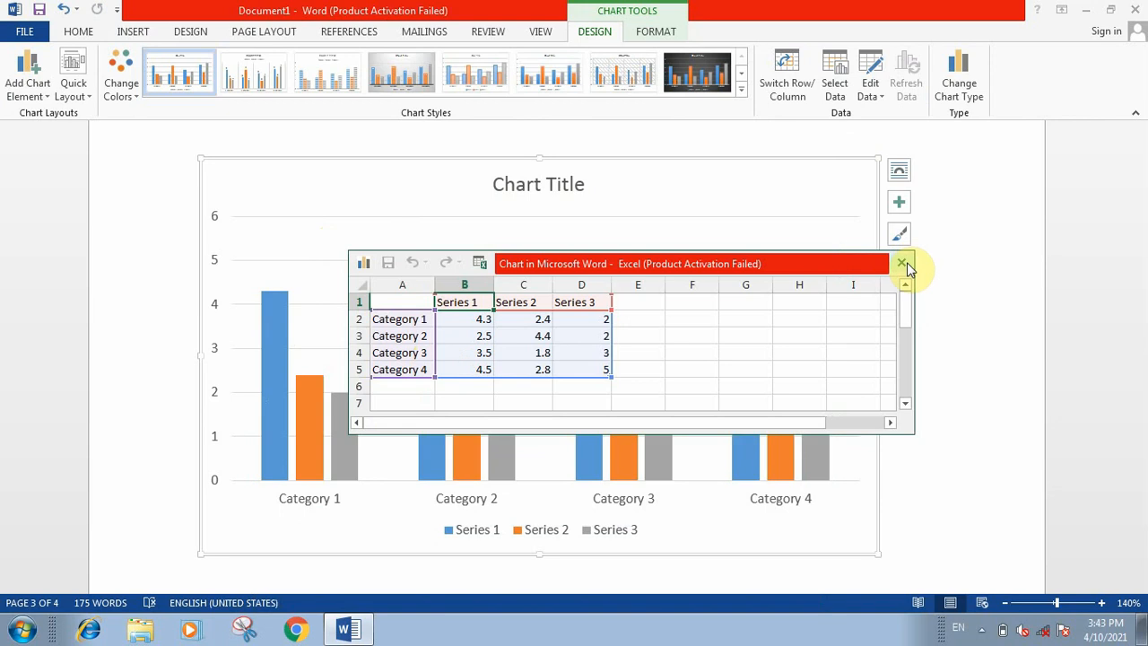
click(904, 264)
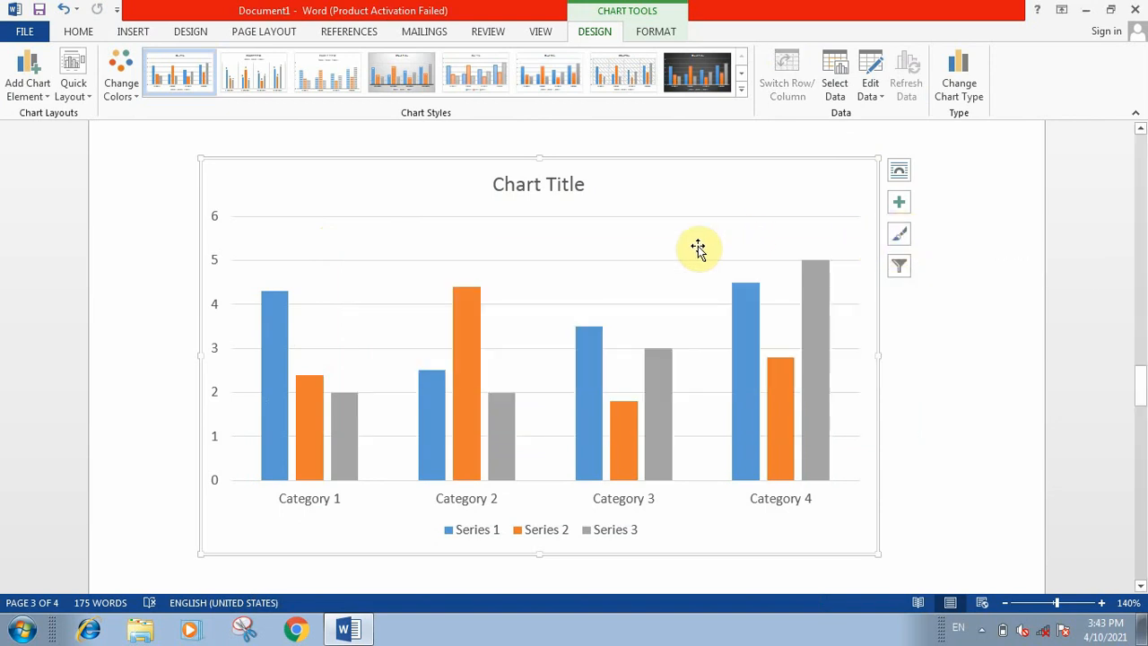
key(Delete)
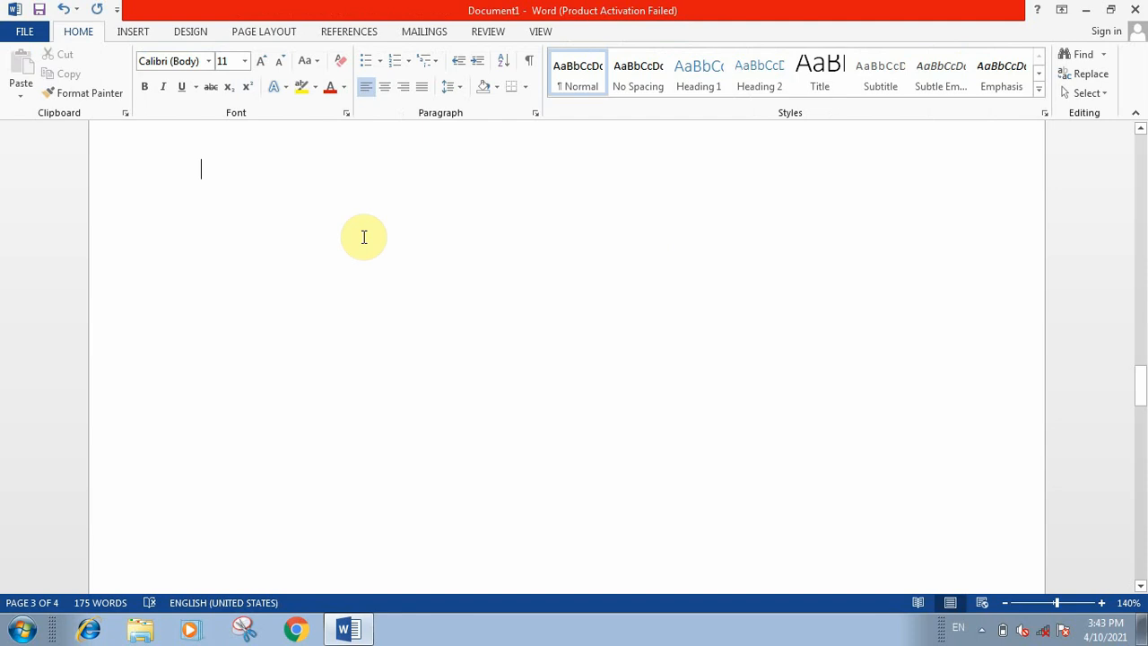
Step: Insert a screen clipping of the desktop wallpaper's sunset and mountains, about 2.48" high and 5.4" wide, and delete it
click(135, 31)
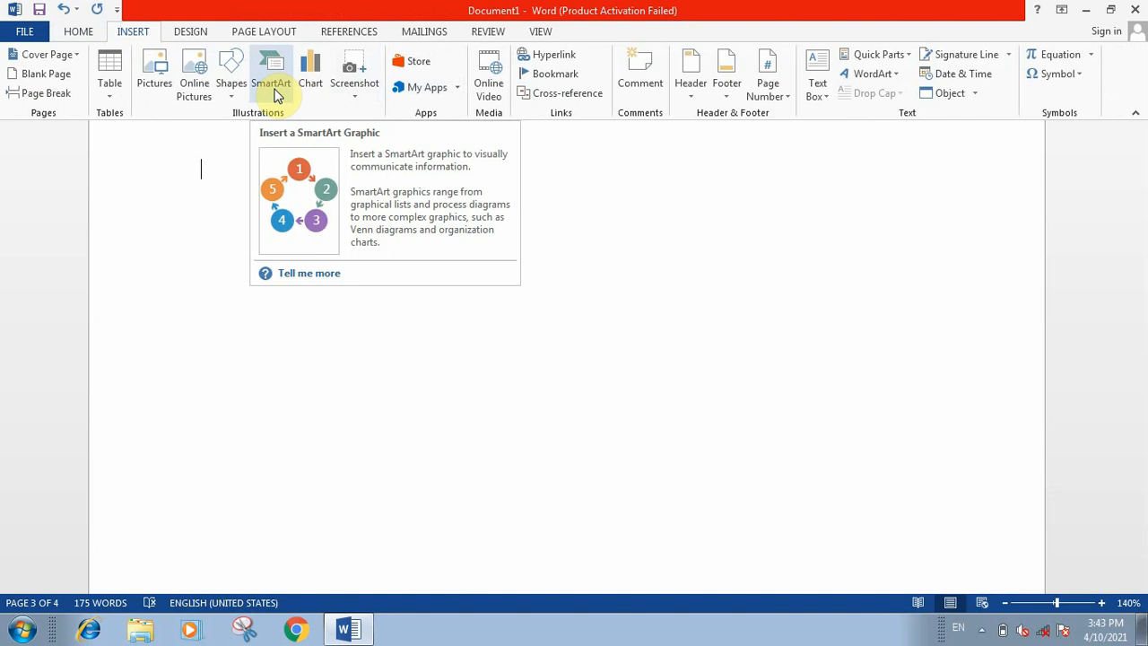
click(348, 97)
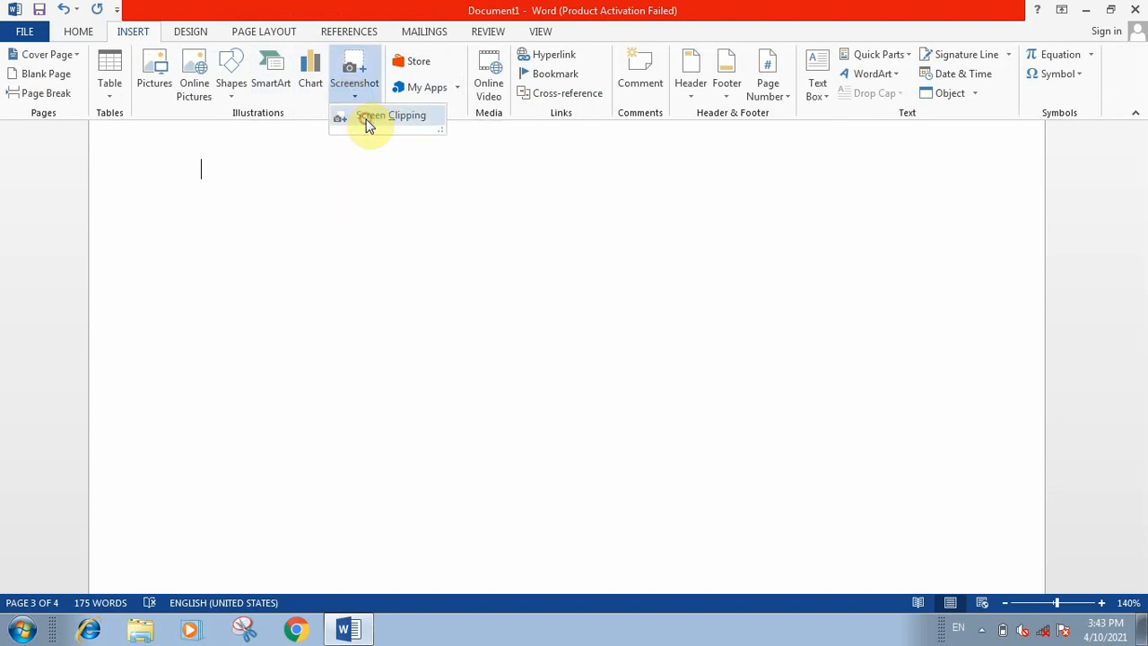
click(368, 121)
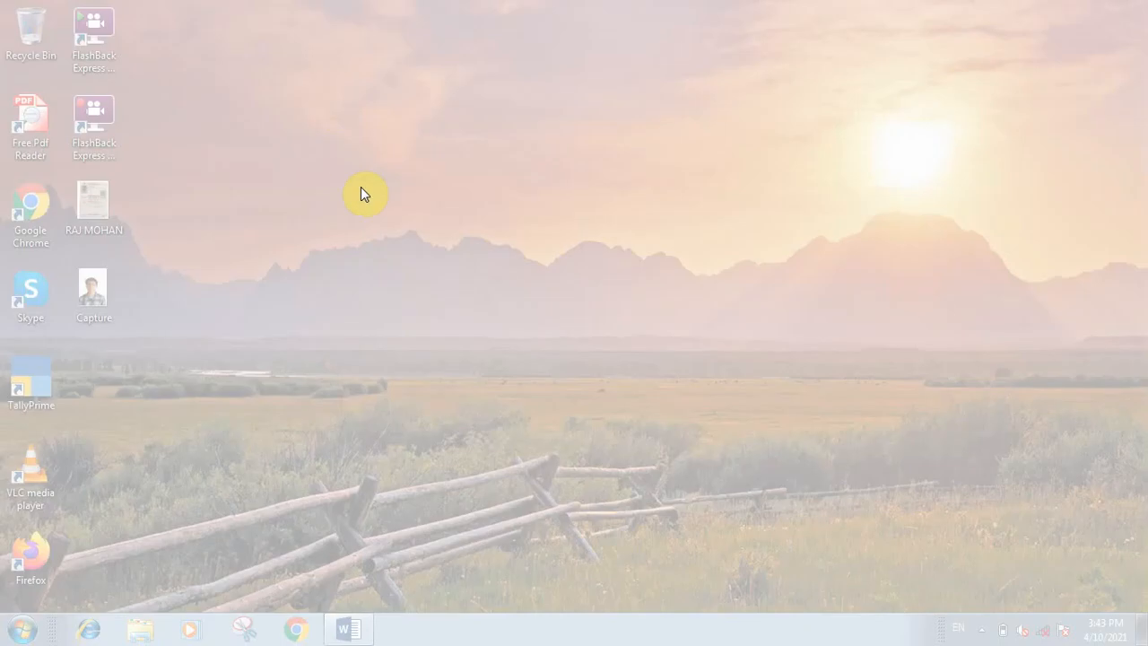
drag(330, 67, 1090, 416)
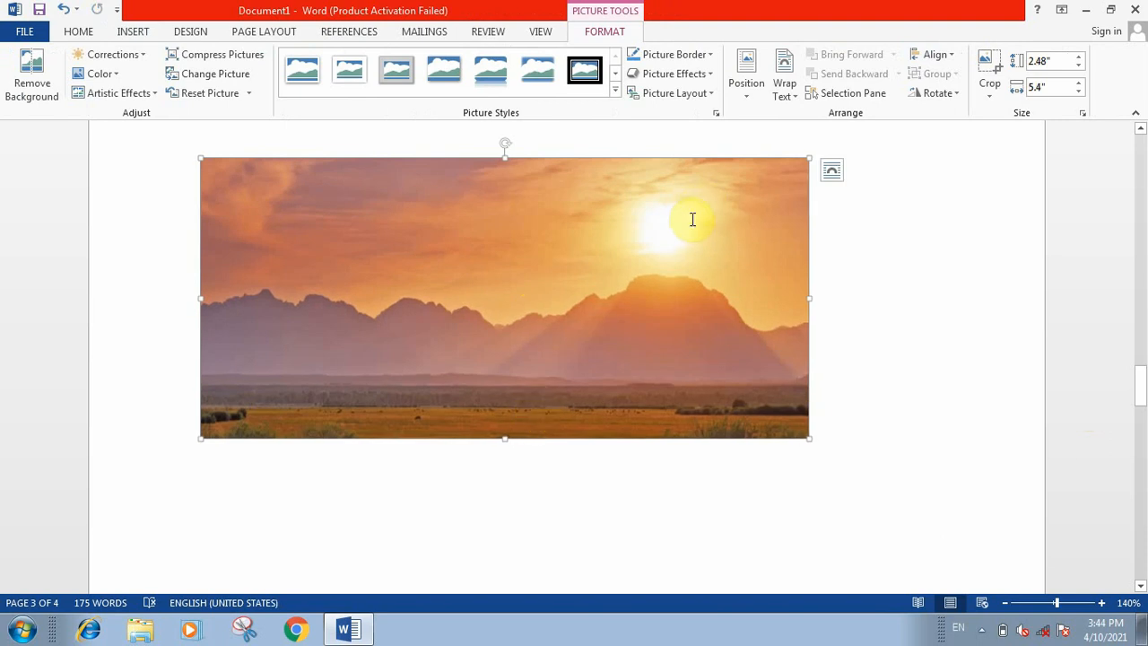
key(Delete)
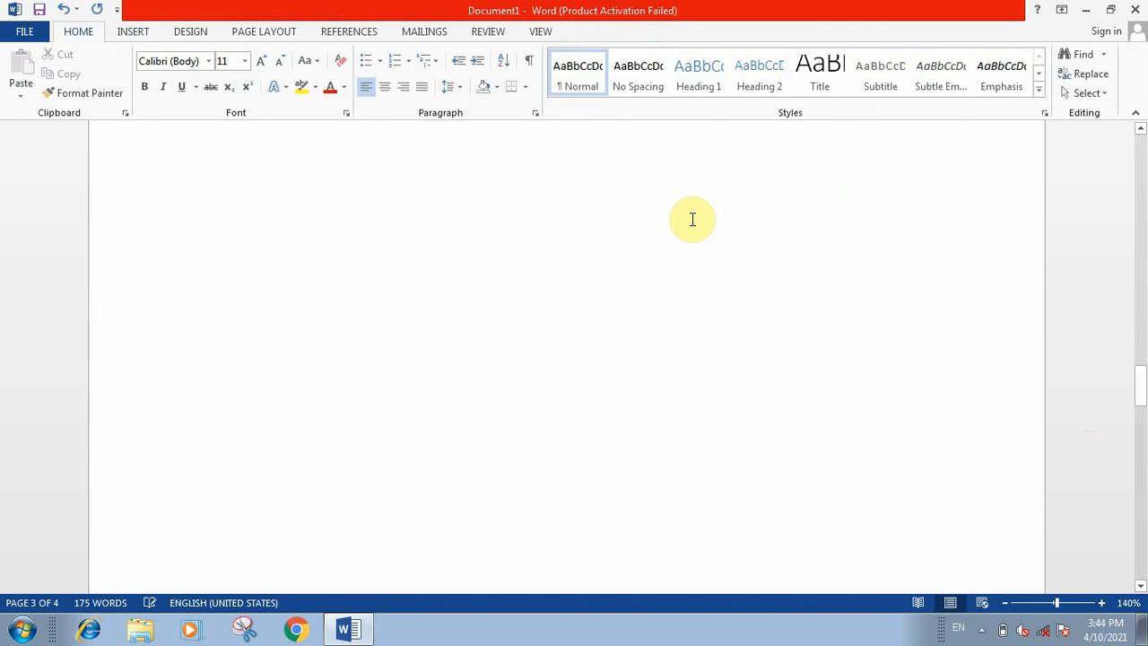
Step: Try to insert an online video on the empty page and cancel the dialog
click(135, 33)
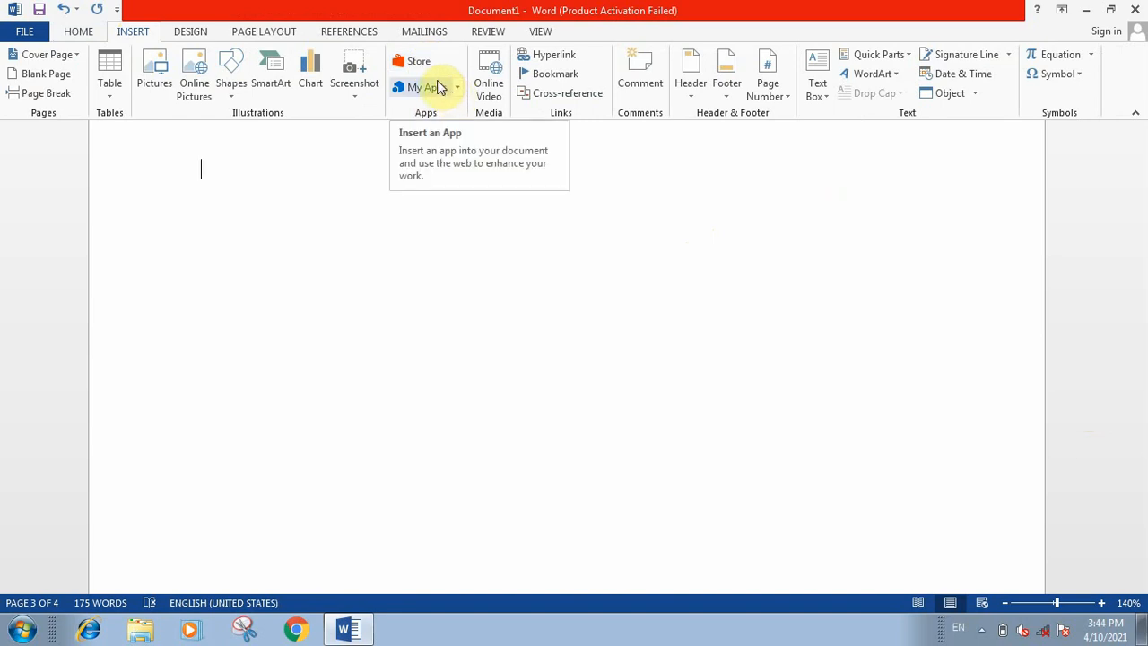
click(510, 233)
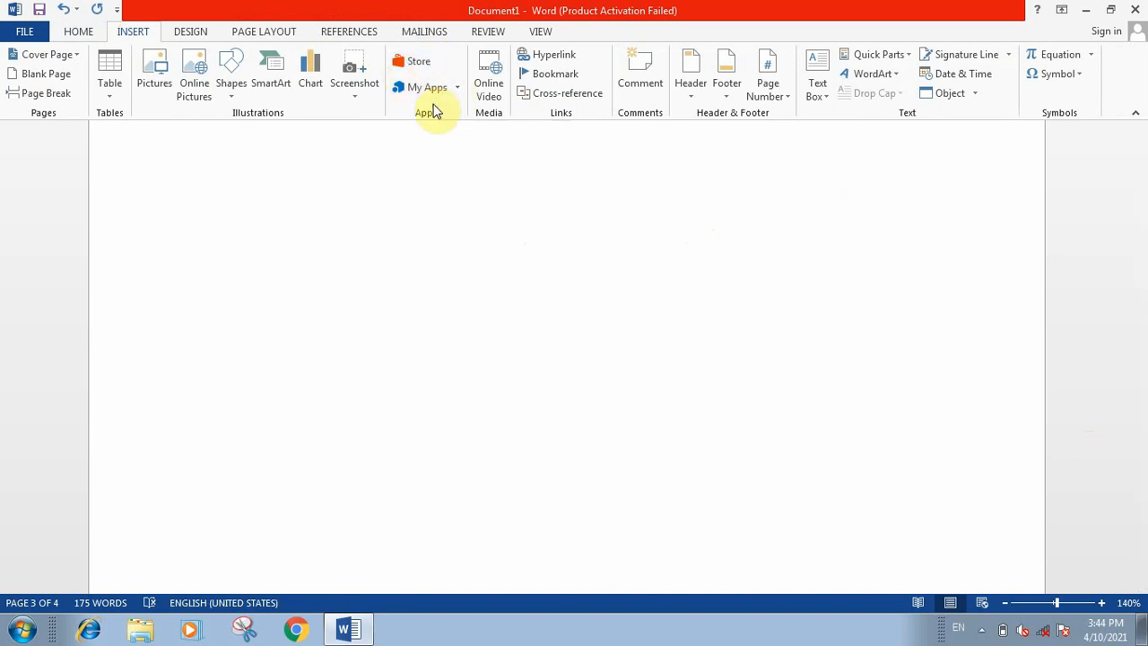
click(490, 85)
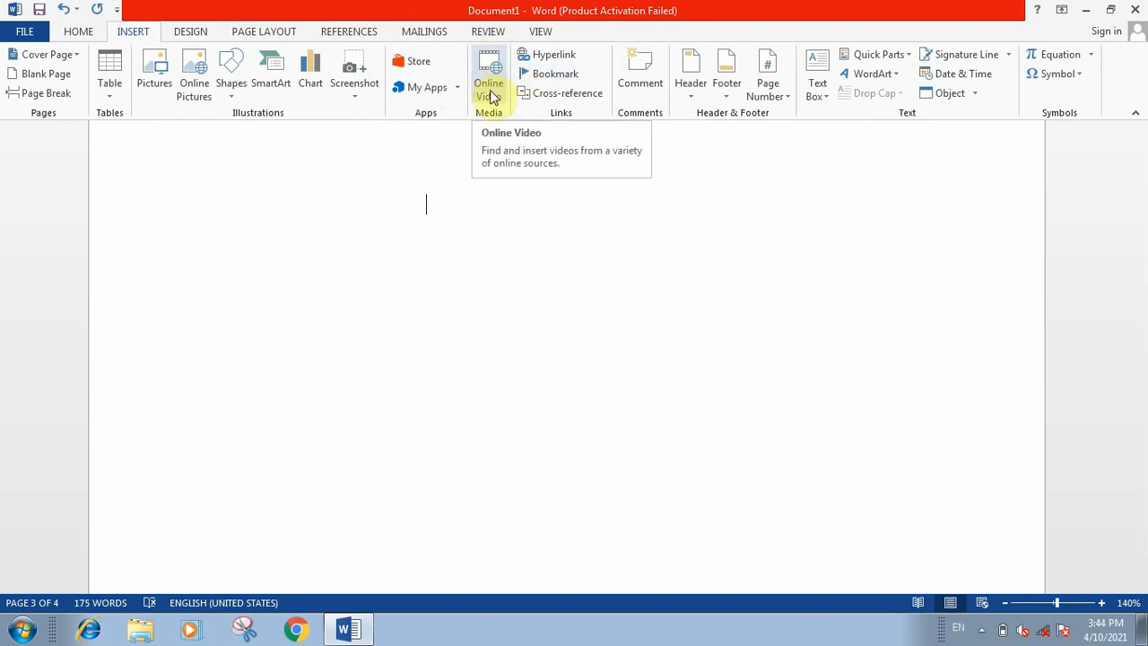
click(491, 95)
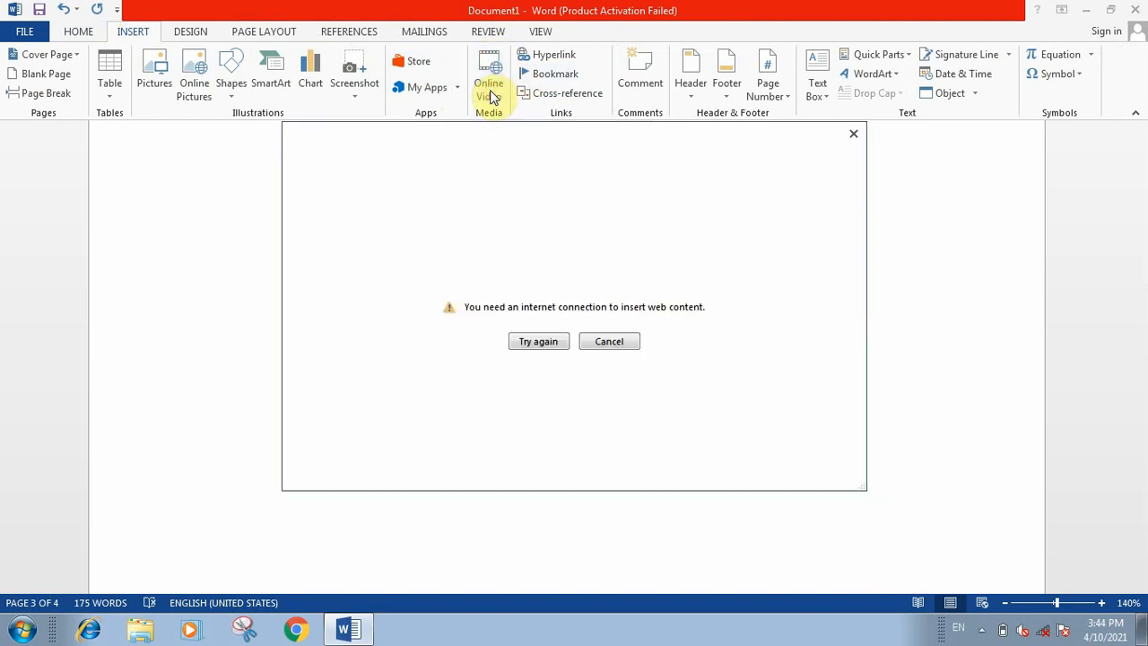
click(612, 348)
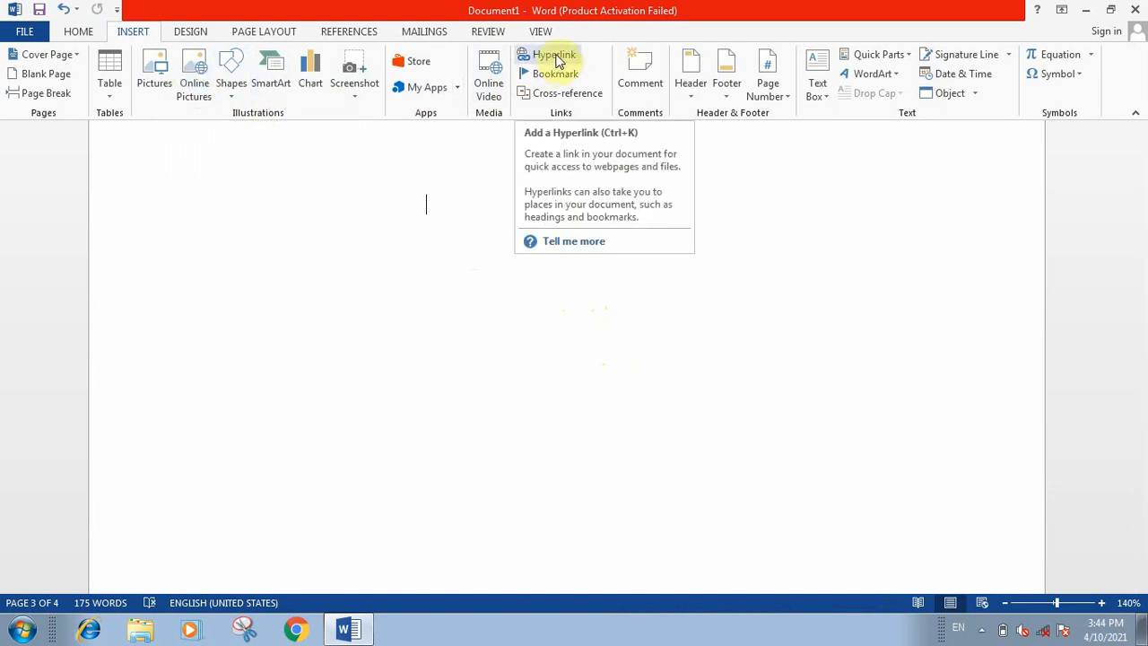
Step: Insert a hyperlink to the existing file part 5 in My Documents
click(556, 57)
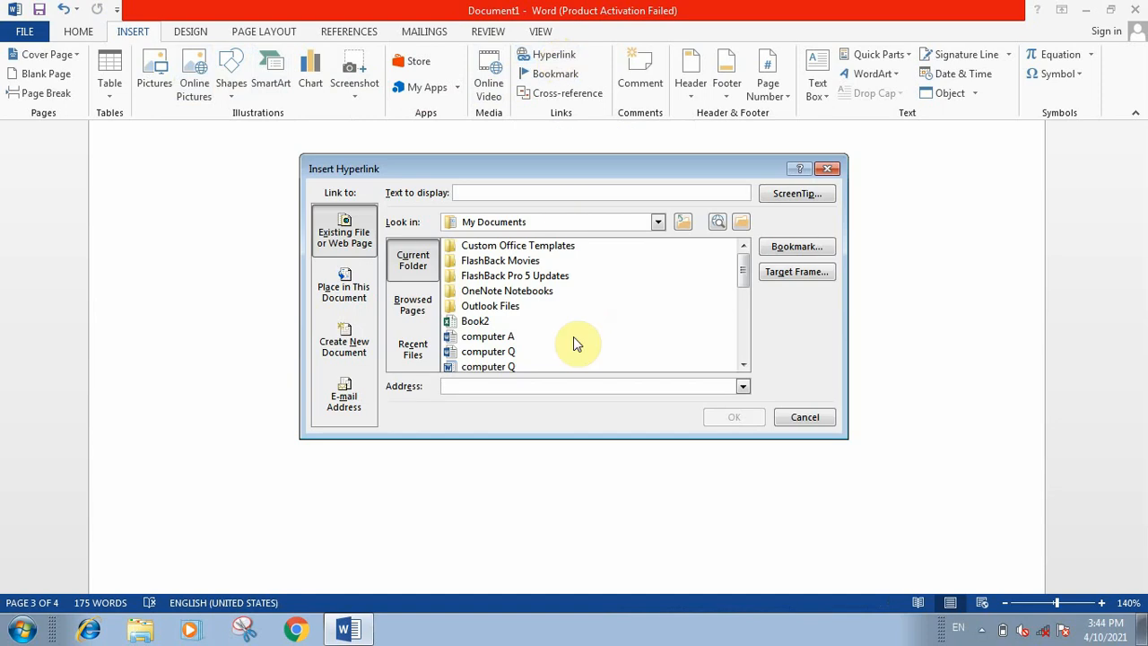
drag(744, 266, 741, 328)
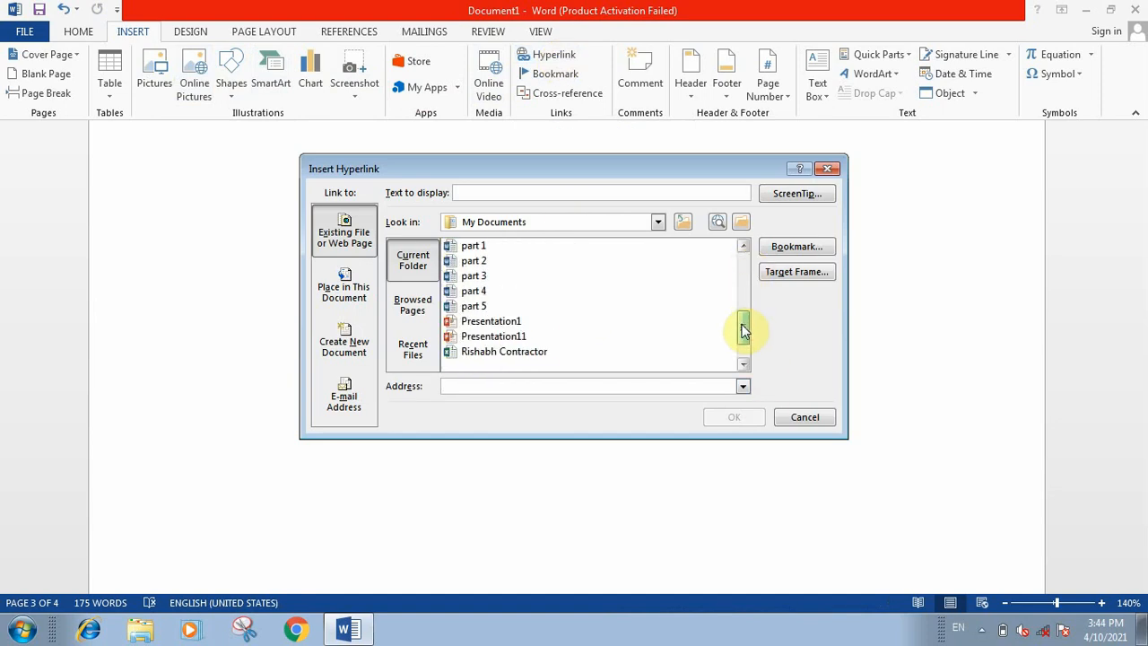
click(489, 307)
click(728, 417)
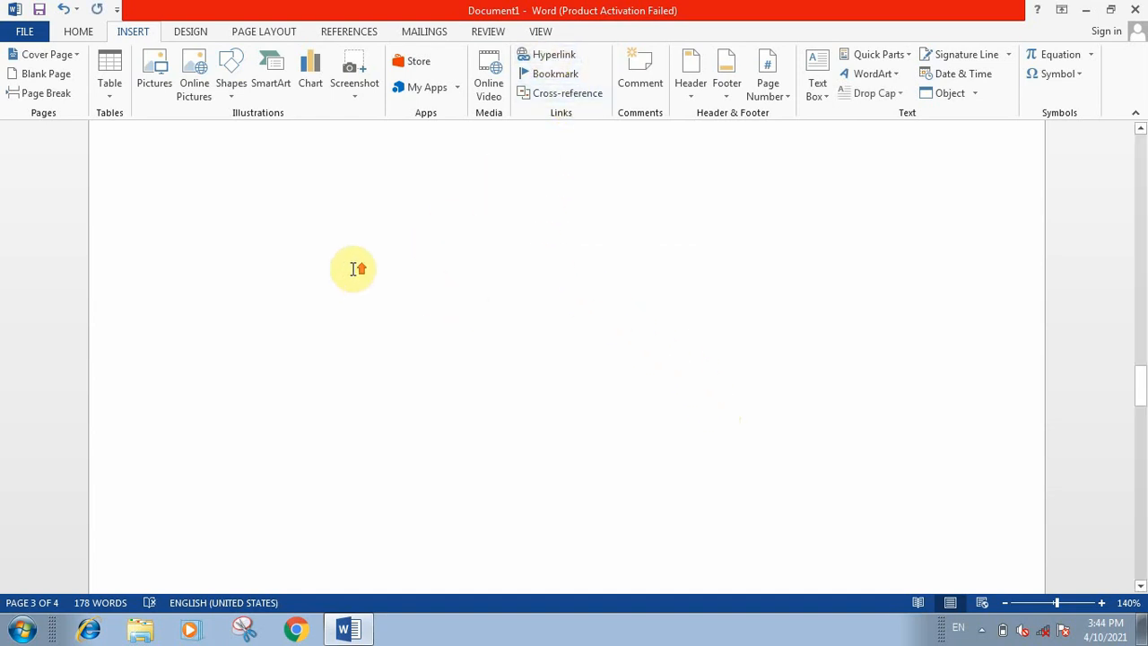
Step: Insert a hyperlink to the existing file part 1 in My Documents at the end of the last paragraph
scroll(359, 269, up, 4)
scroll(452, 283, down, 5)
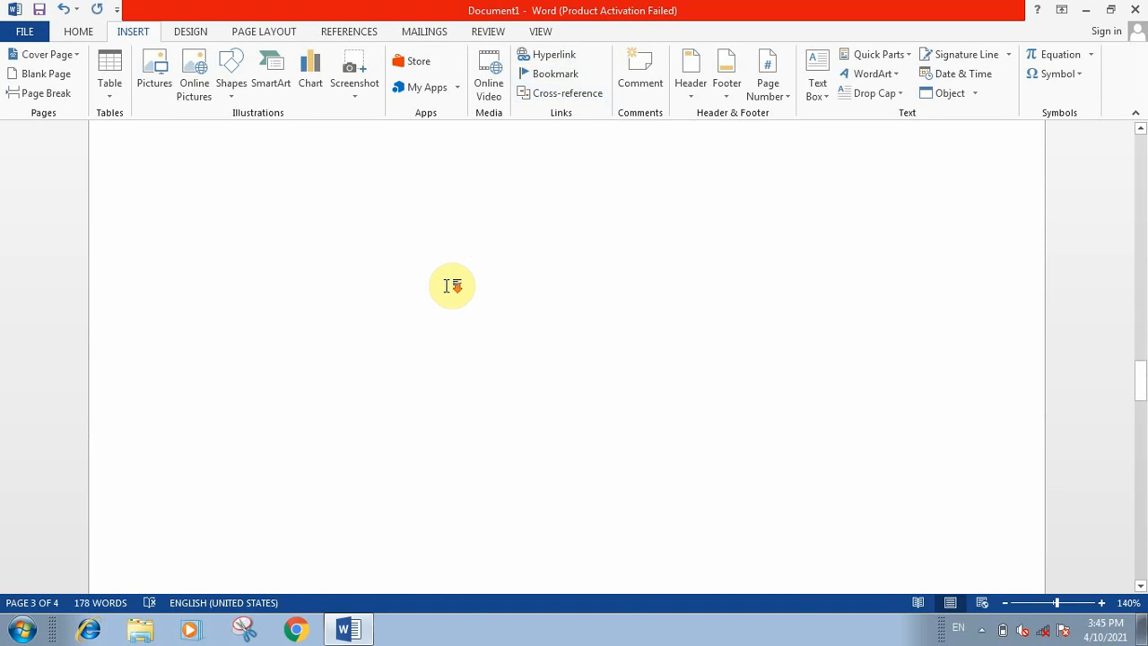
scroll(452, 285, up, 2)
scroll(452, 286, up, 6)
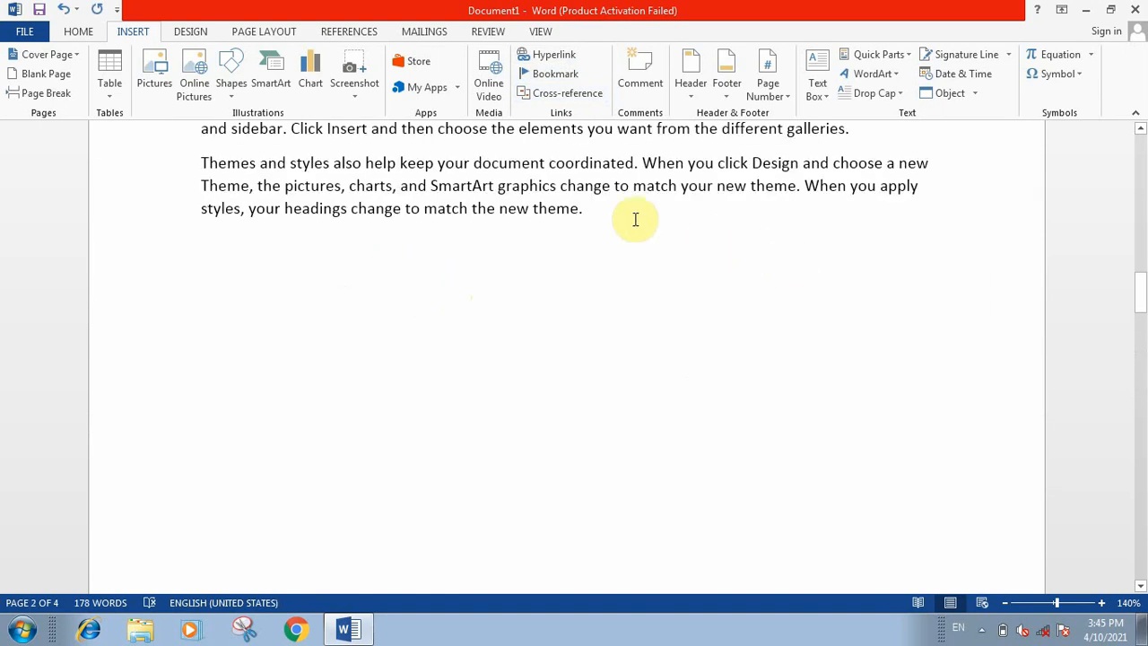
click(598, 199)
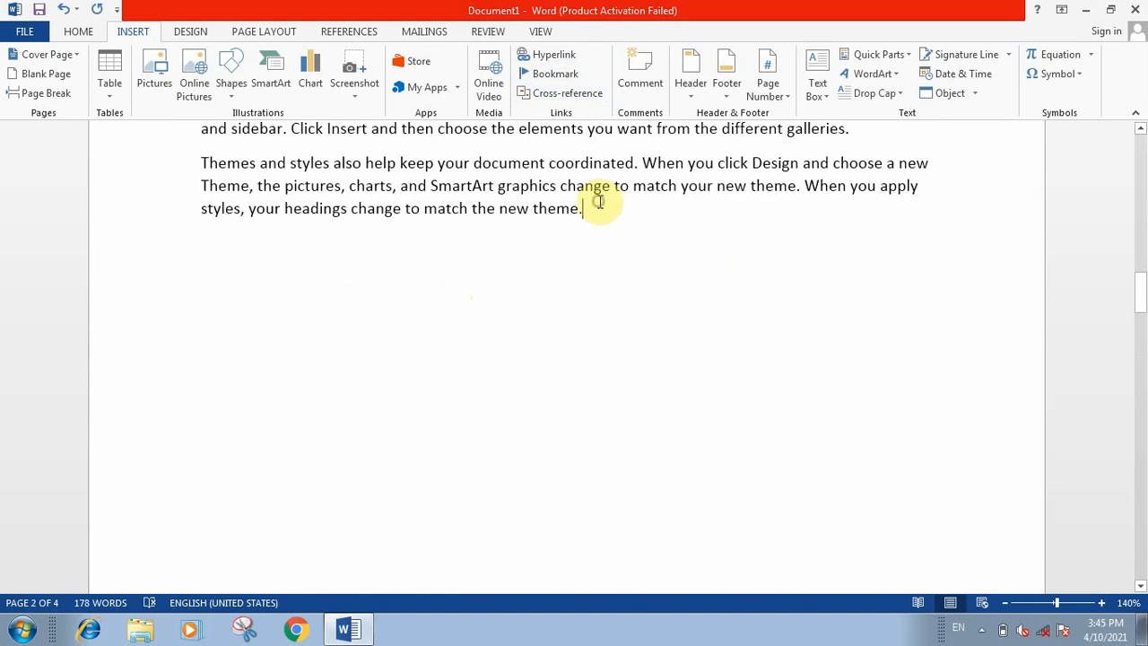
click(554, 56)
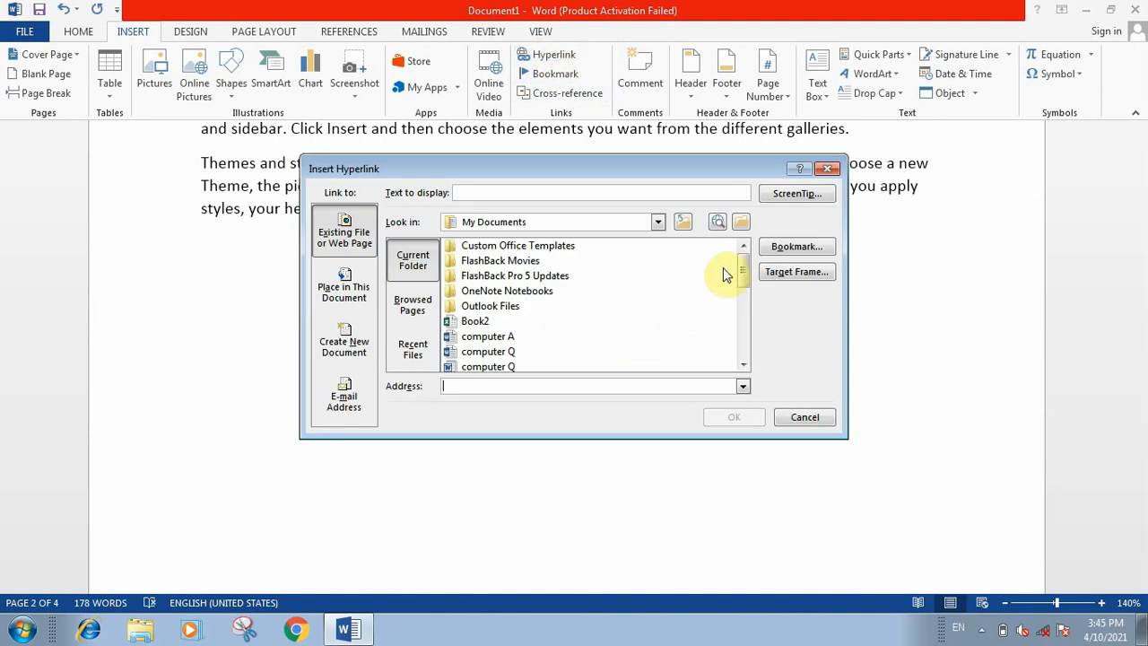
drag(742, 266, 742, 325)
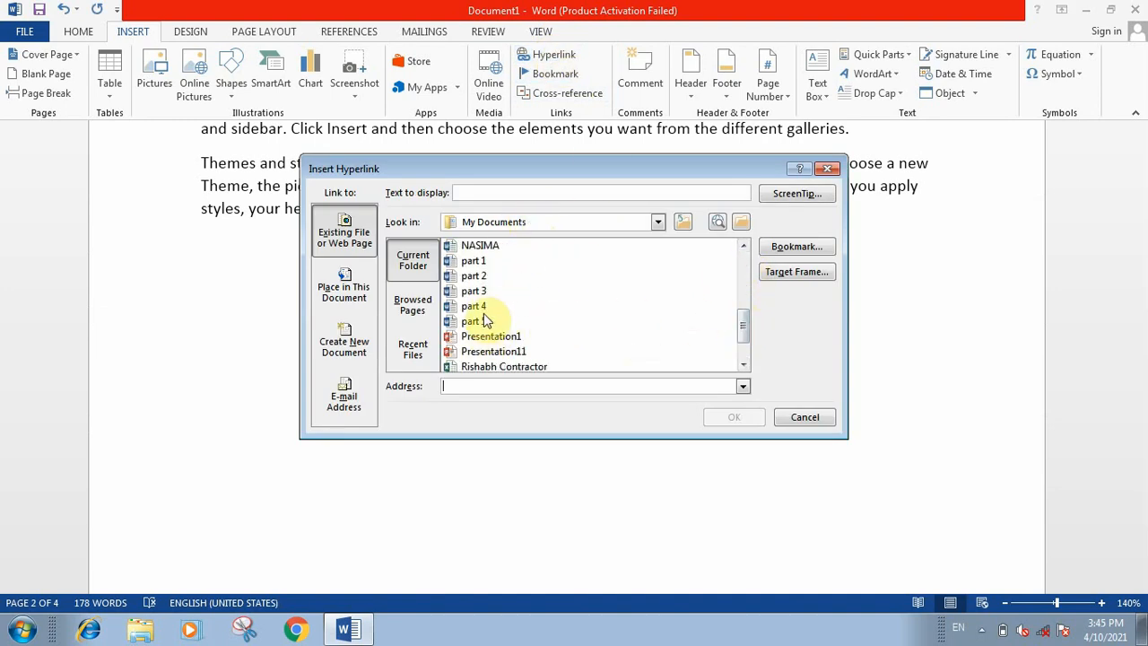
click(470, 265)
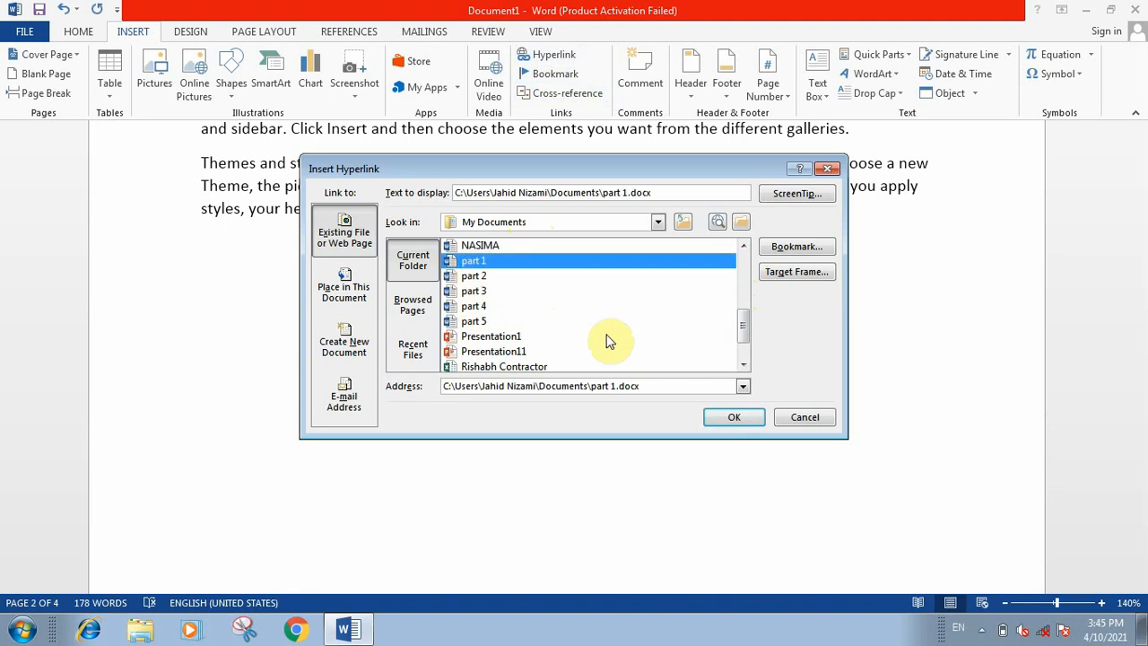
click(743, 422)
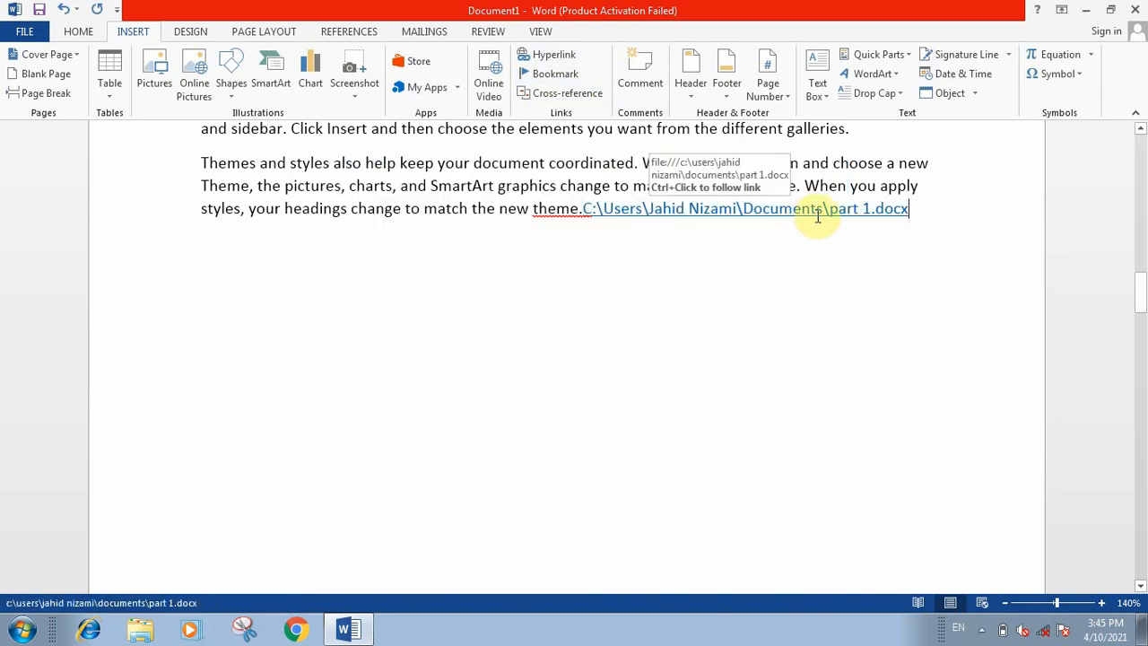
Step: Follow the part 1 hyperlink despite the security notice, skim the opened document and close it
ctrl+click(808, 215)
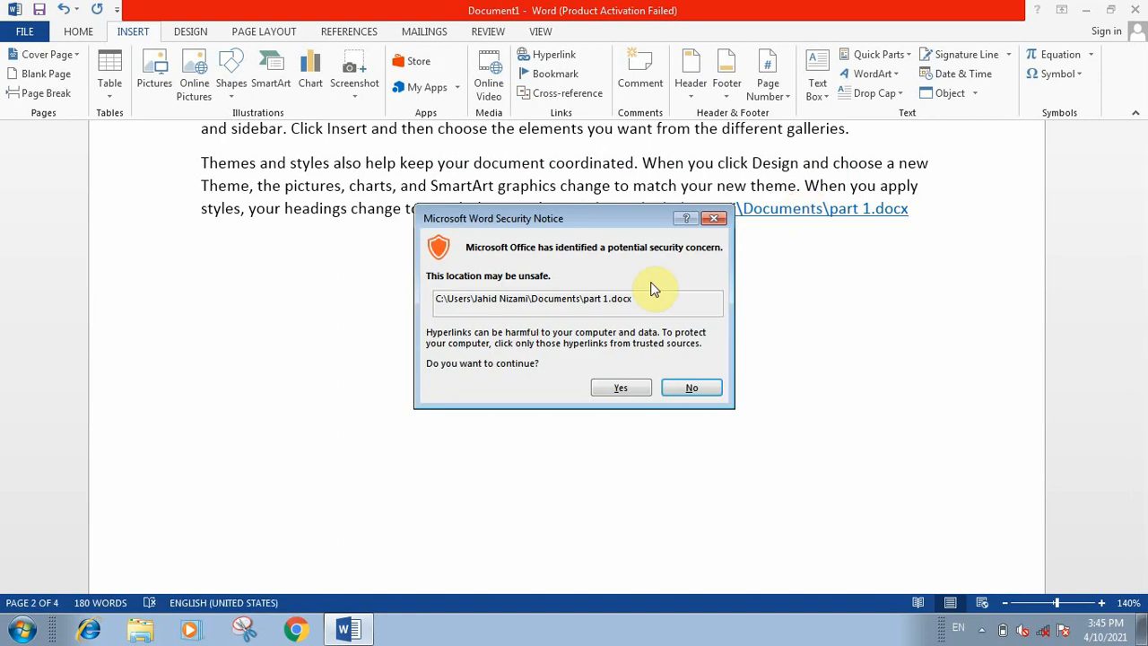
click(626, 390)
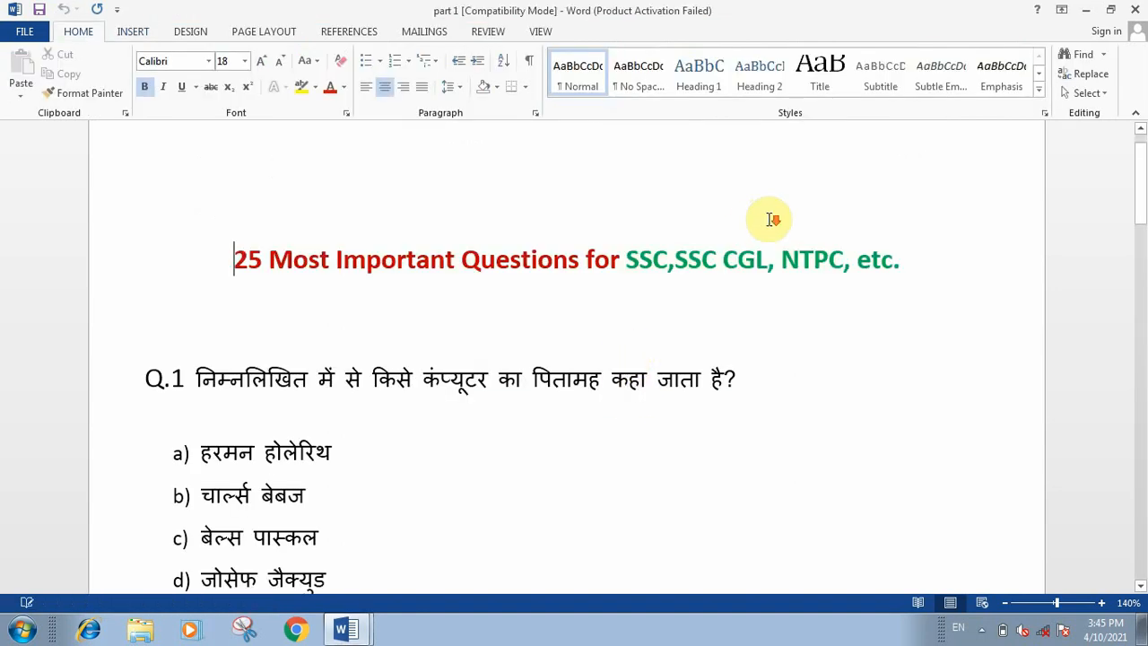
scroll(771, 220, down, 10)
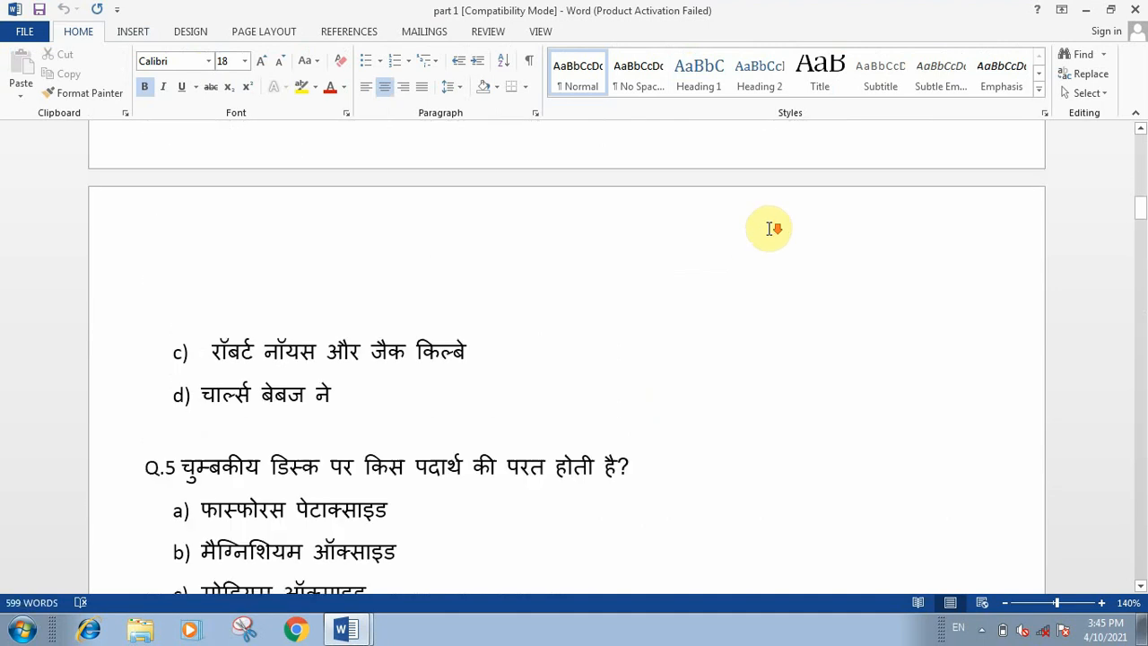
scroll(771, 229, down, 15)
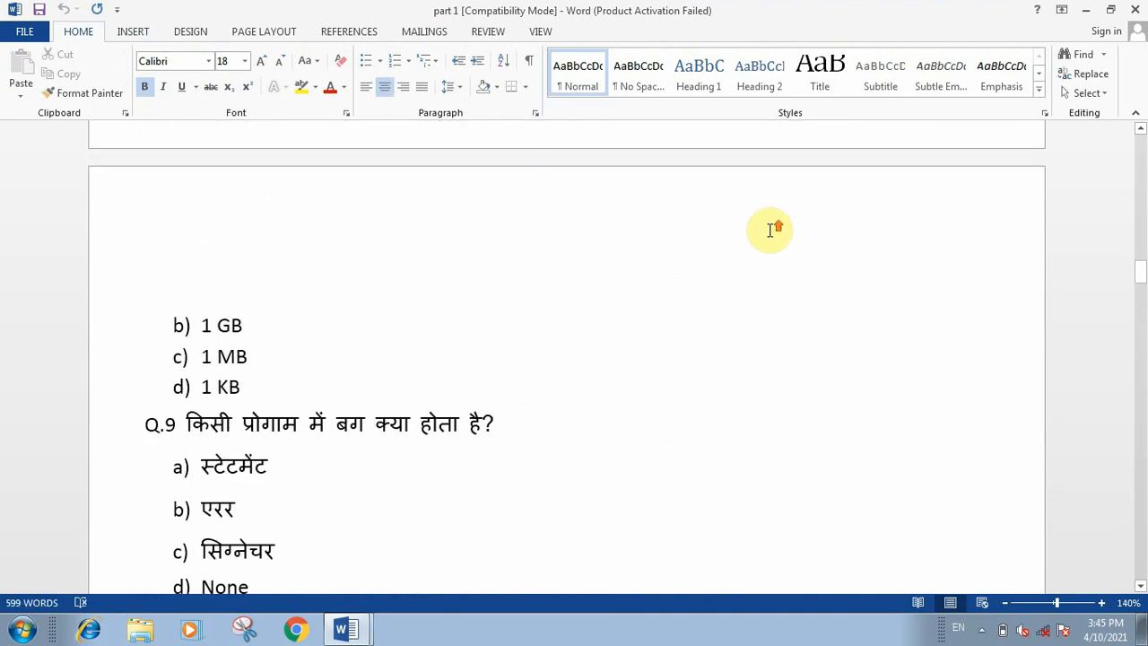
scroll(771, 229, up, 15)
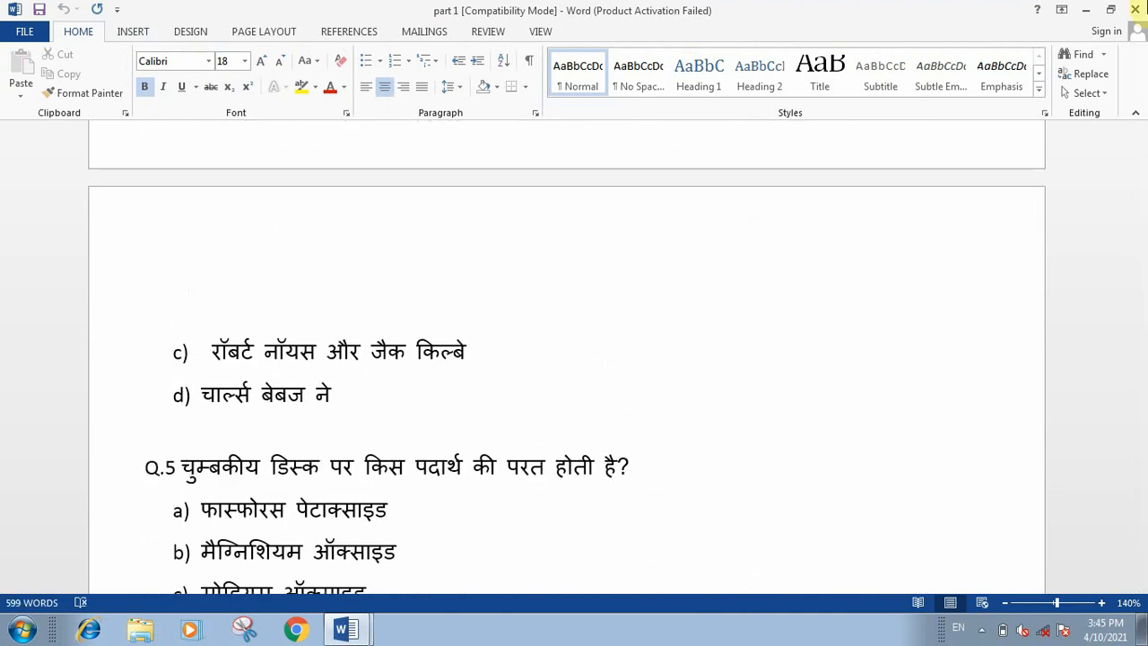
click(1135, 10)
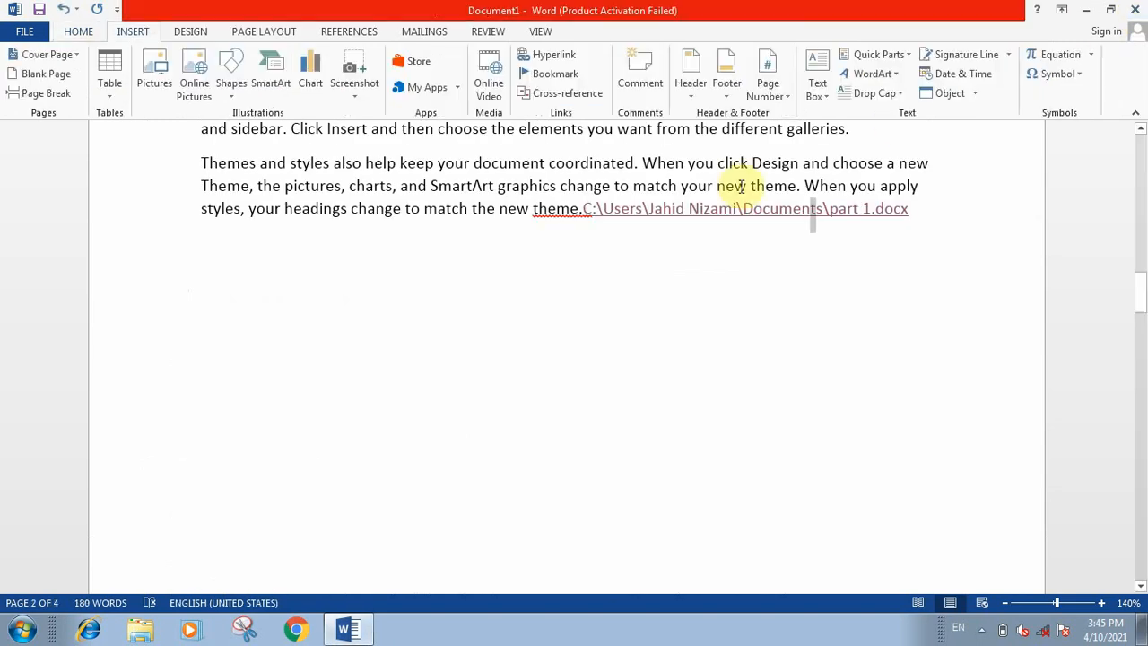
Step: Delete the part 1 hyperlink from the end of the last paragraph
drag(705, 239, 584, 209)
key(BackSpace)
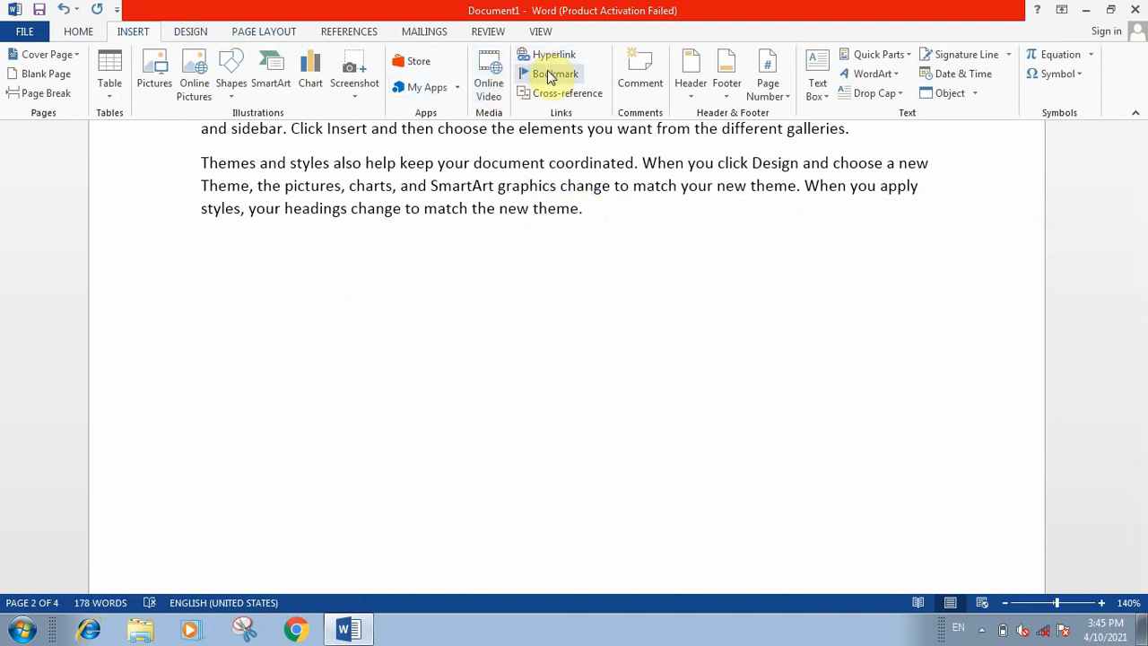
Step: Add a bookmark named v to the word "Video" at the start of the first paragraph
scroll(331, 257, up, 5)
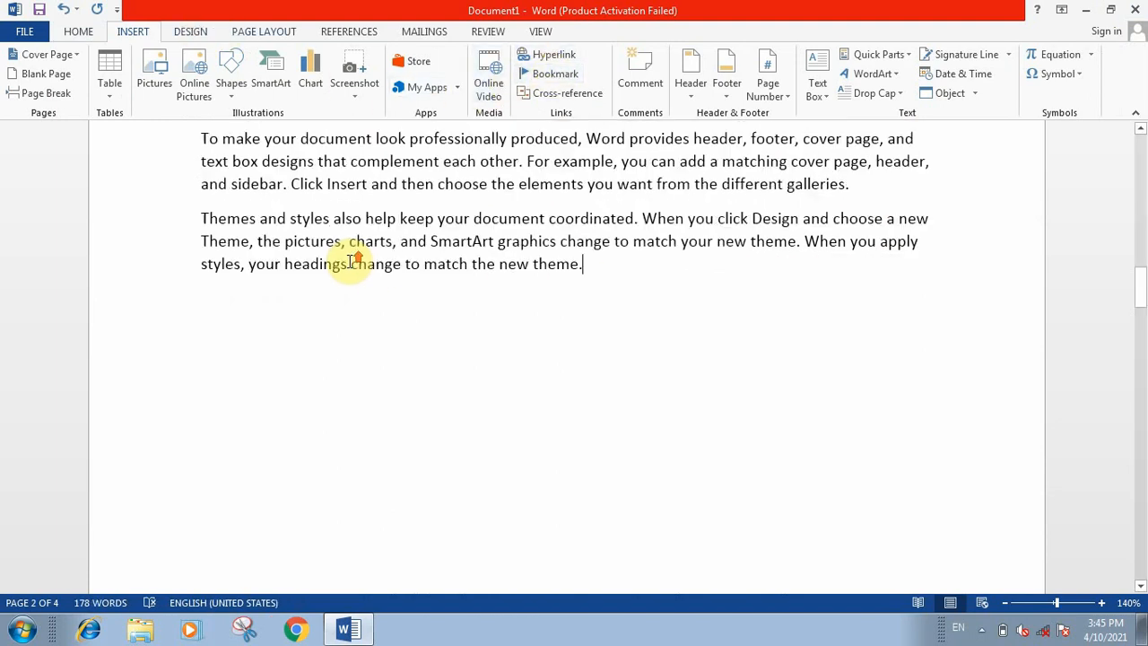
scroll(185, 351, down, 3)
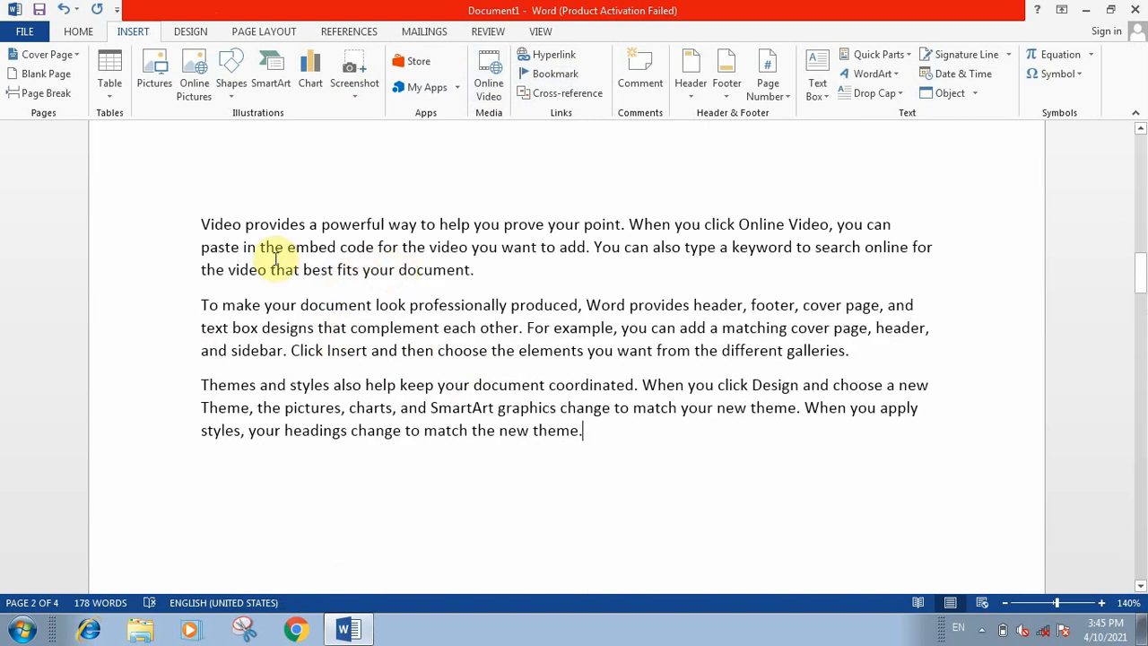
drag(198, 224, 244, 226)
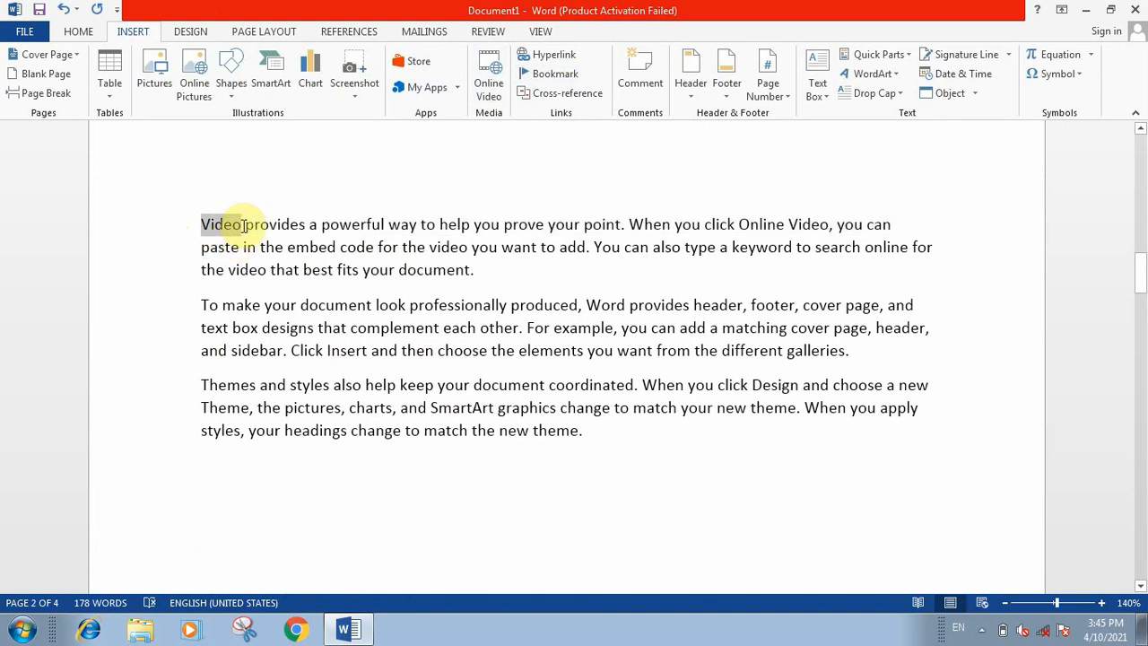
click(556, 75)
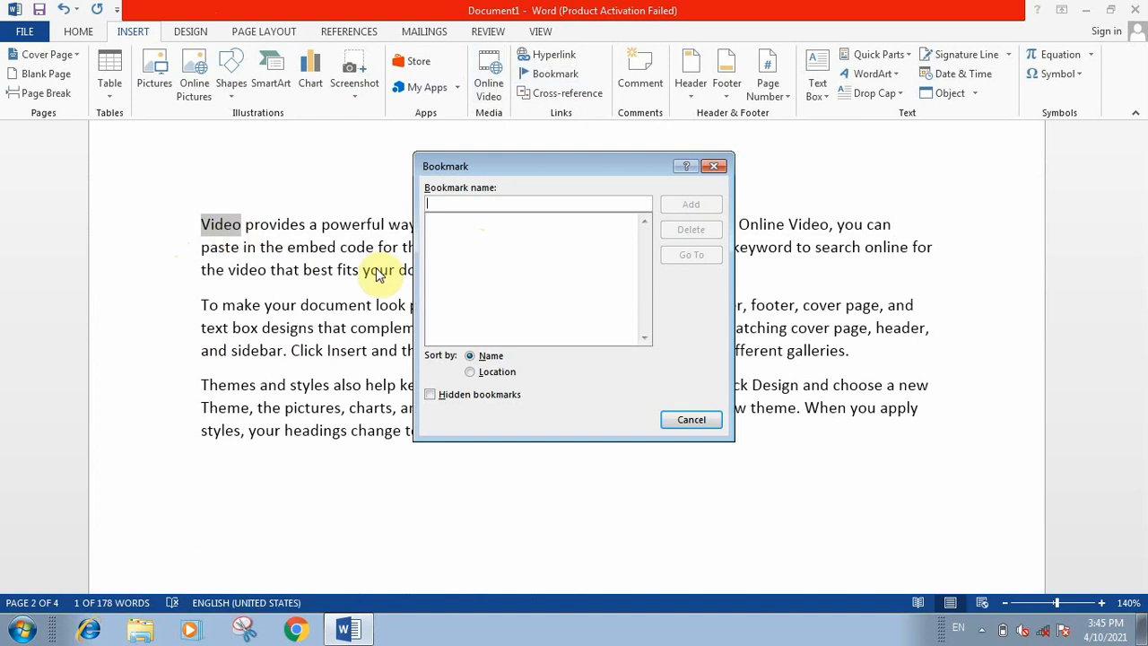
text(V)
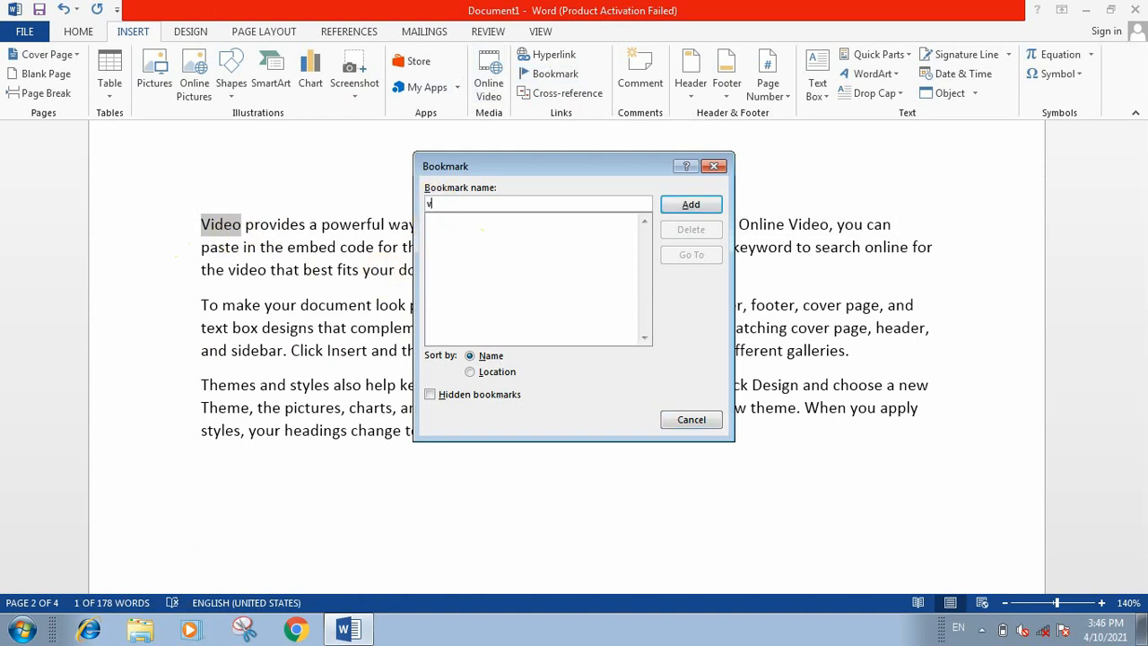
click(711, 206)
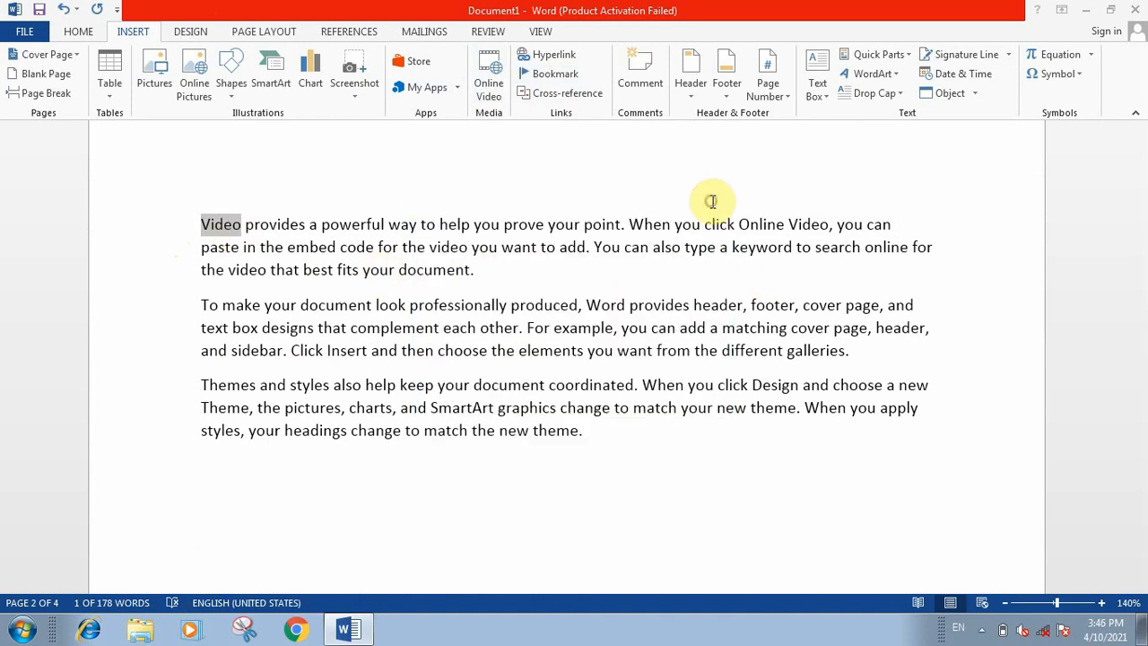
Step: Place the cursor on the empty page 3, go to bookmark v from there and close the Bookmark dialog
scroll(696, 372, down, 6)
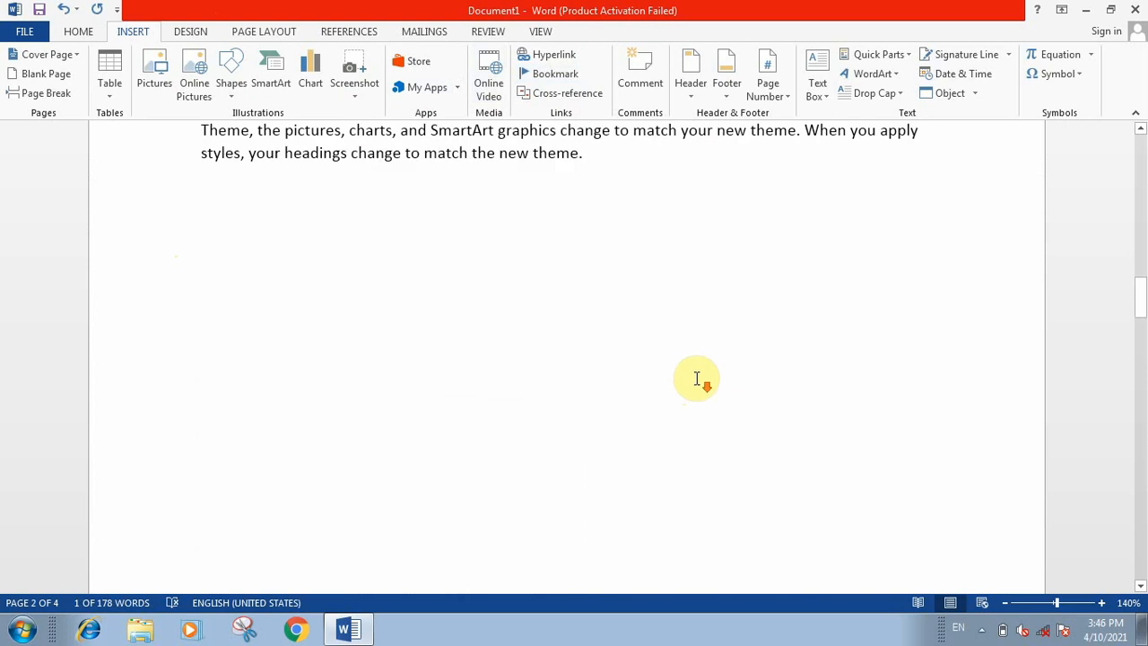
scroll(696, 366, down, 5)
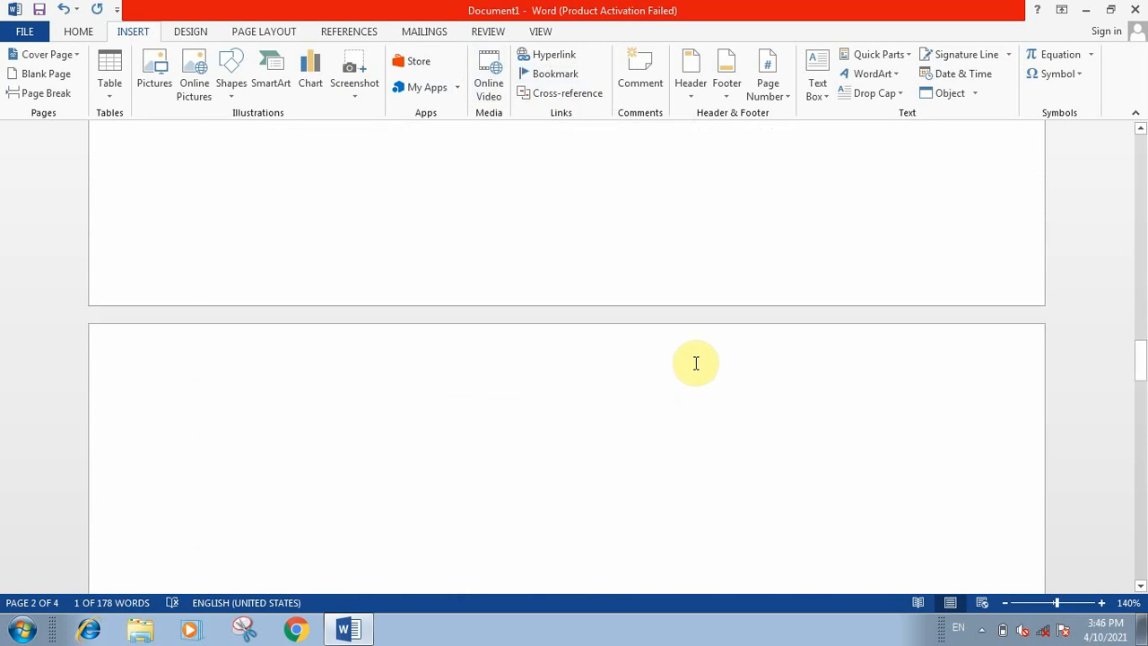
click(595, 287)
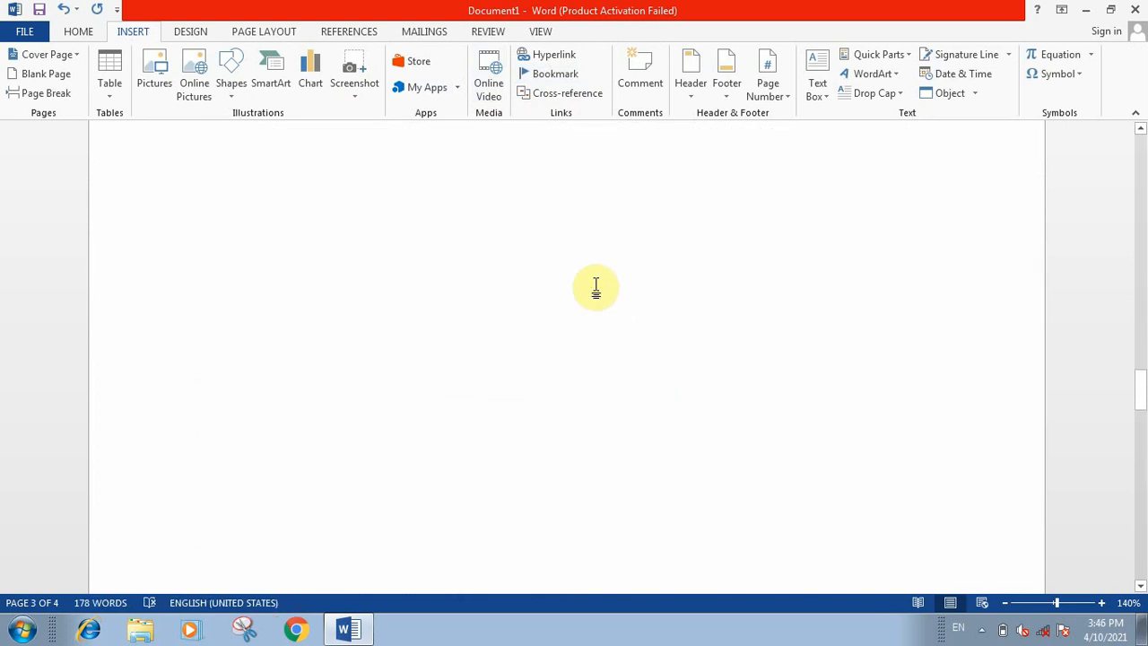
click(555, 75)
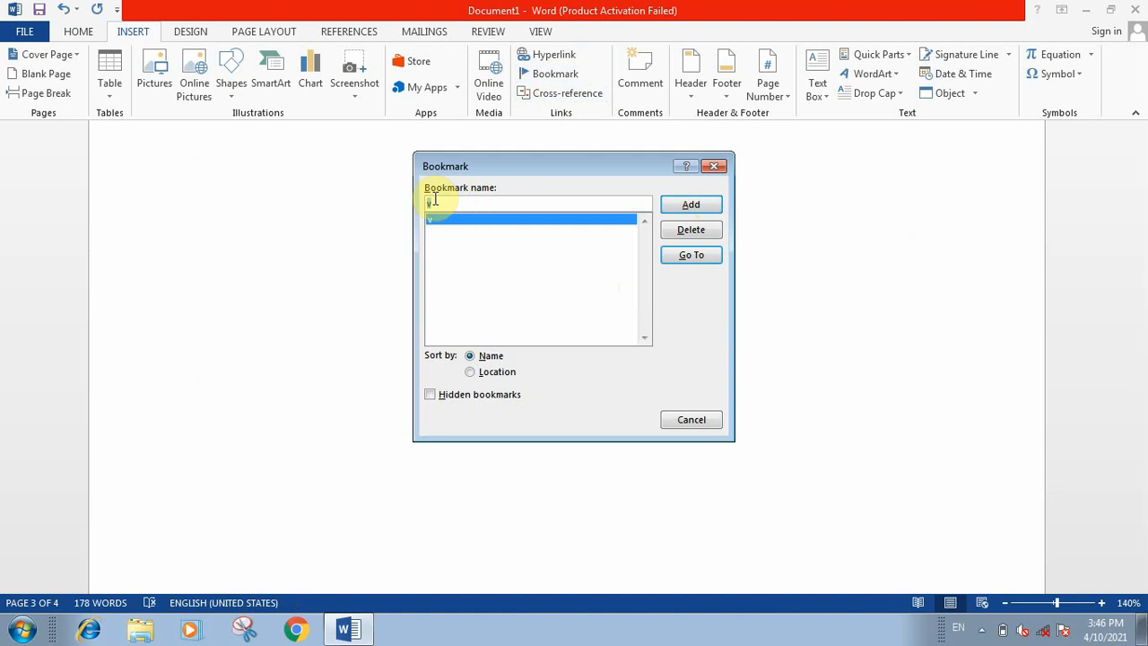
click(690, 256)
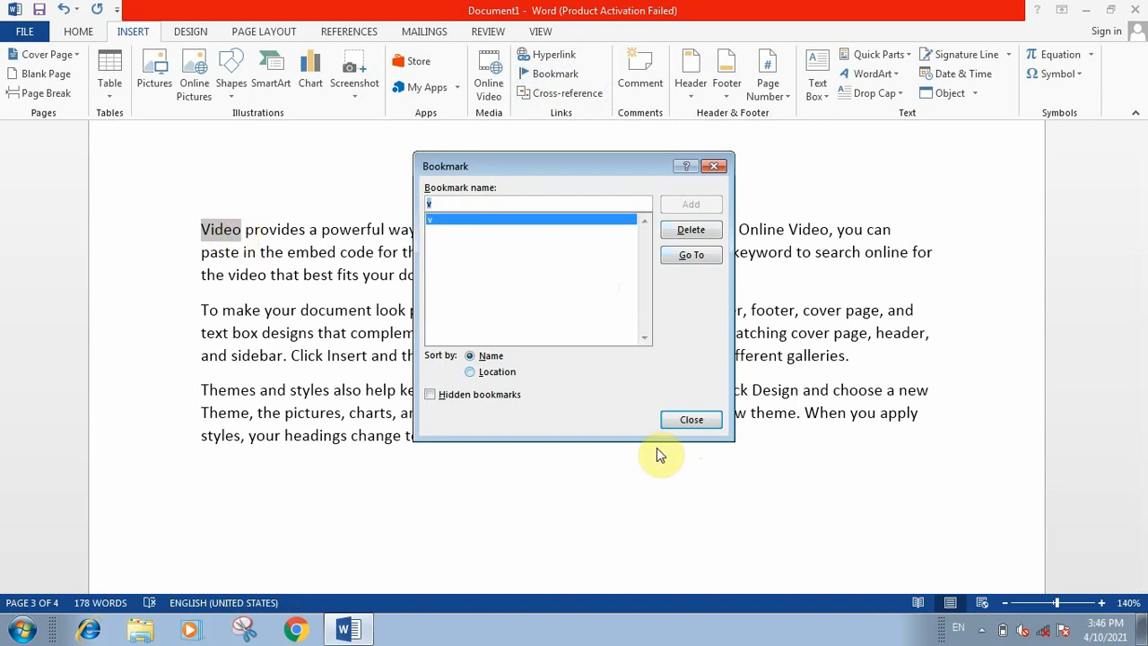
click(672, 418)
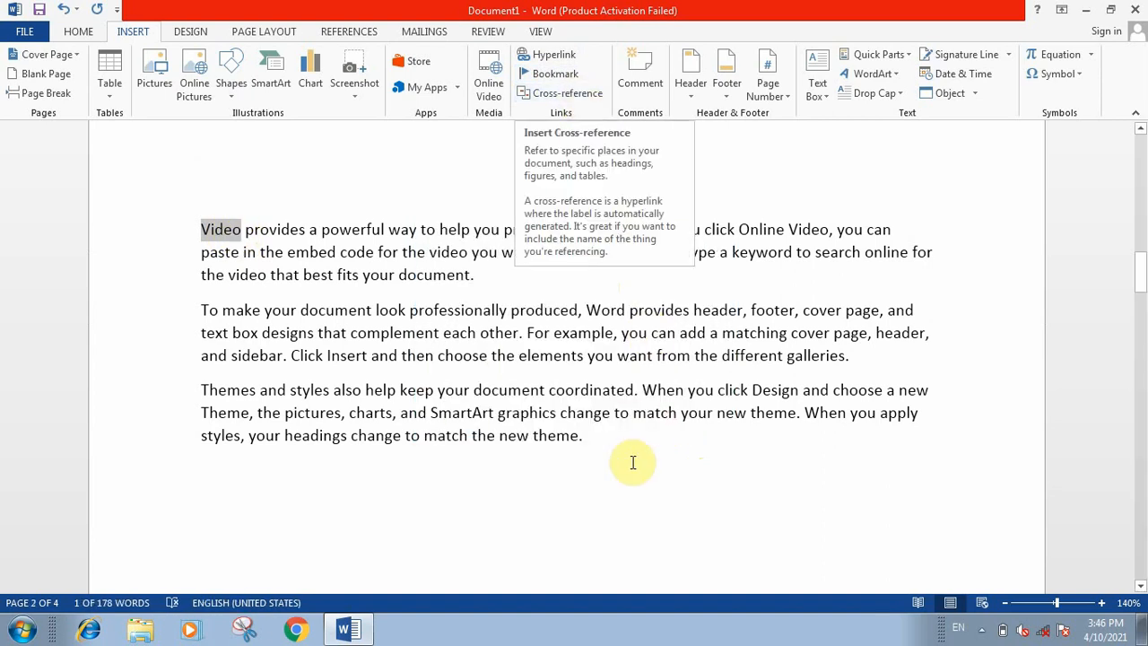
Step: Insert a hyperlinked cross-reference to the text of bookmark v four times after the last paragraph and close the dialog
click(594, 449)
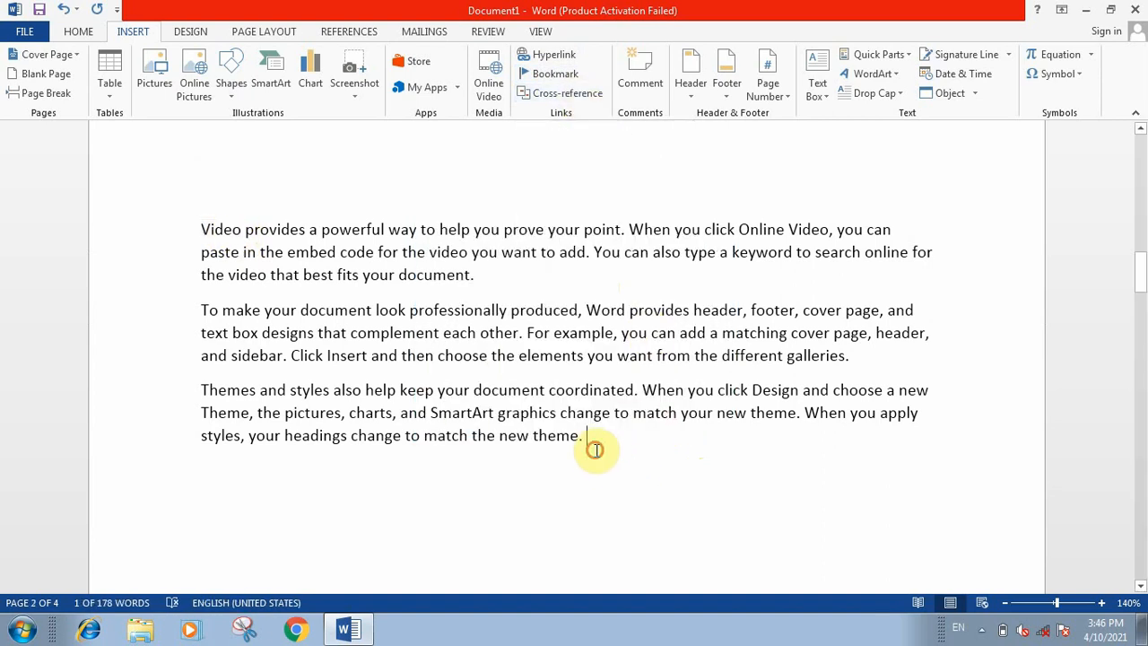
click(547, 93)
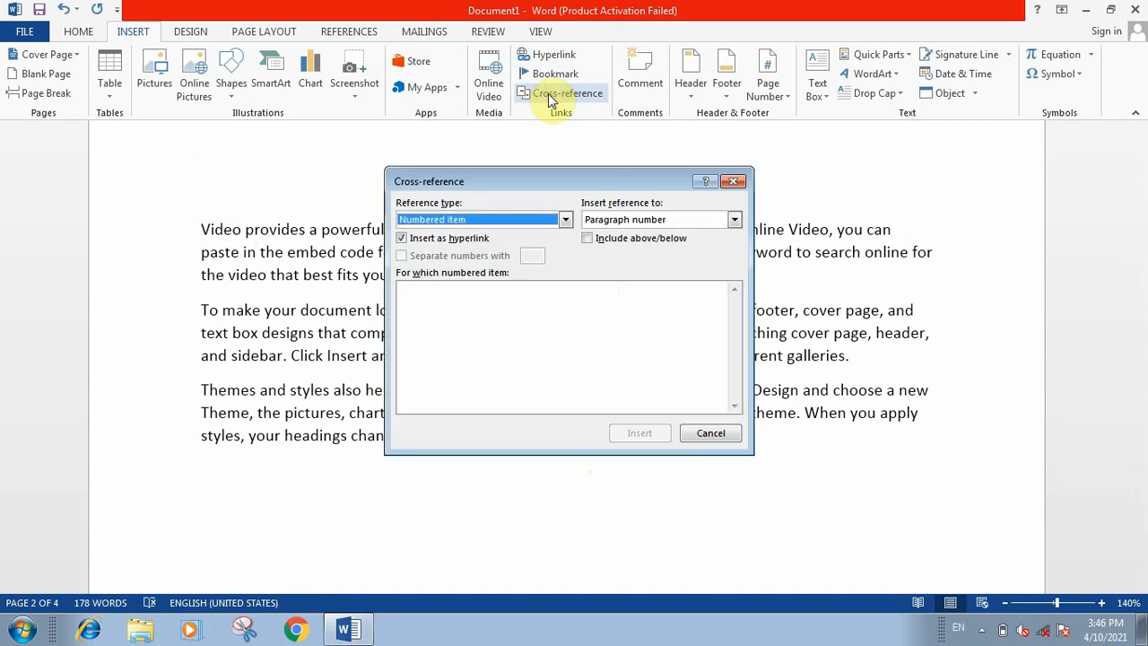
click(566, 219)
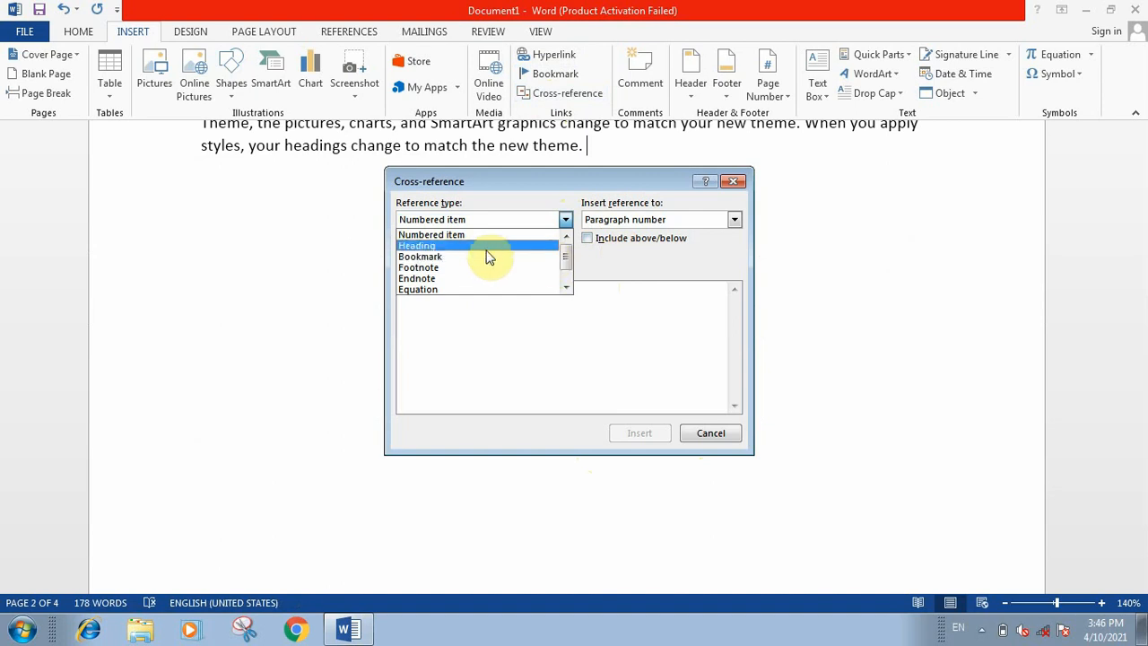
mouse_move(570, 260)
mouse_down()
mouse_move(571, 287)
mouse_move(564, 258)
mouse_up()
click(430, 256)
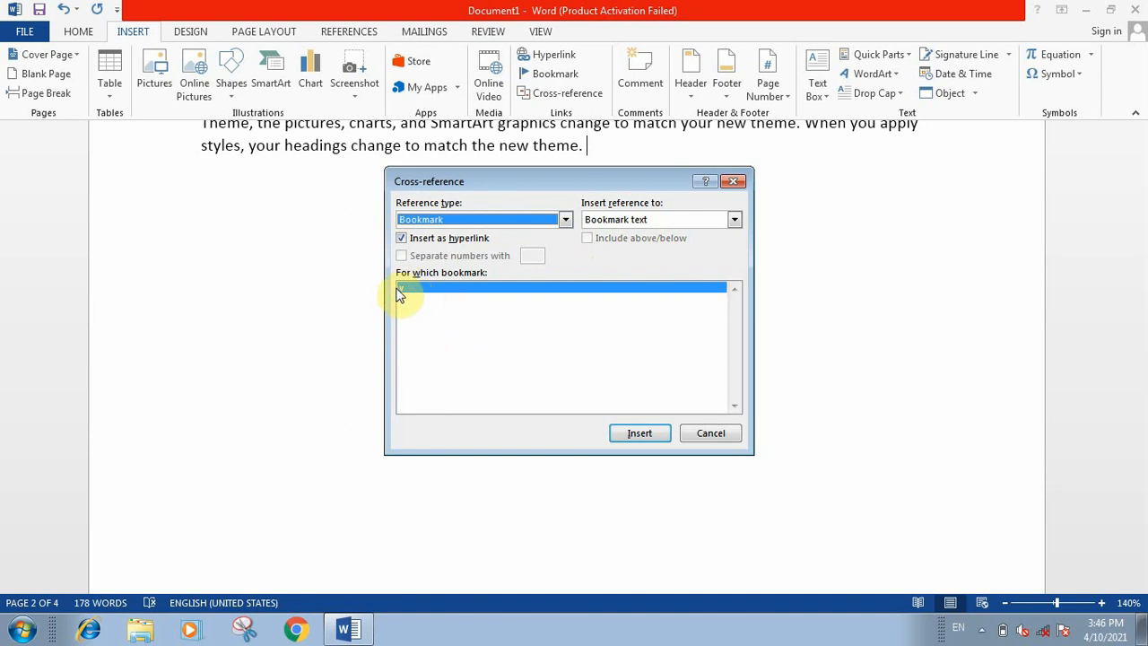
click(640, 433)
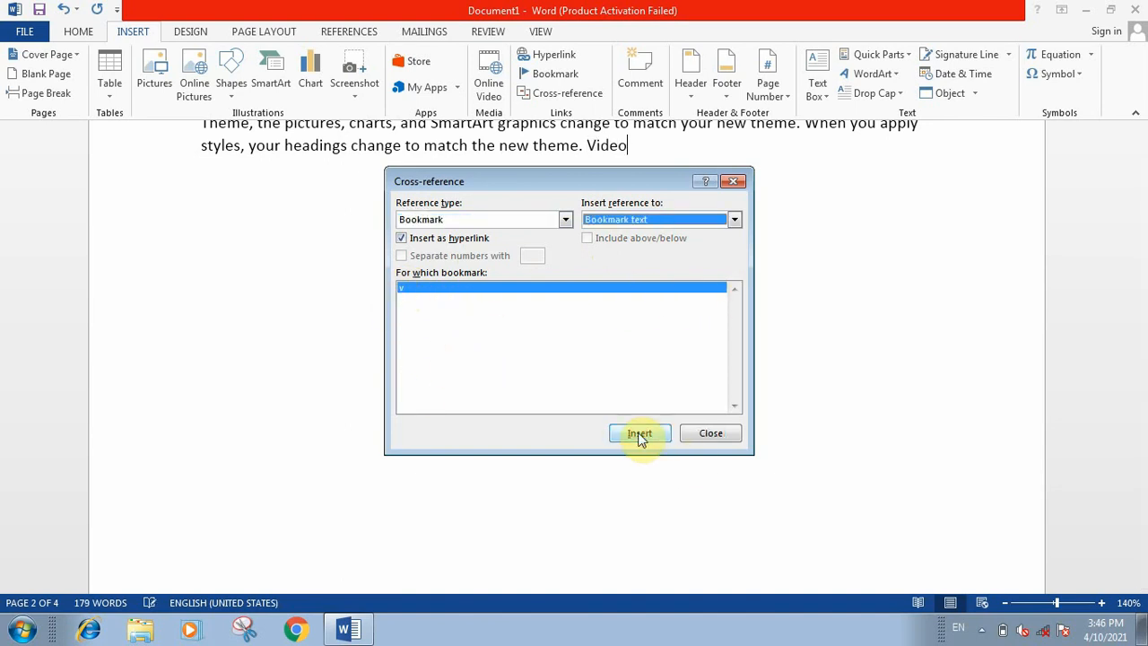
click(639, 433)
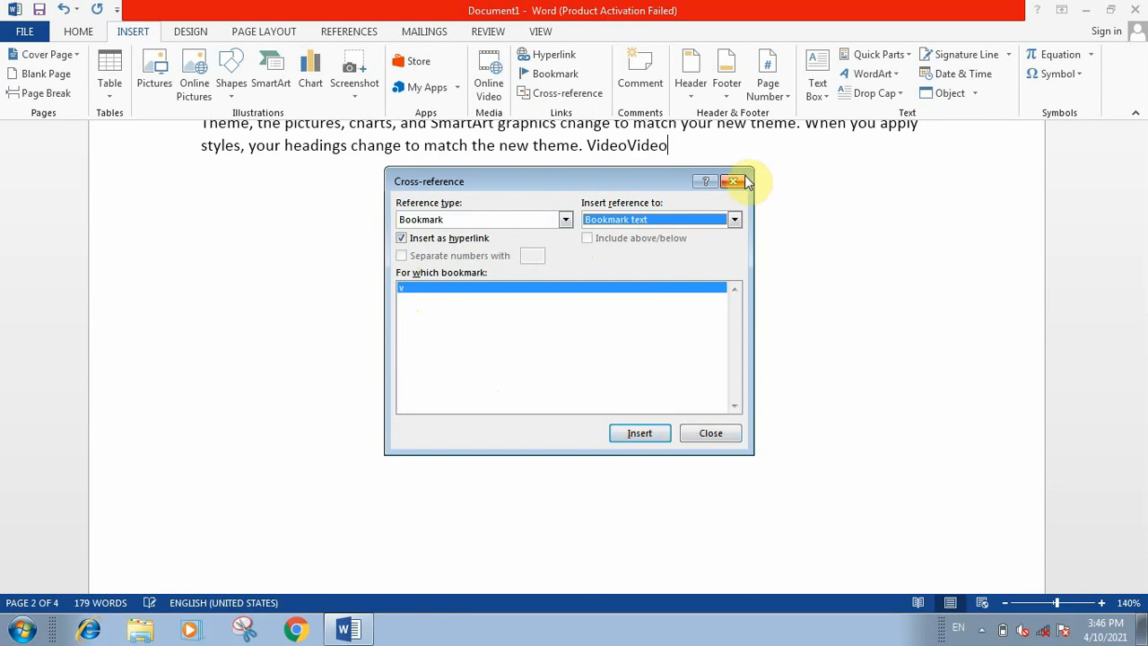
click(639, 433)
click(639, 433)
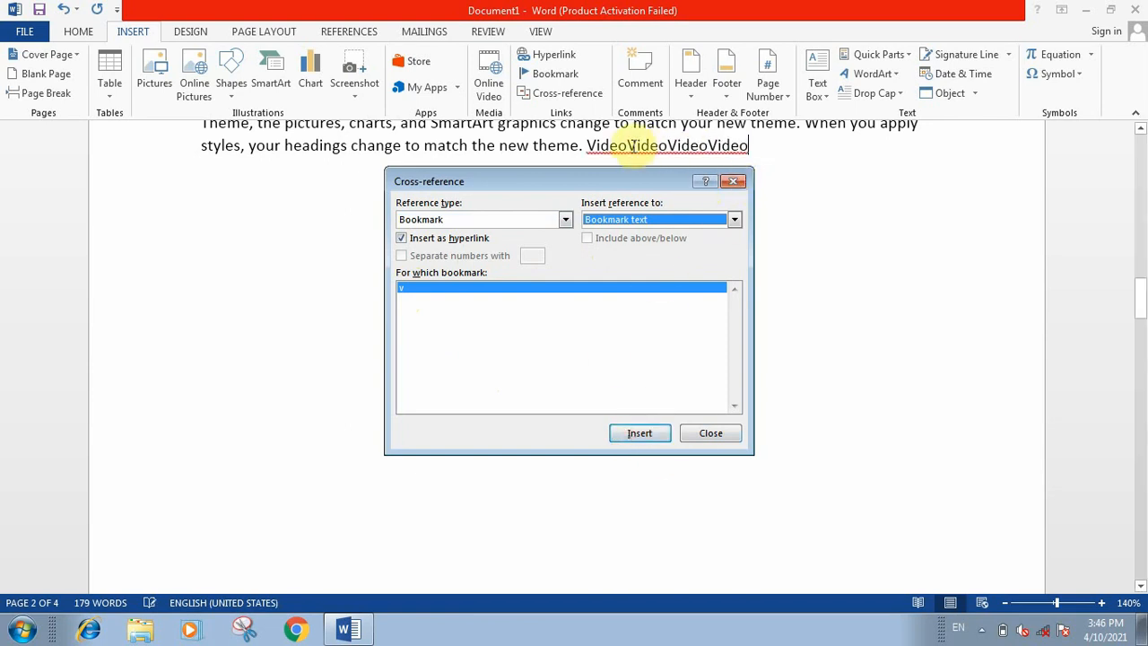
click(732, 181)
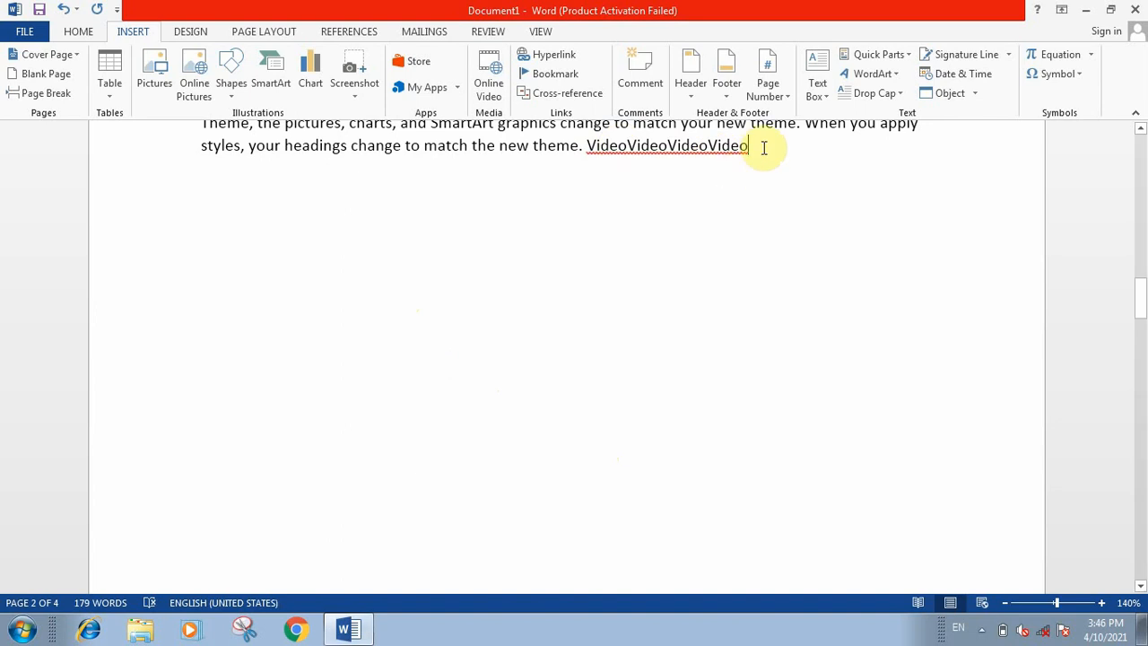
Step: Delete three of the four "Video" cross-references after the last paragraph
key(BackSpace)
key(BackSpace)
key(BackSpace)
key(BackSpace)
key(BackSpace)
key(BackSpace)
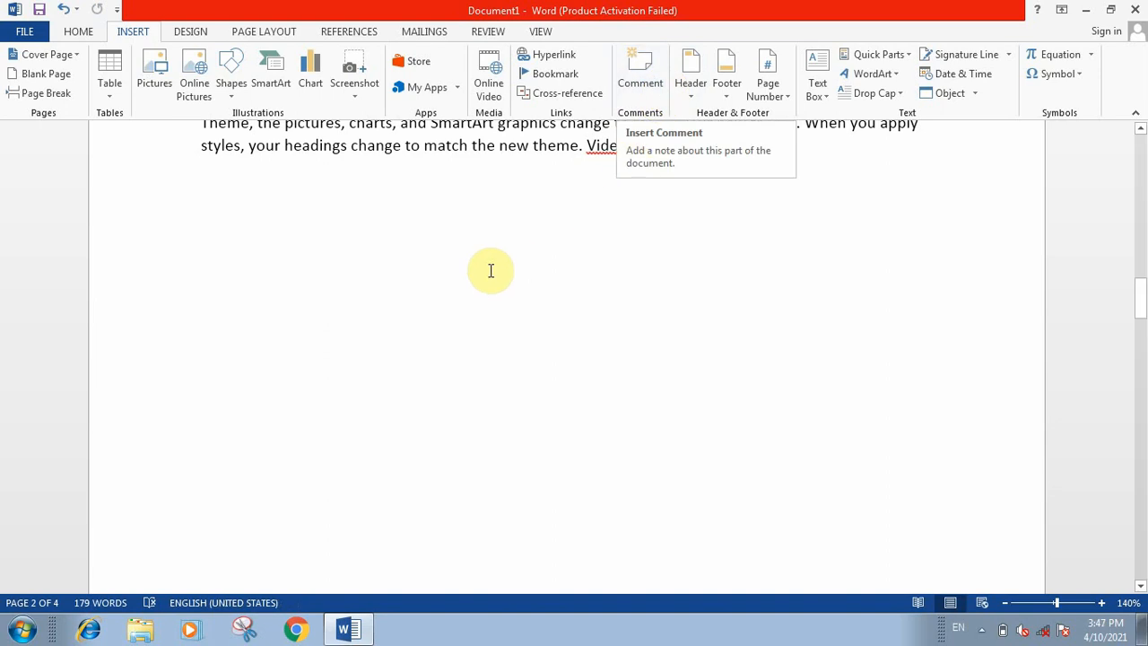
Step: Add a comment reading "Hii" to the word "Video" at the start of the first paragraph
scroll(487, 269, up, 3)
drag(203, 157, 238, 164)
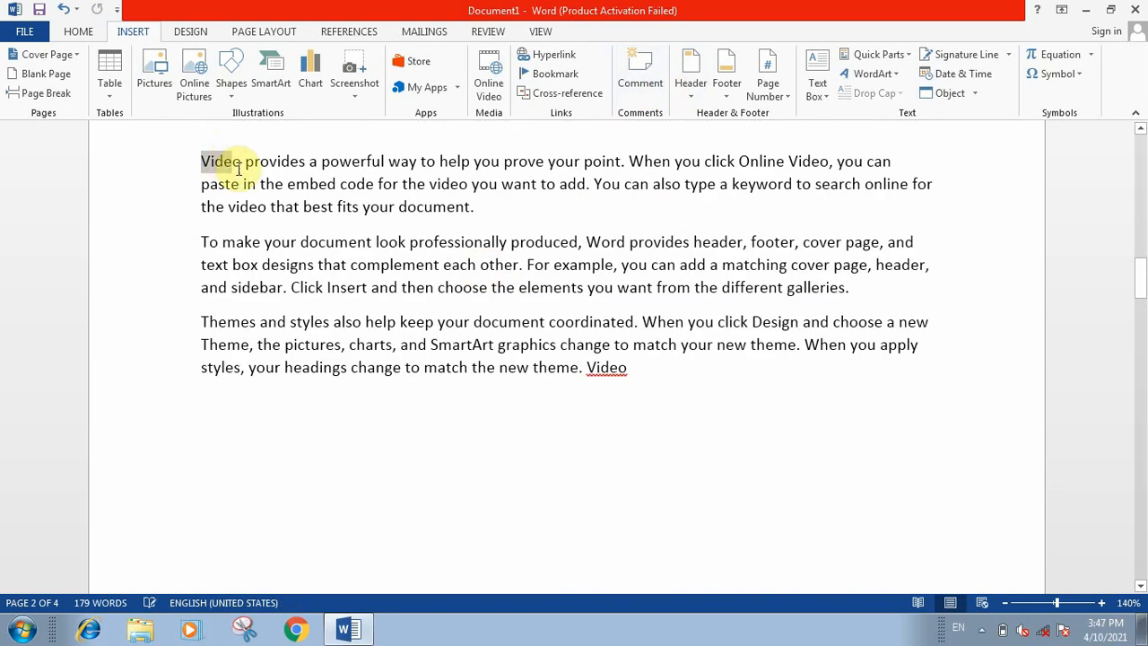
click(644, 90)
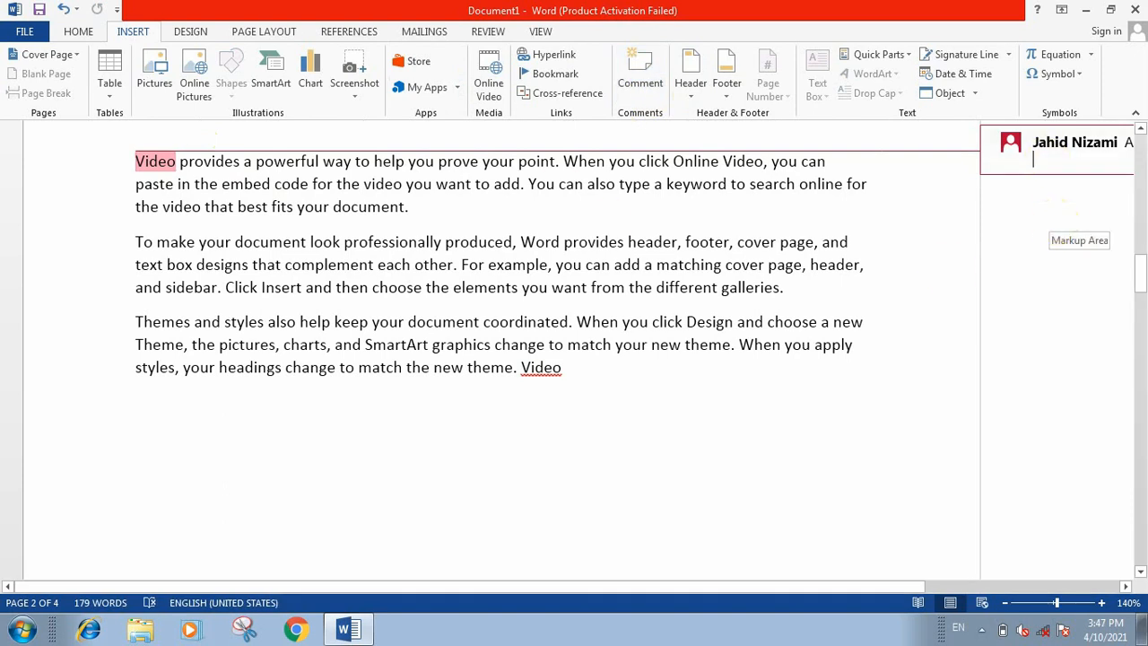
text(hi)
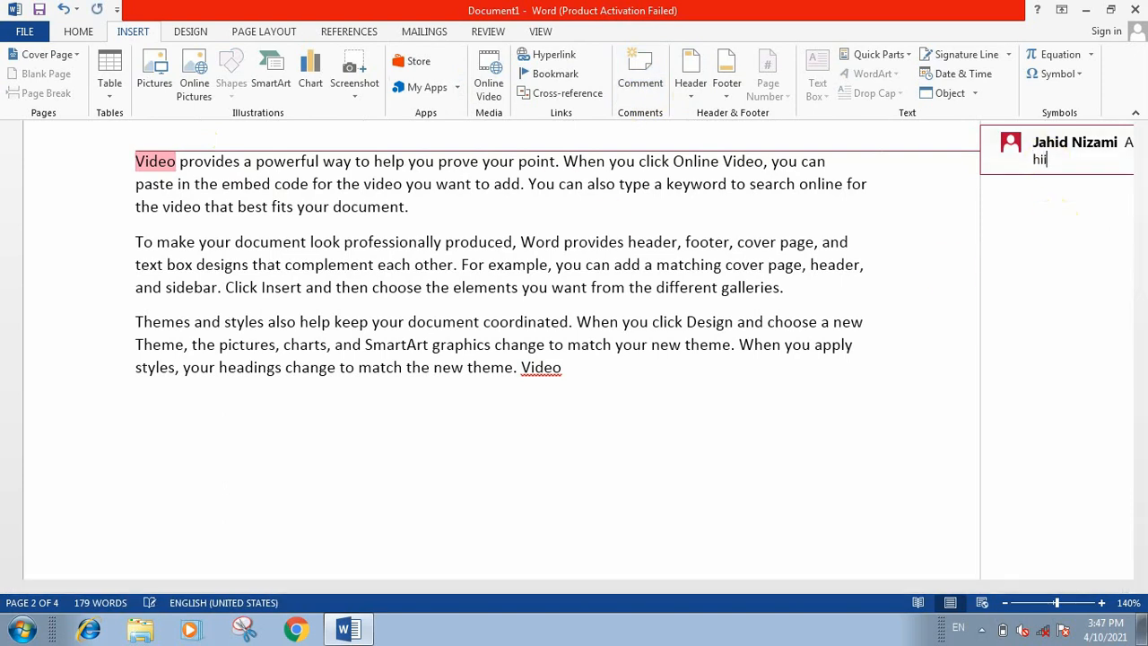
text(i)
key(Return)
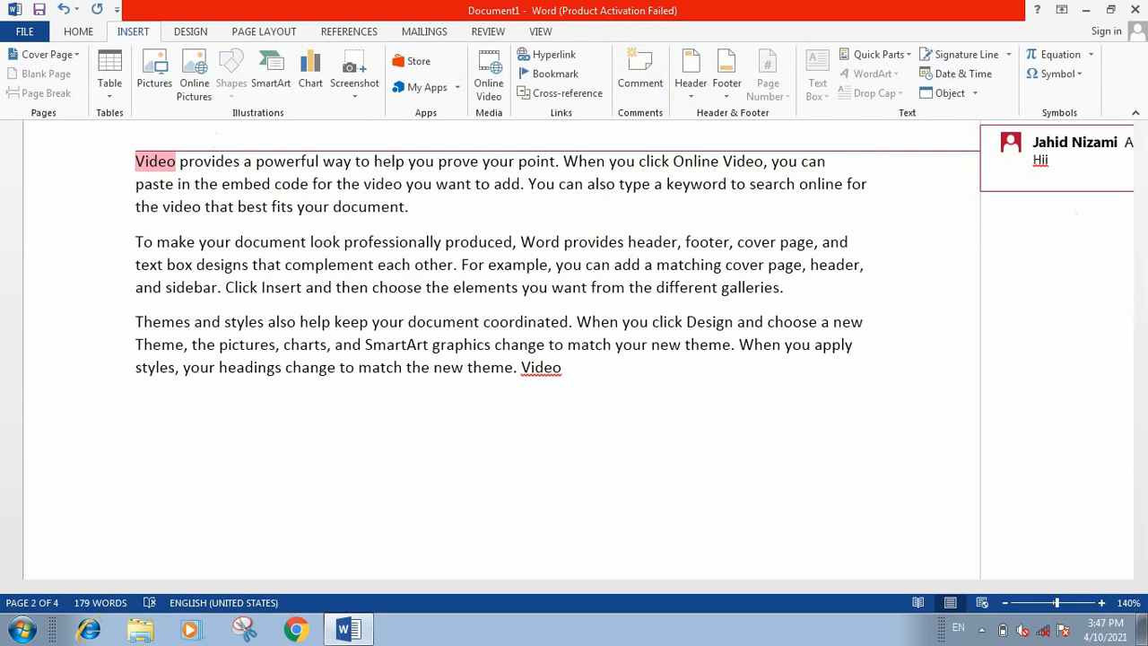
click(945, 246)
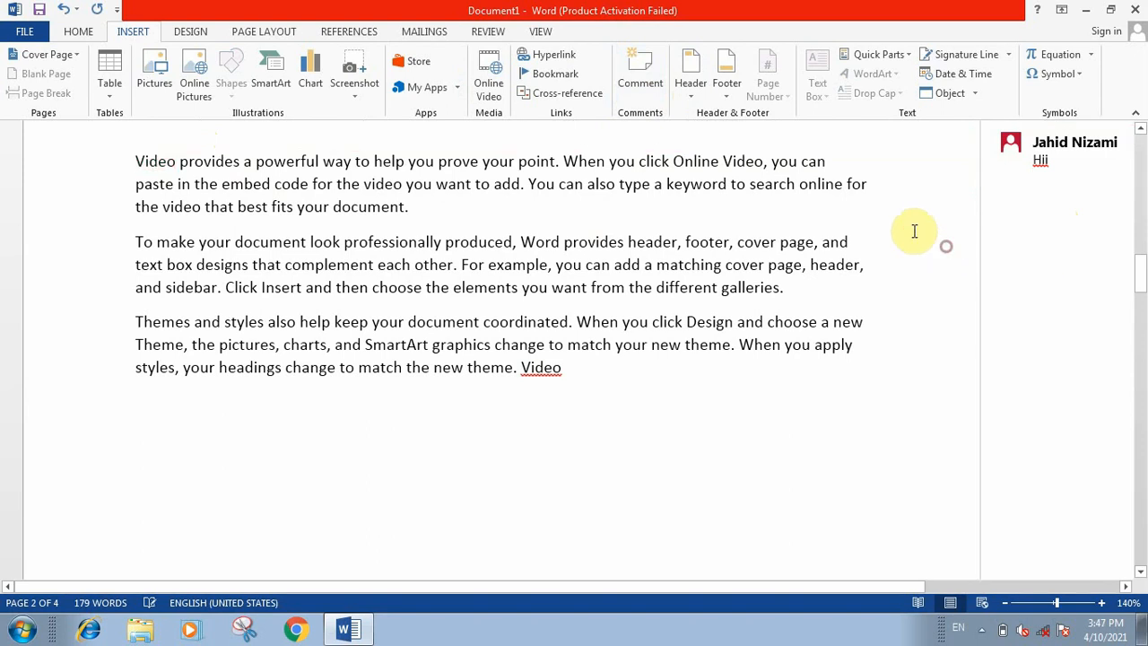
click(140, 164)
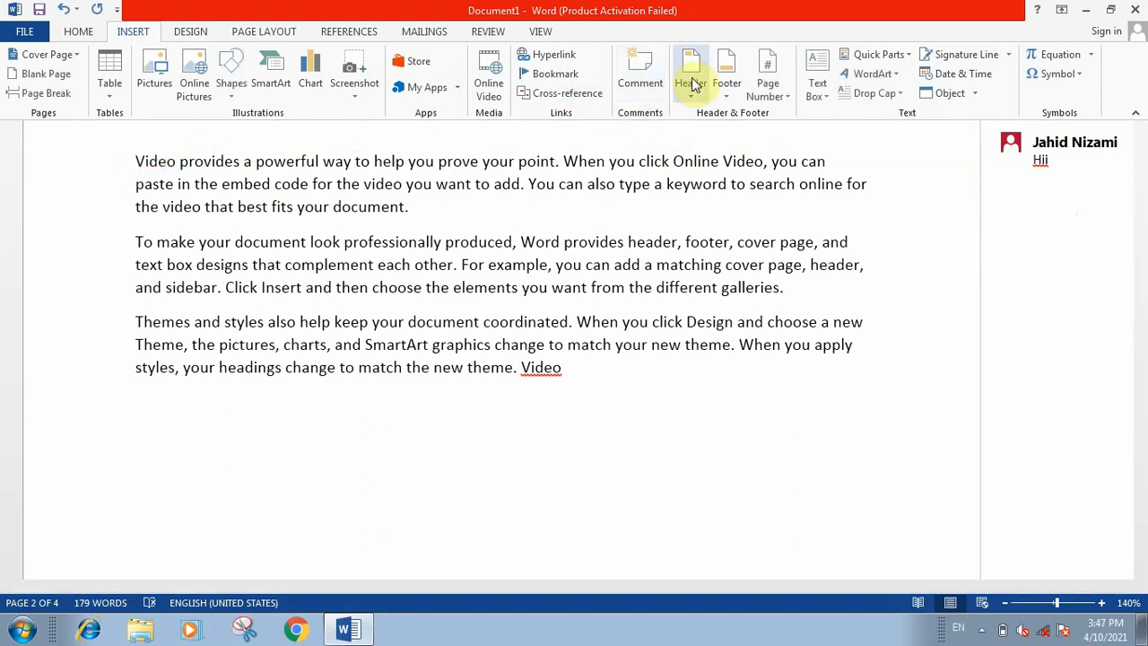
drag(358, 206, 392, 295)
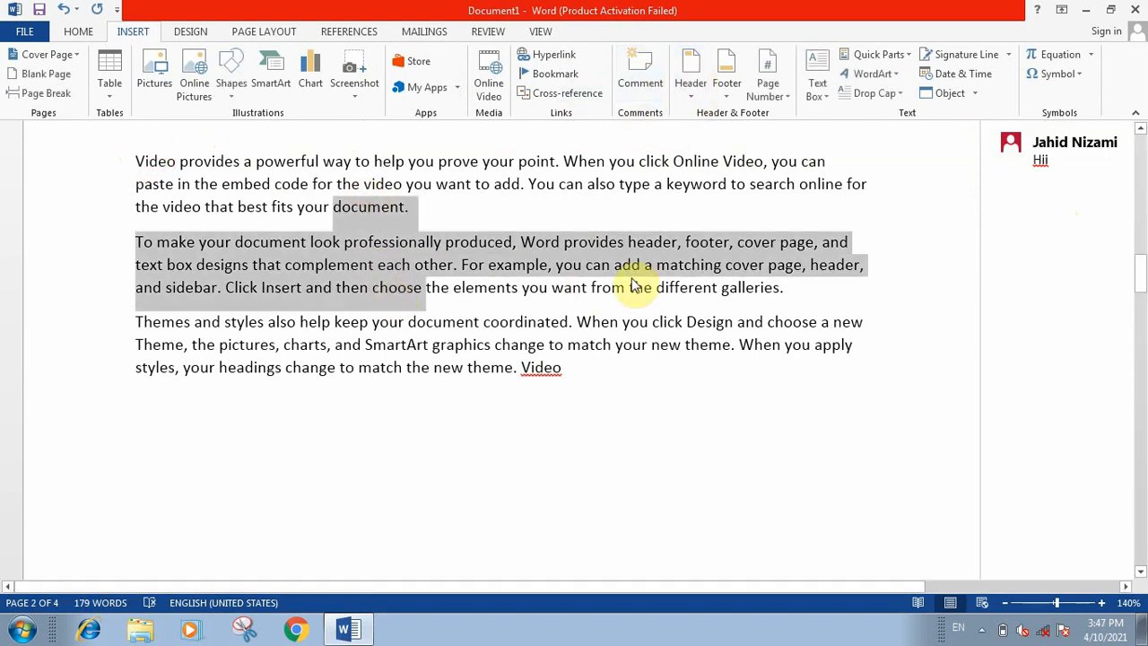
click(889, 248)
click(1069, 168)
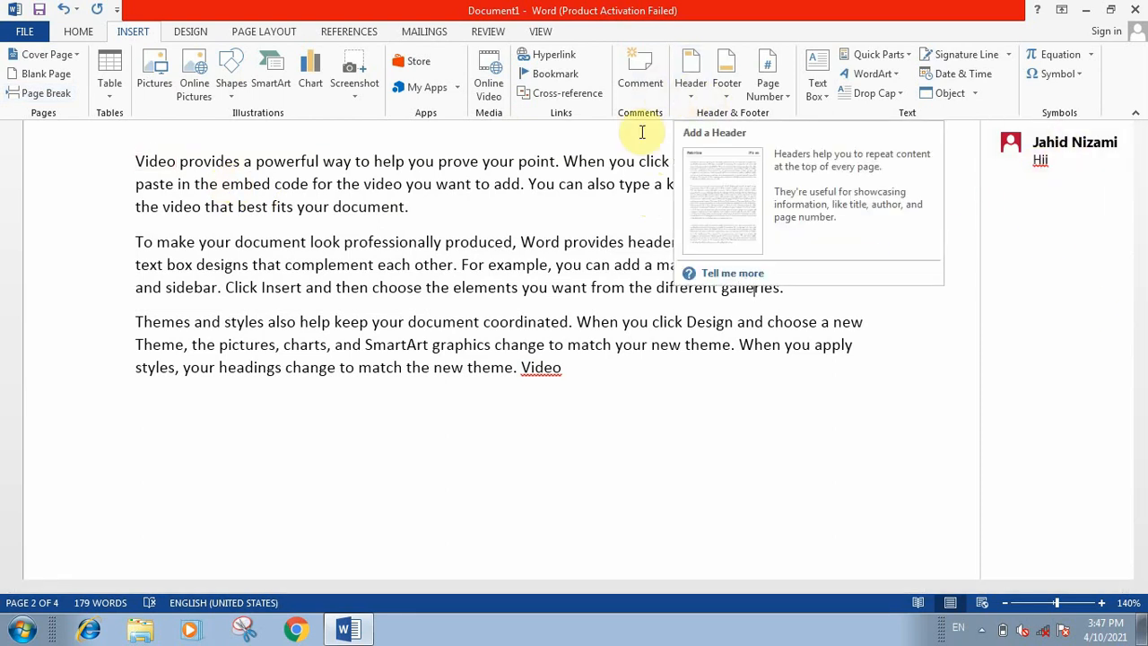
scroll(533, 256, up, 8)
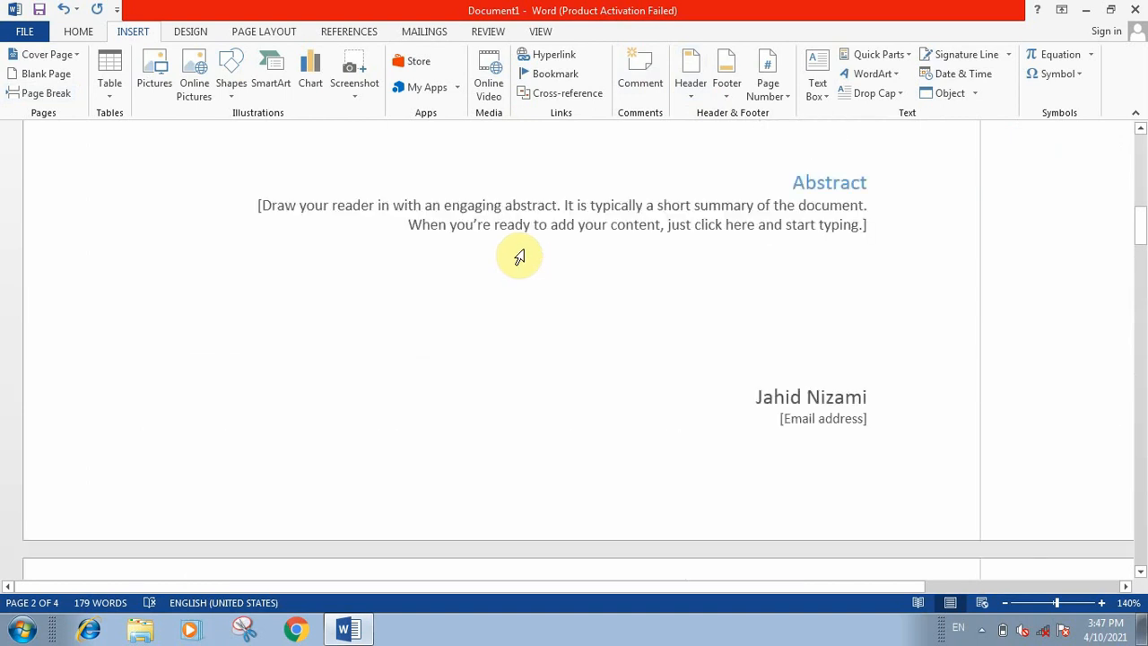
scroll(529, 242, down, 1)
scroll(534, 238, down, 5)
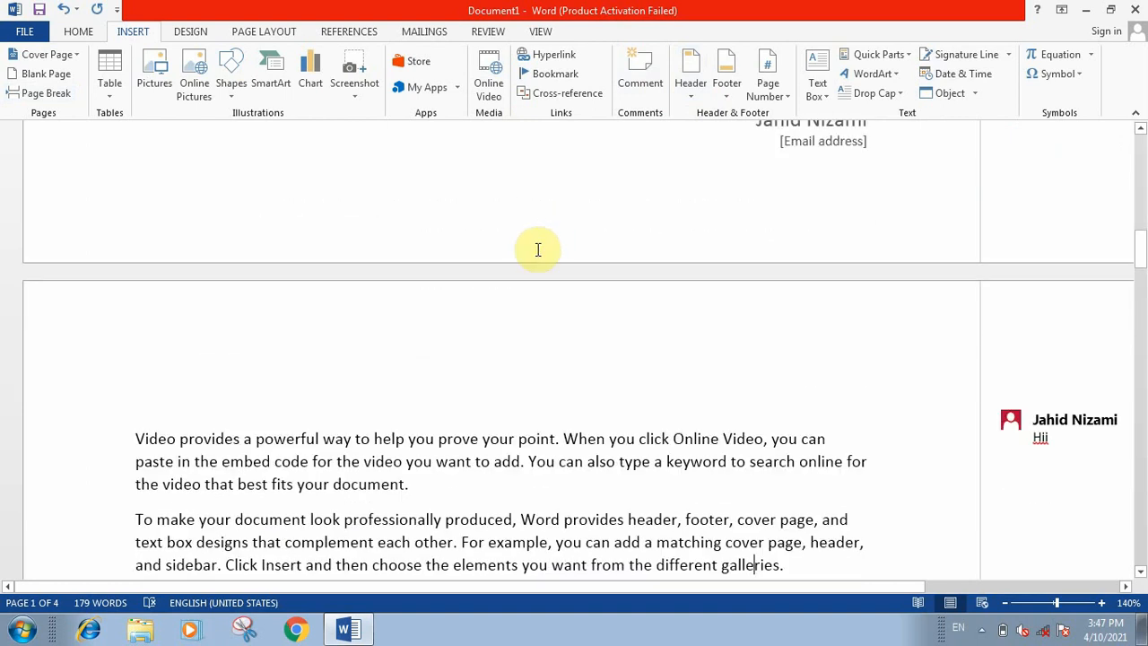
scroll(537, 225, up, 4)
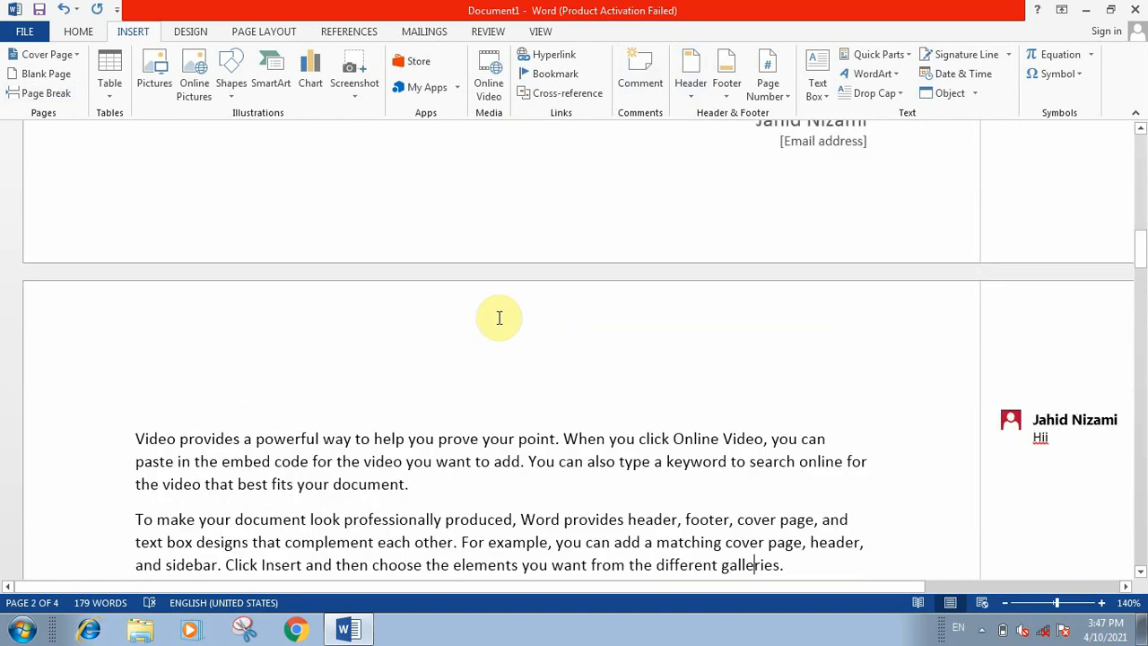
Step: Open the page 2 header area for editing and close it again
click(511, 442)
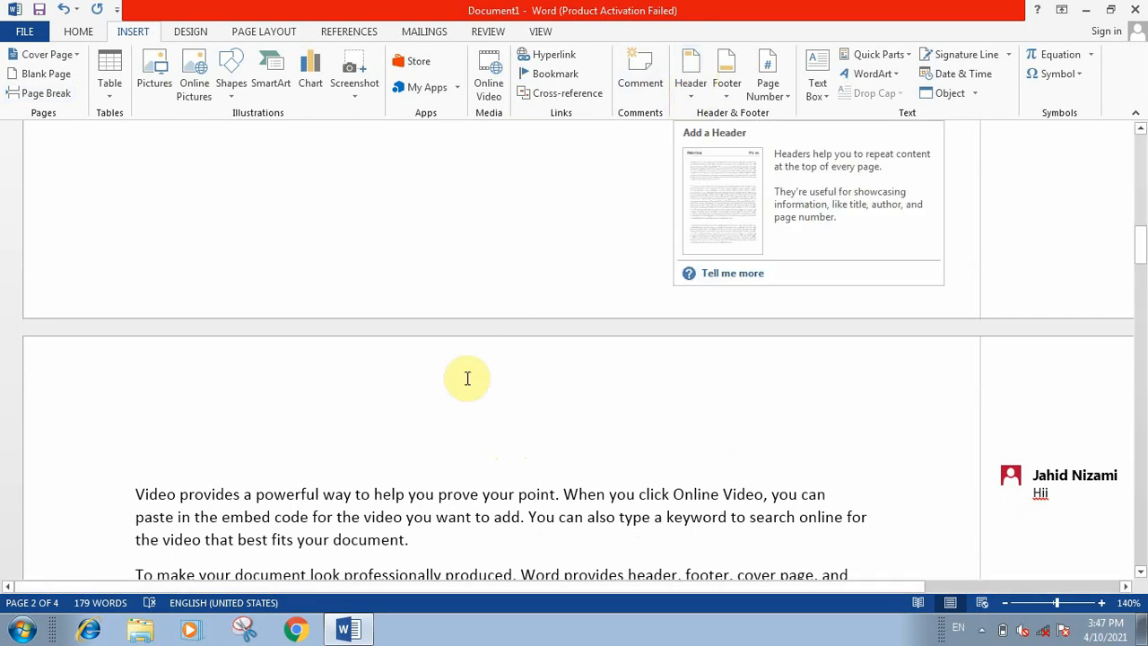
double_click(428, 386)
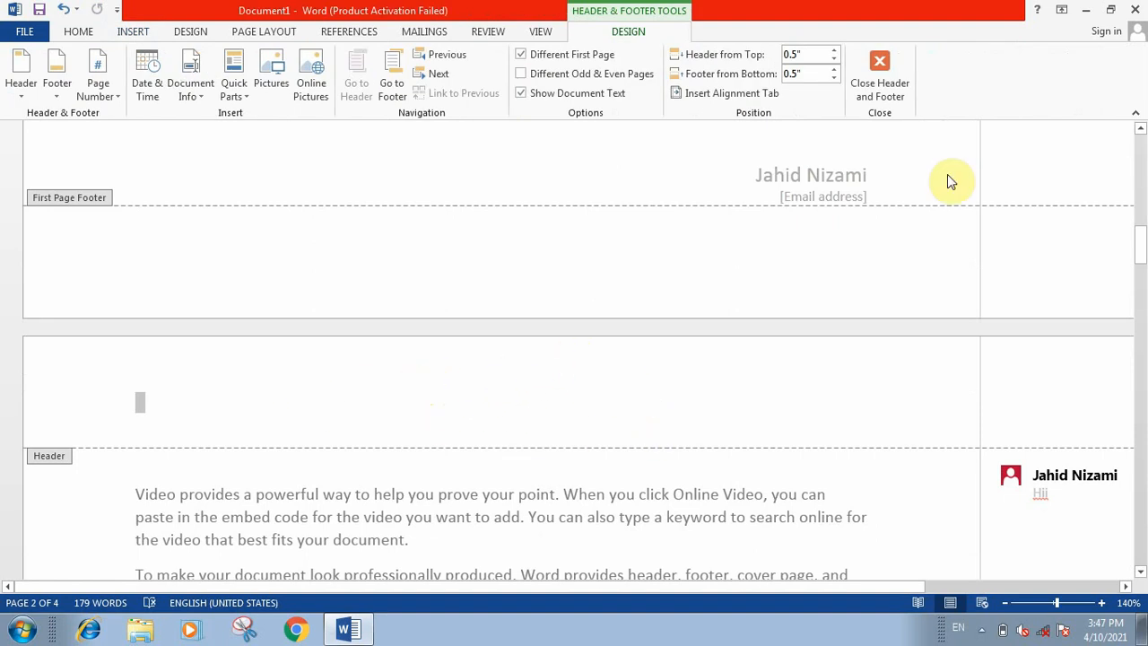
click(877, 65)
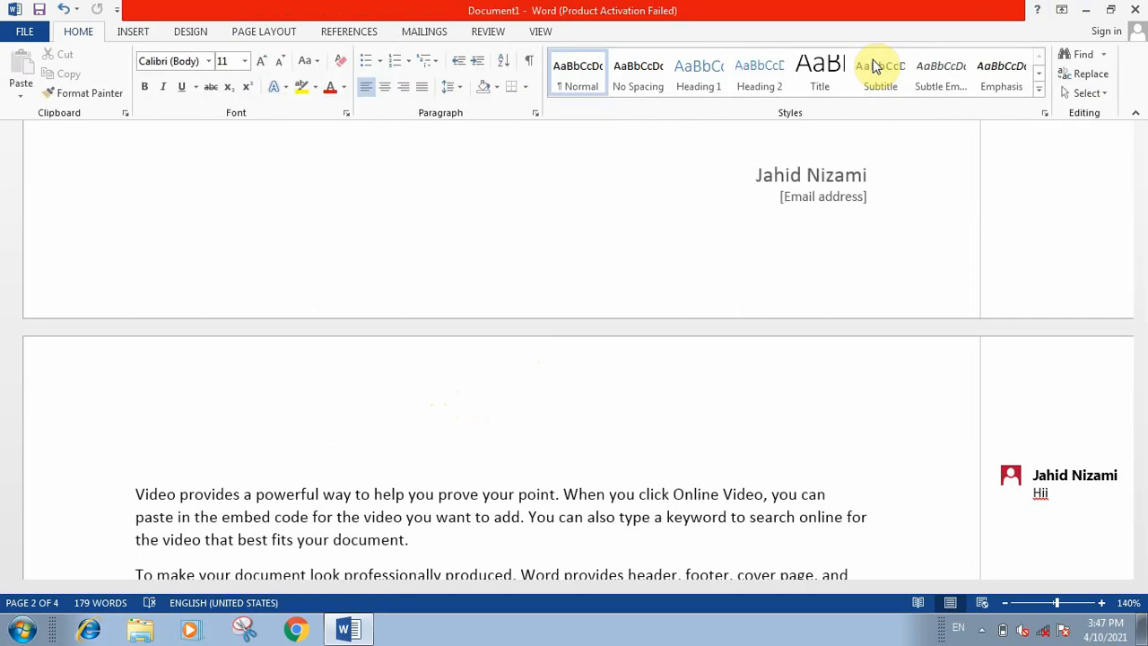
Step: Insert the built-in Blank header on page 2
click(131, 32)
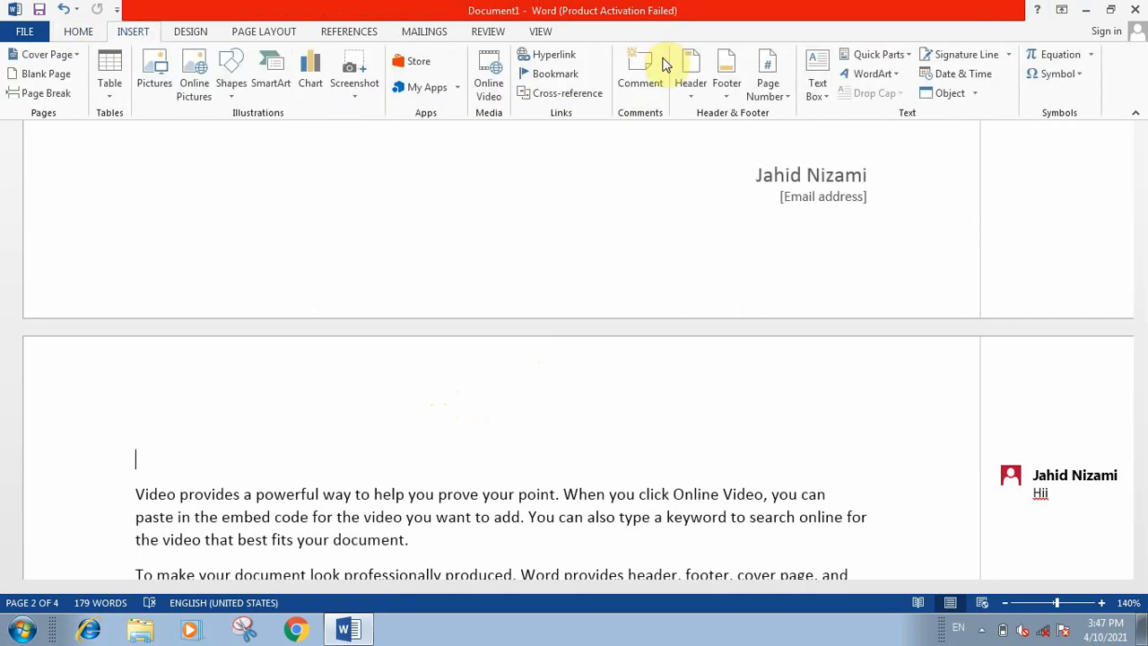
click(684, 84)
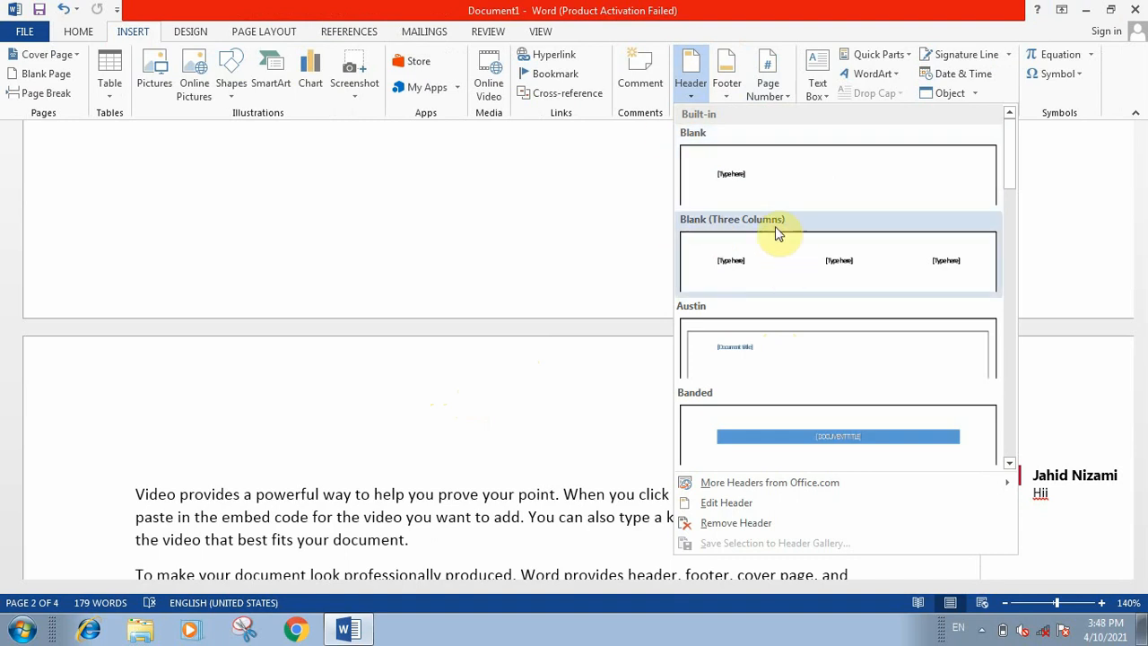
click(780, 188)
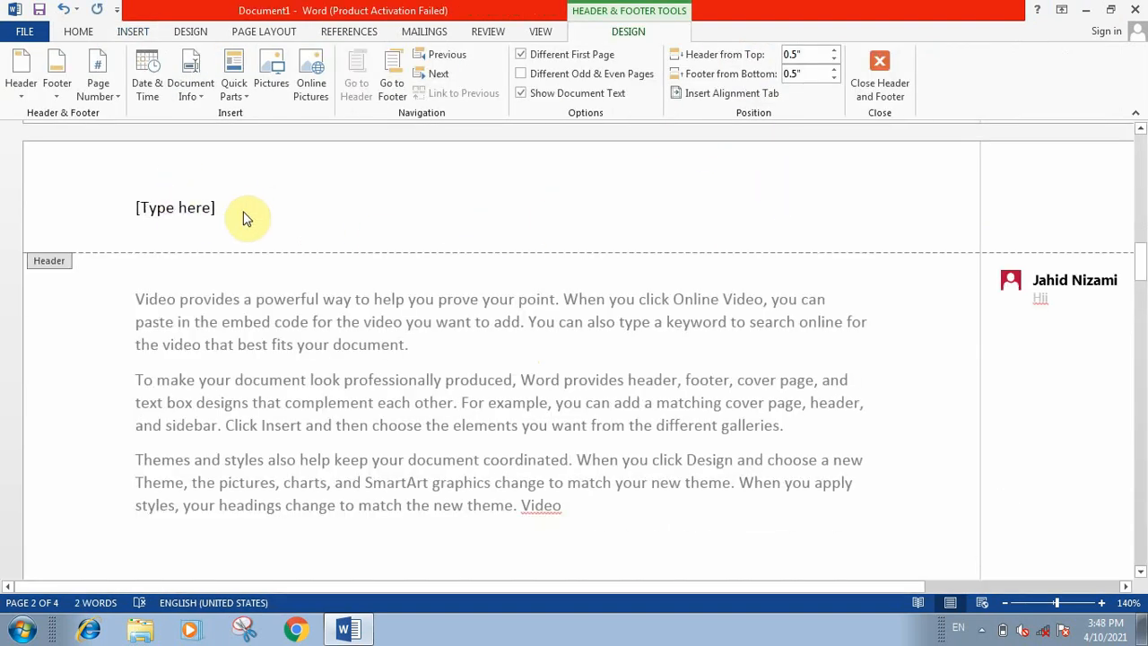
Step: Replace the header placeholder with "My passion technology" followed by an empty line, and close the header
key(Delete)
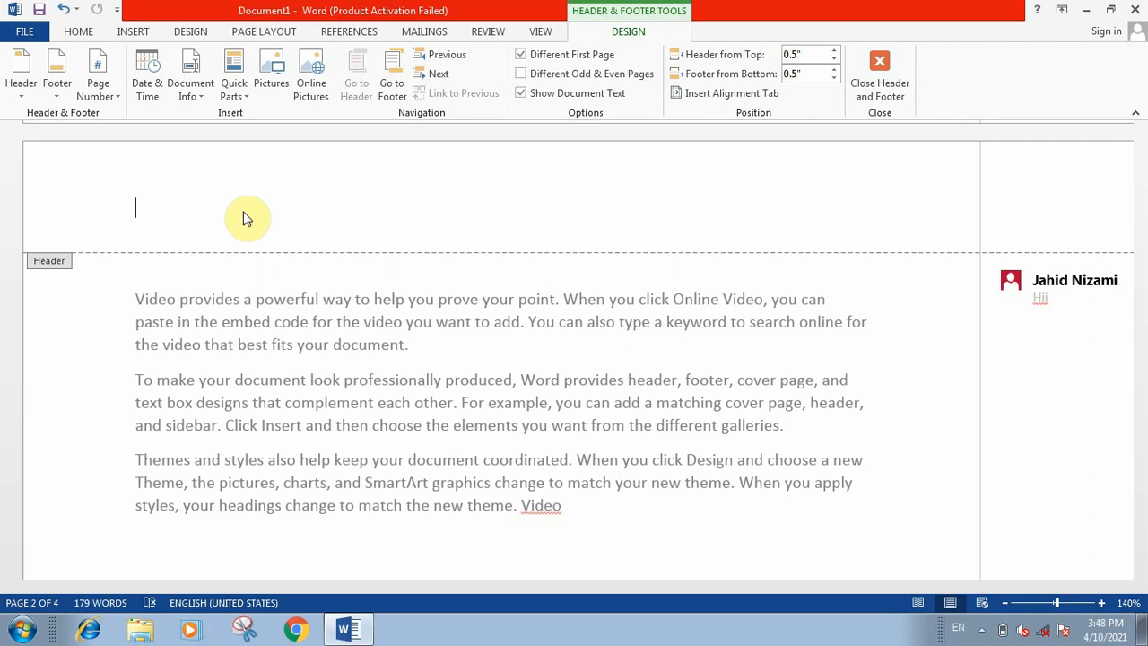
text(My passion technology)
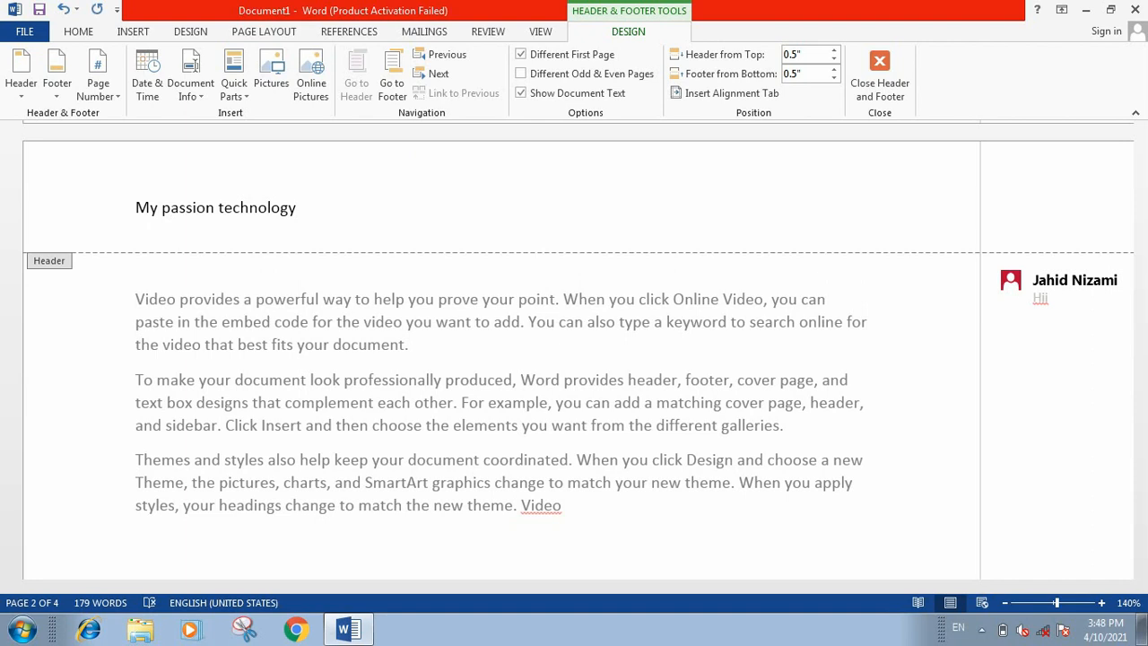
key(Return)
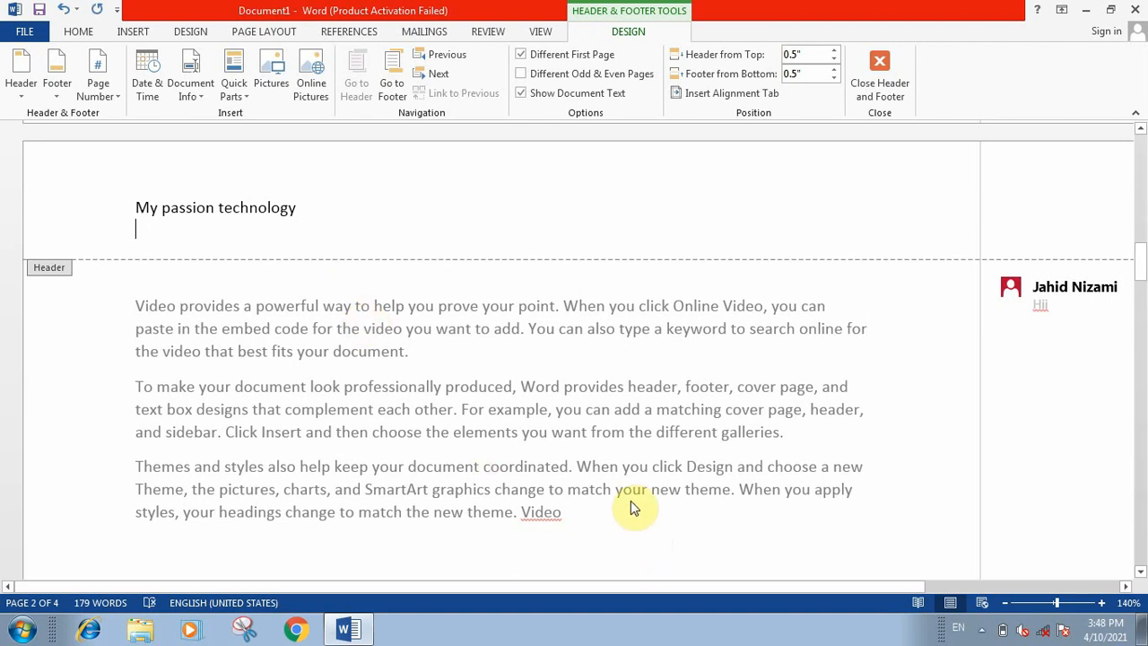
click(884, 56)
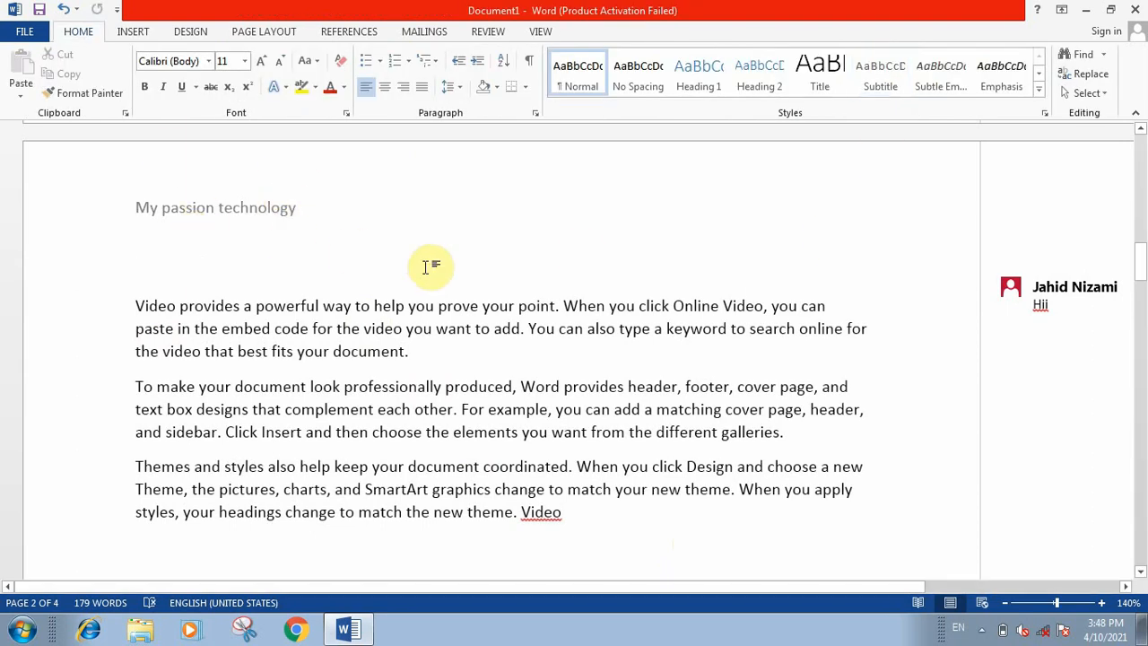
Step: Insert the built-in Blank footer on page 2
scroll(431, 267, down, 8)
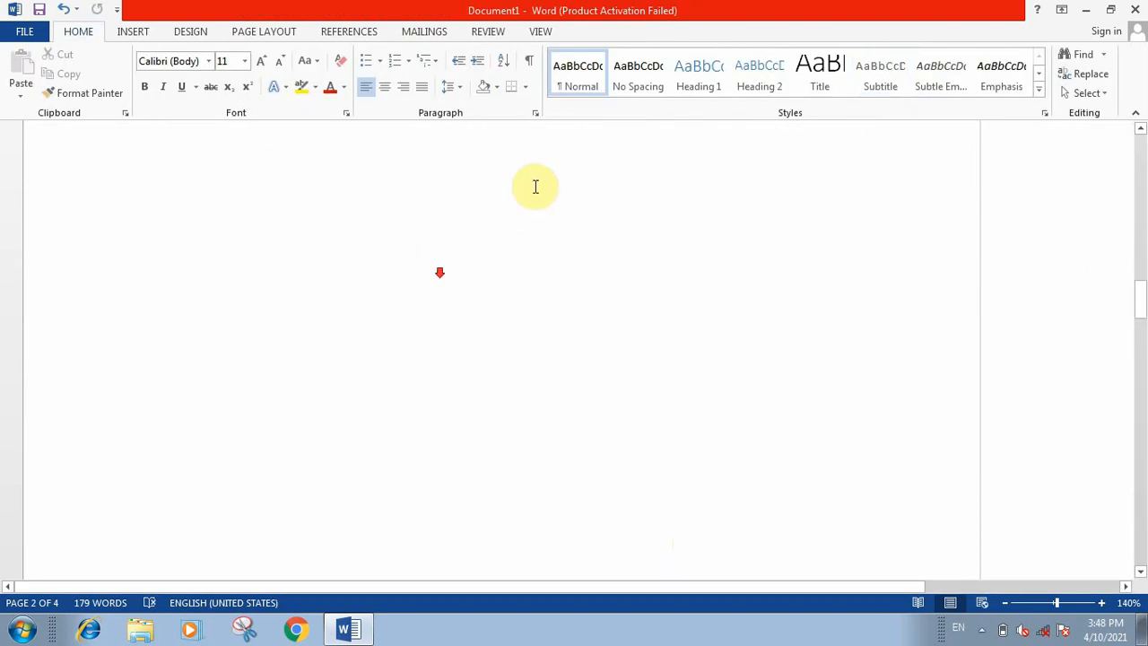
click(125, 33)
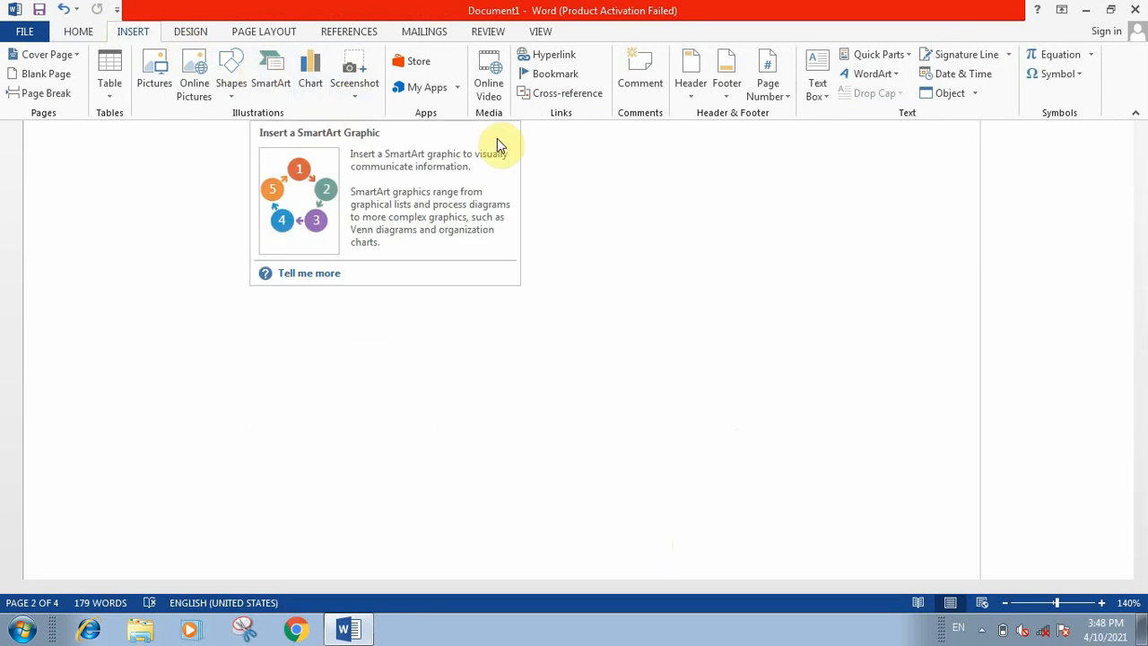
click(735, 89)
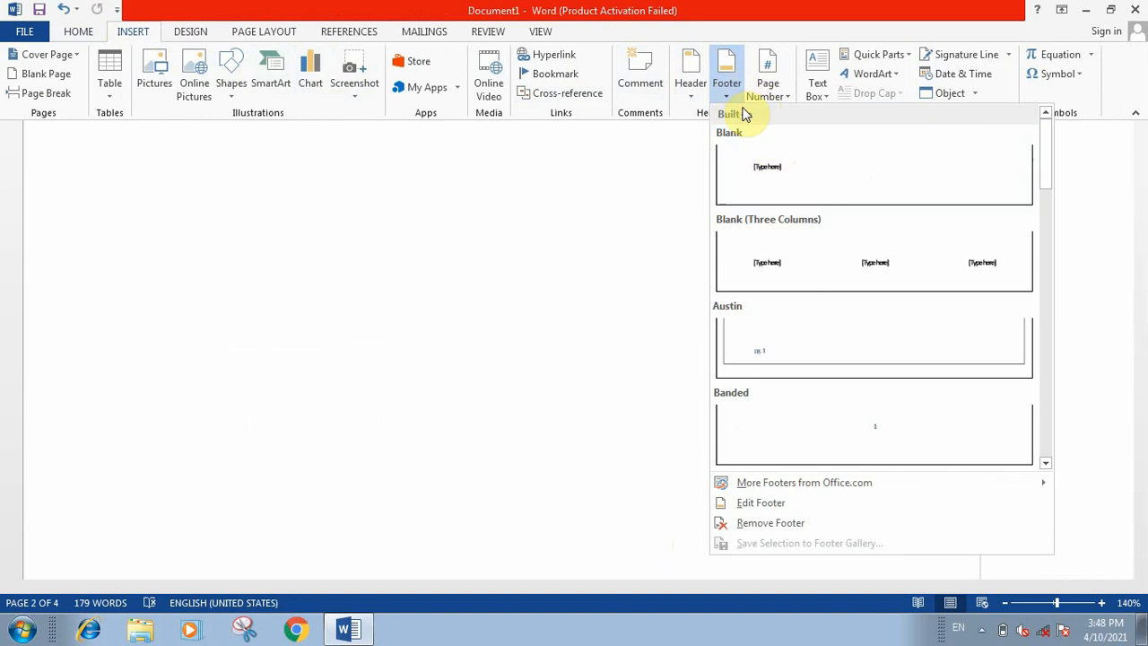
click(778, 179)
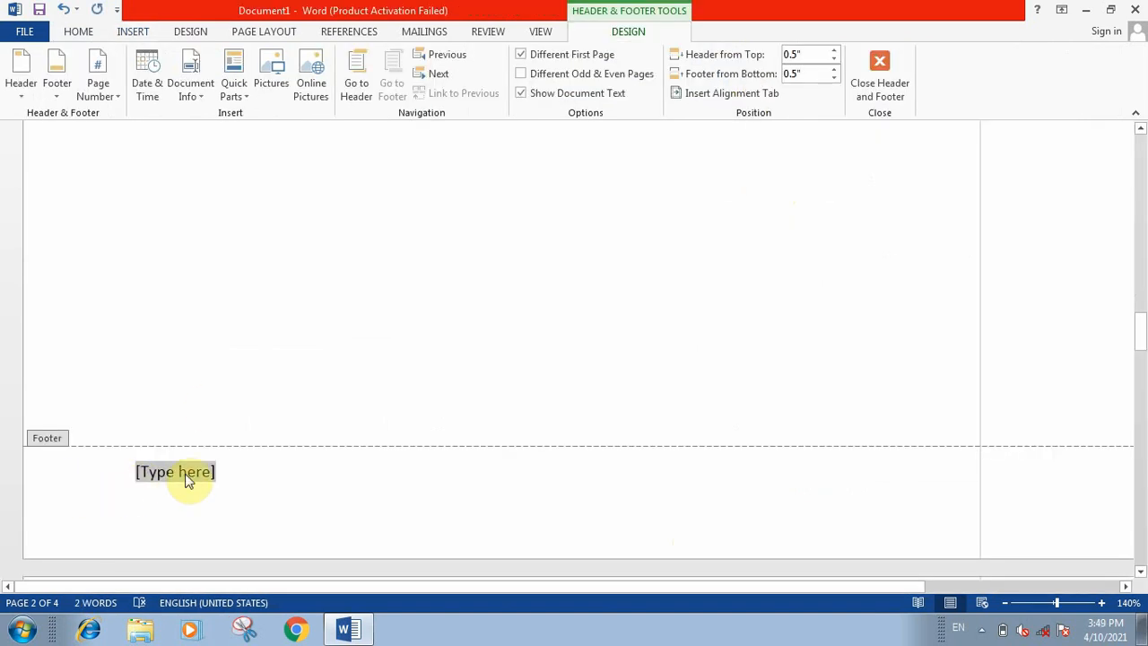
Step: Replace the footer placeholder with "Youtube channel" followed by an empty line, and close the footer
key(Delete)
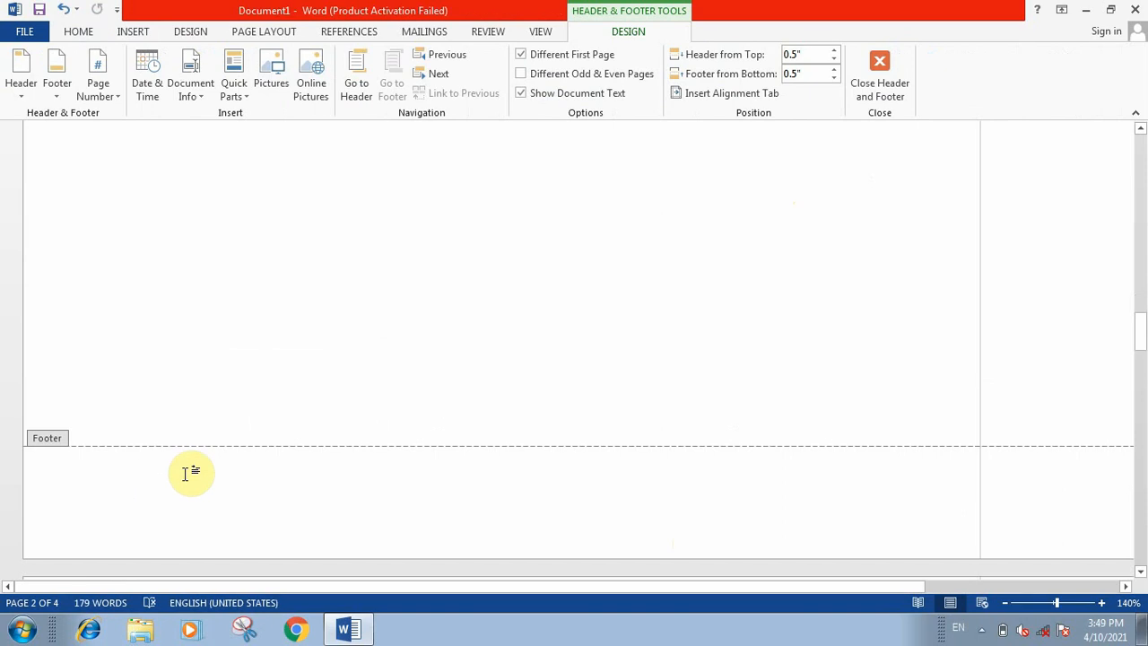
text(You)
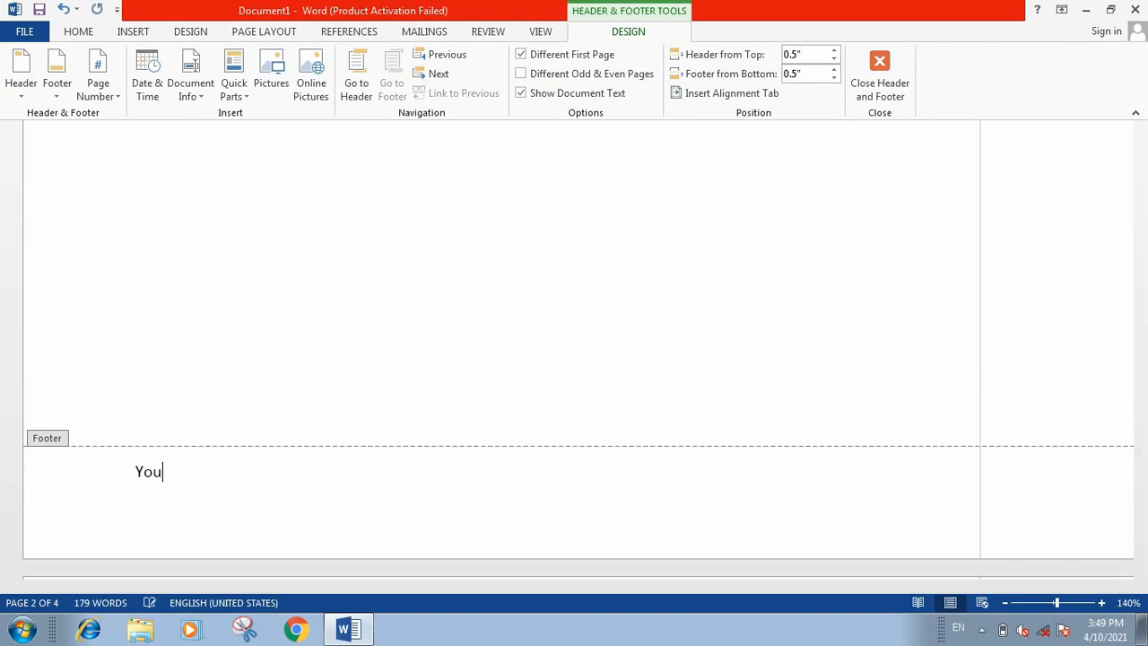
text(tube chann)
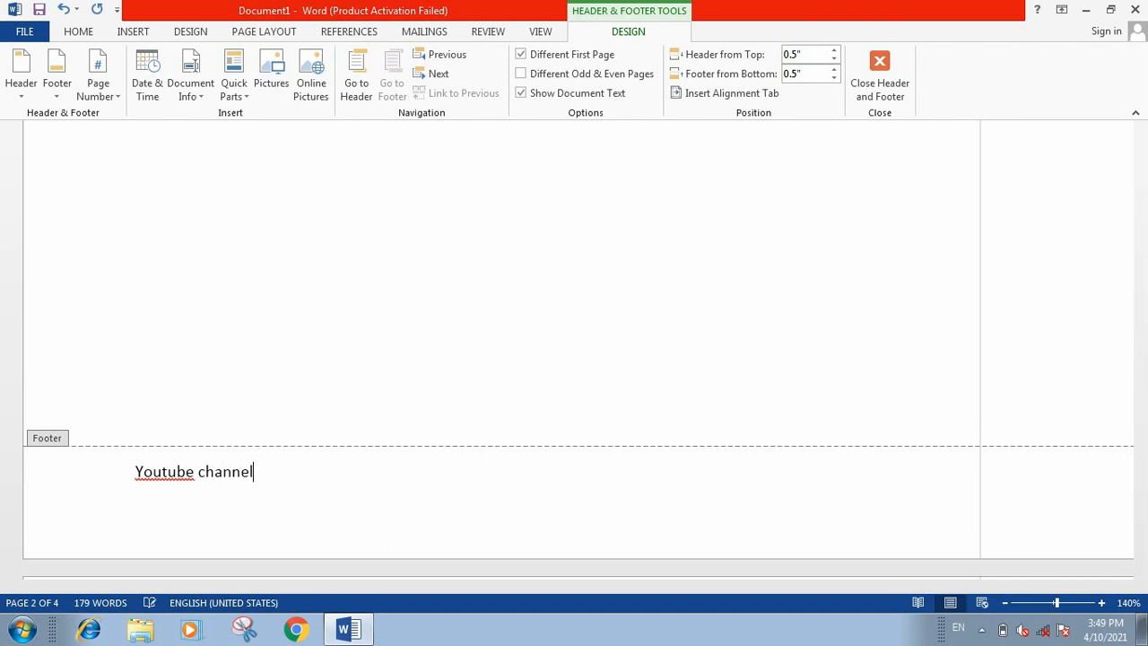
text(el)
key(Return)
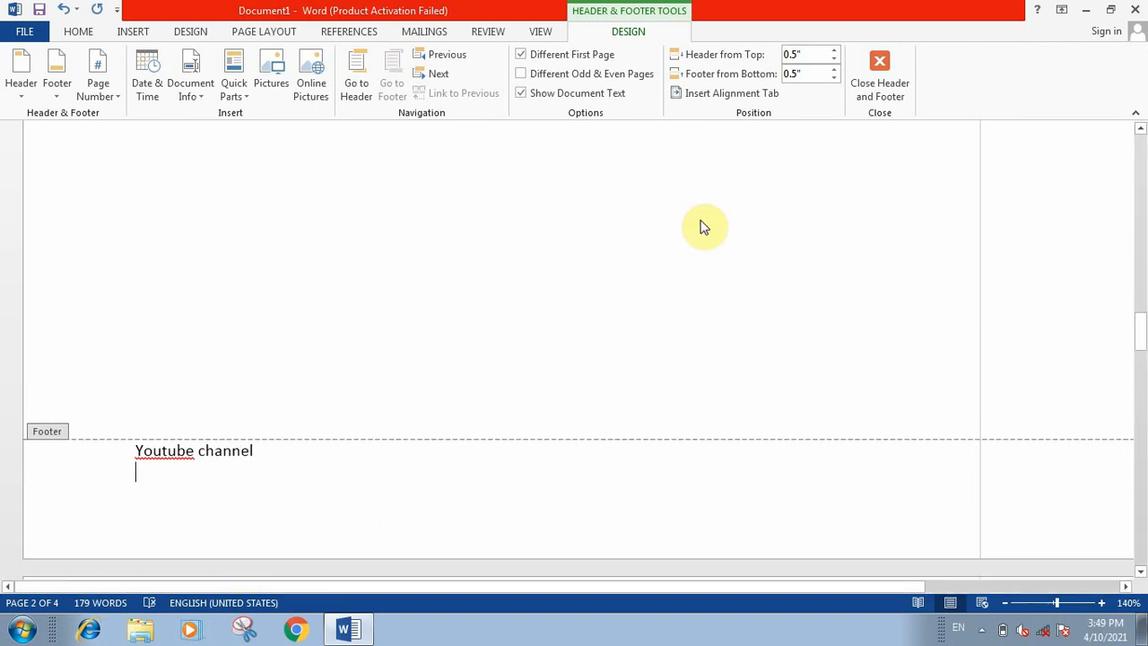
click(859, 68)
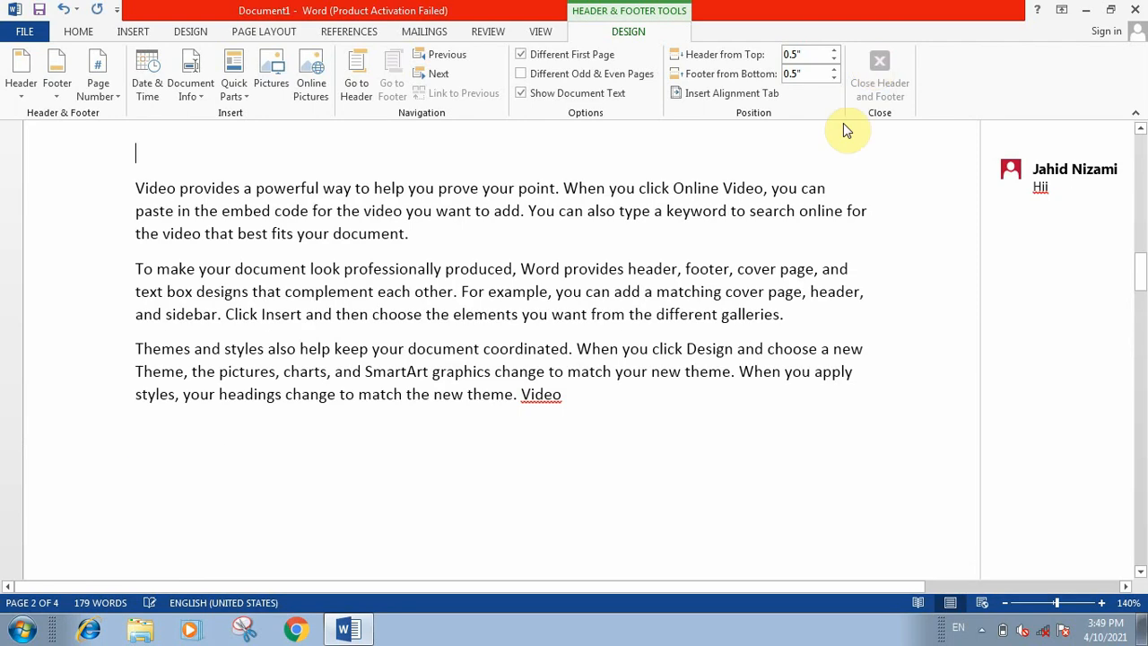
scroll(668, 334, up, 5)
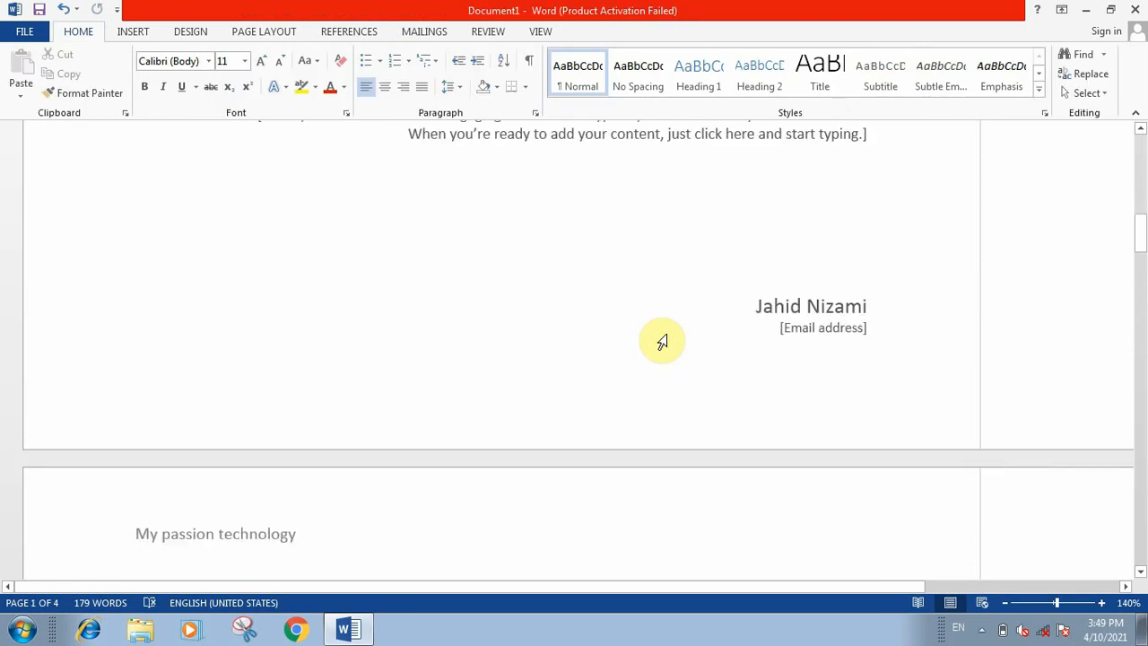
scroll(668, 335, down, 10)
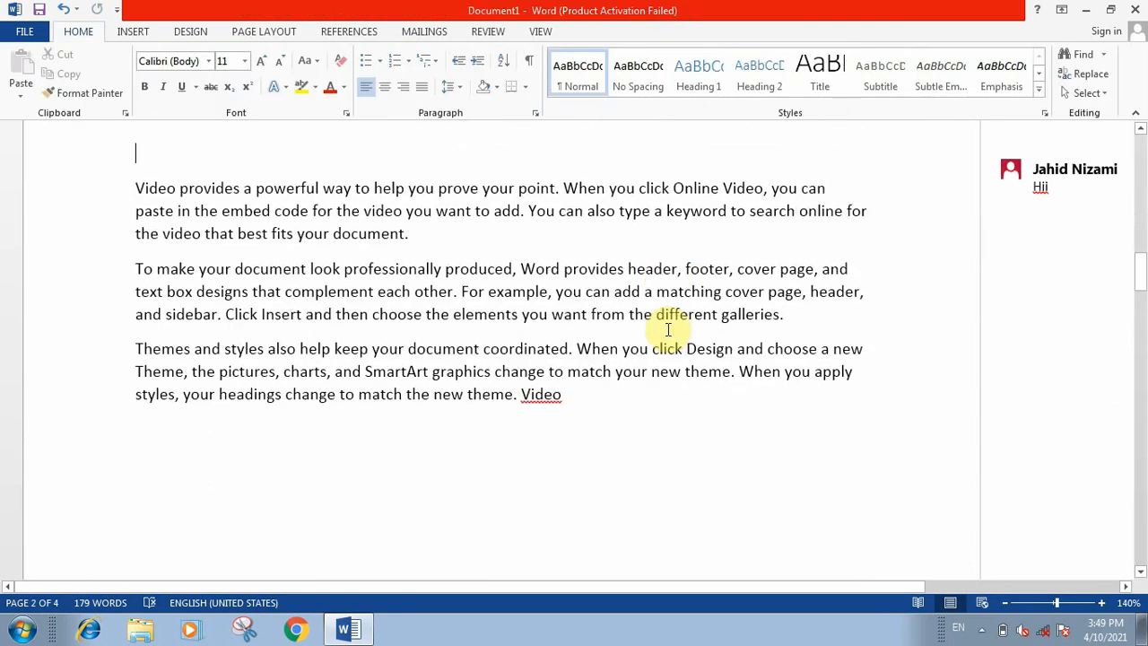
scroll(671, 330, down, 5)
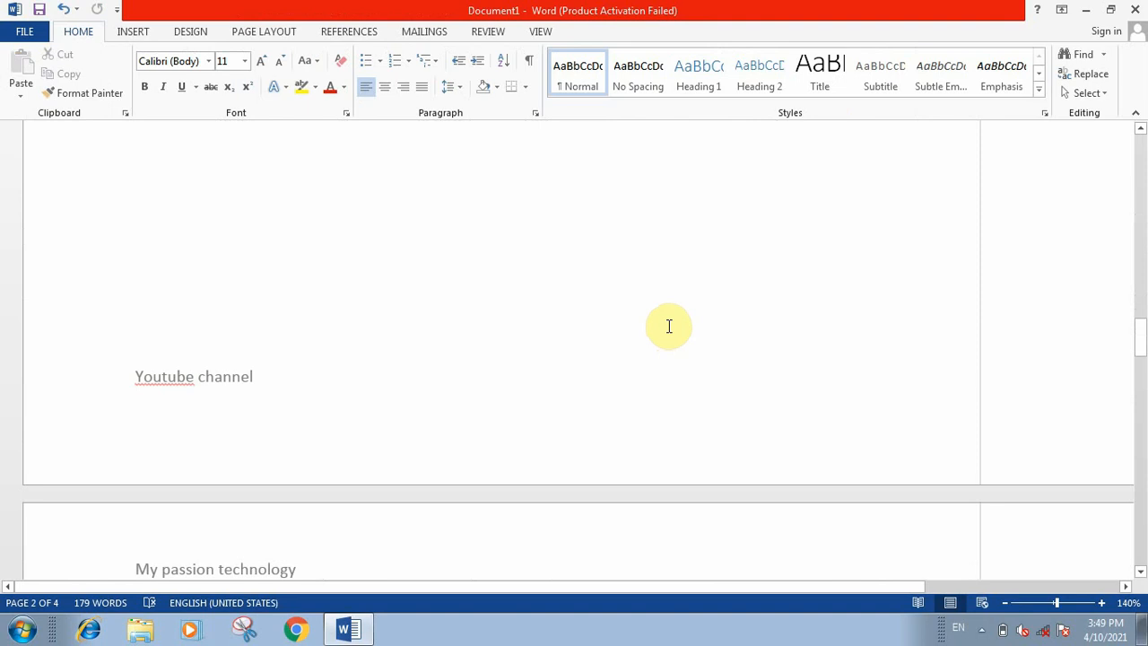
scroll(671, 325, up, 6)
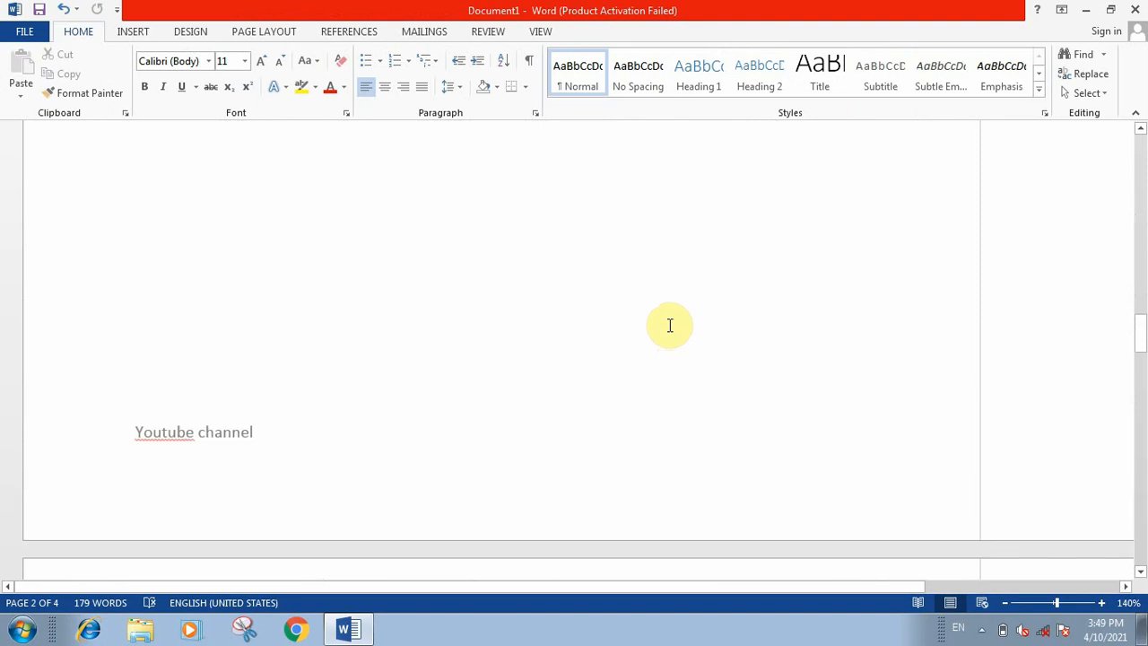
Step: Insert a Plain Number 2 page number at the top of the pages
click(130, 32)
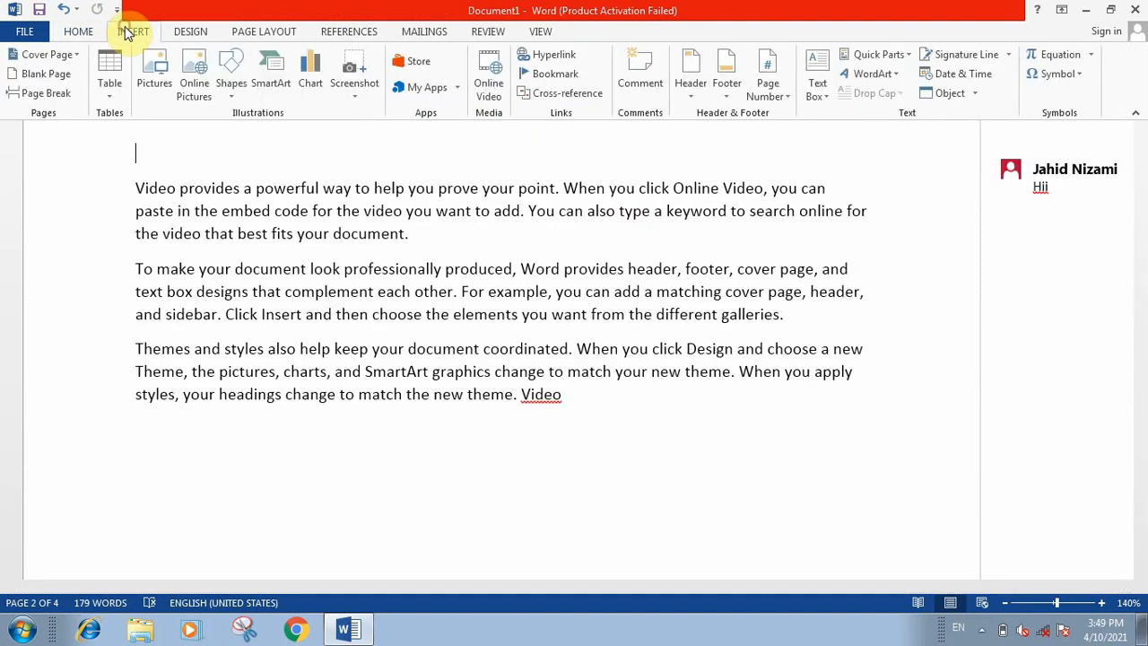
click(785, 94)
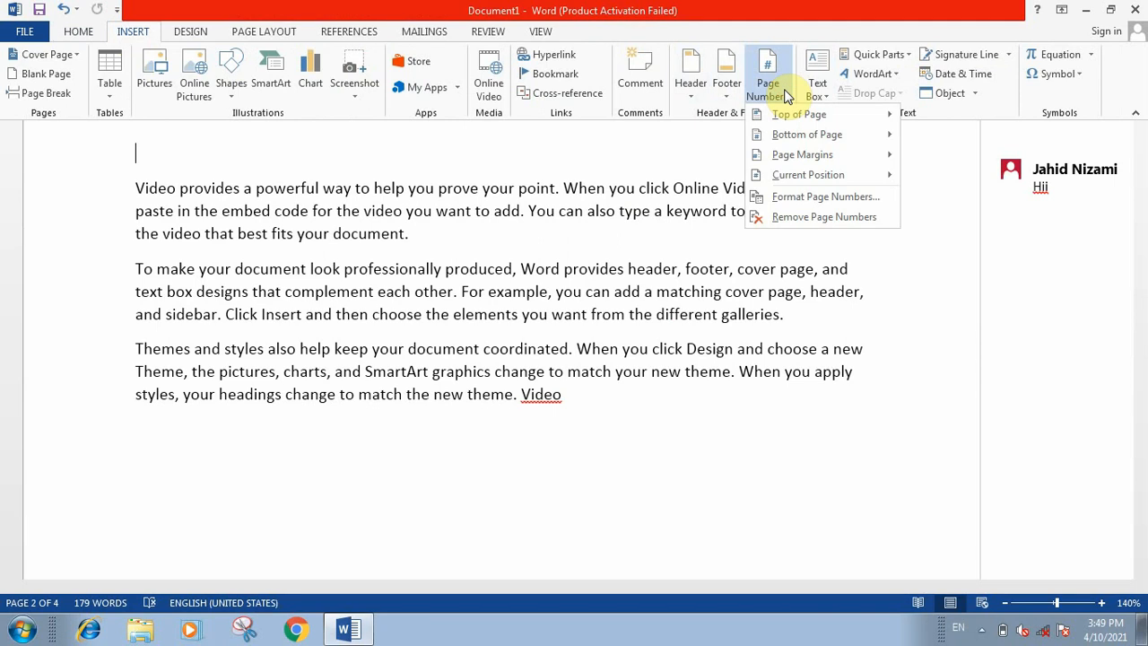
click(782, 111)
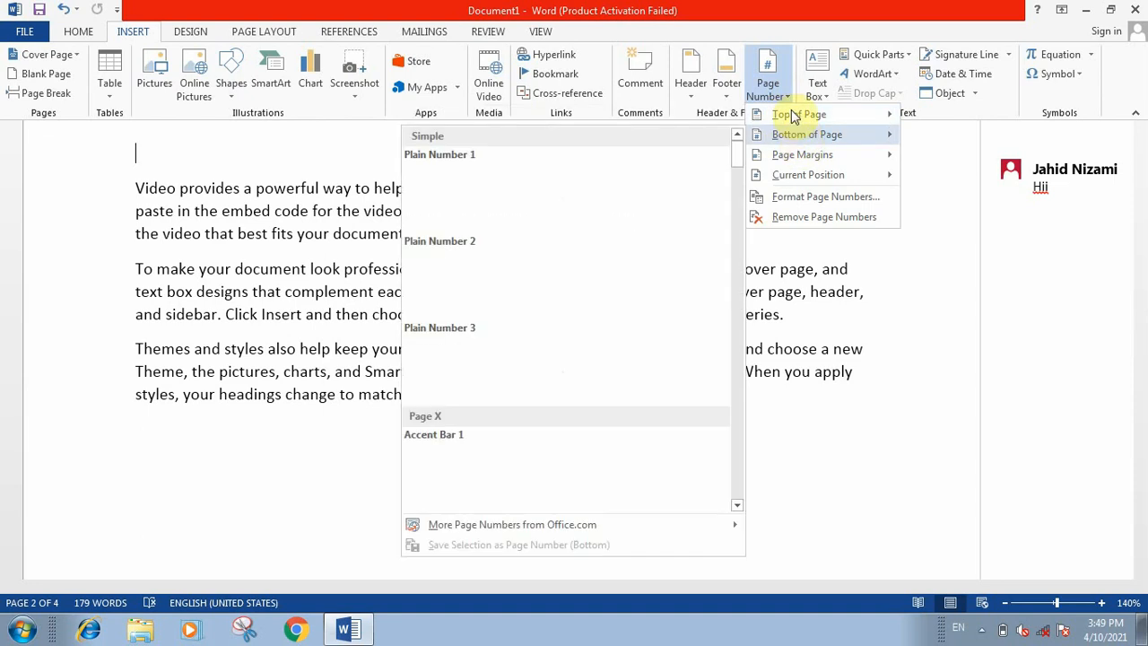
mouse_move(788, 117)
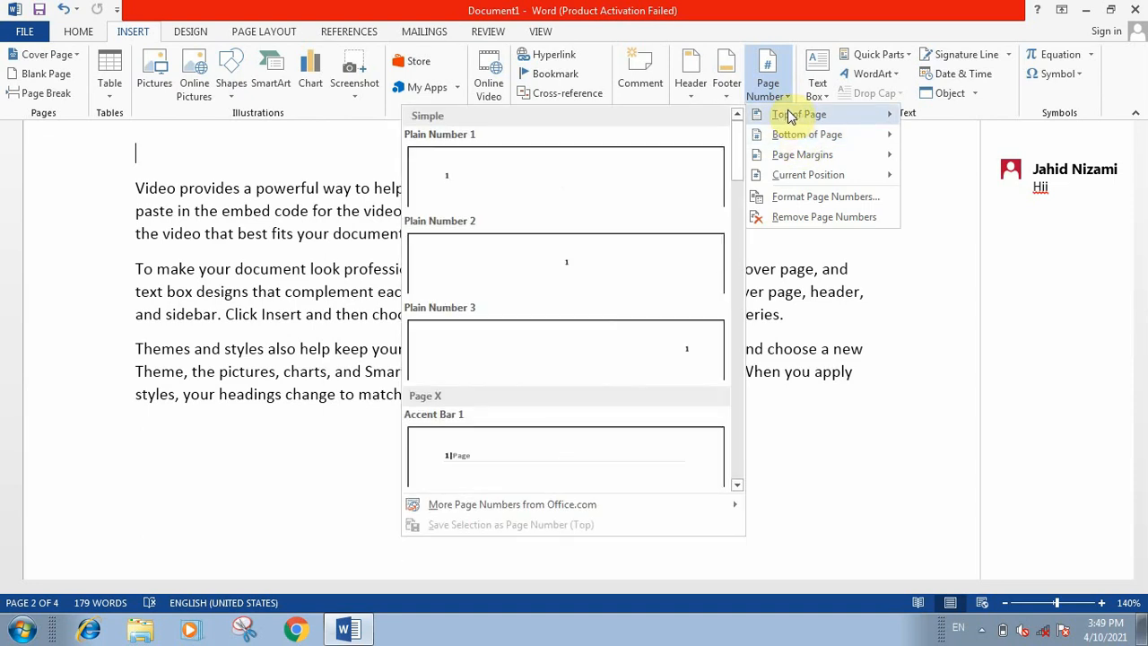
mouse_move(801, 143)
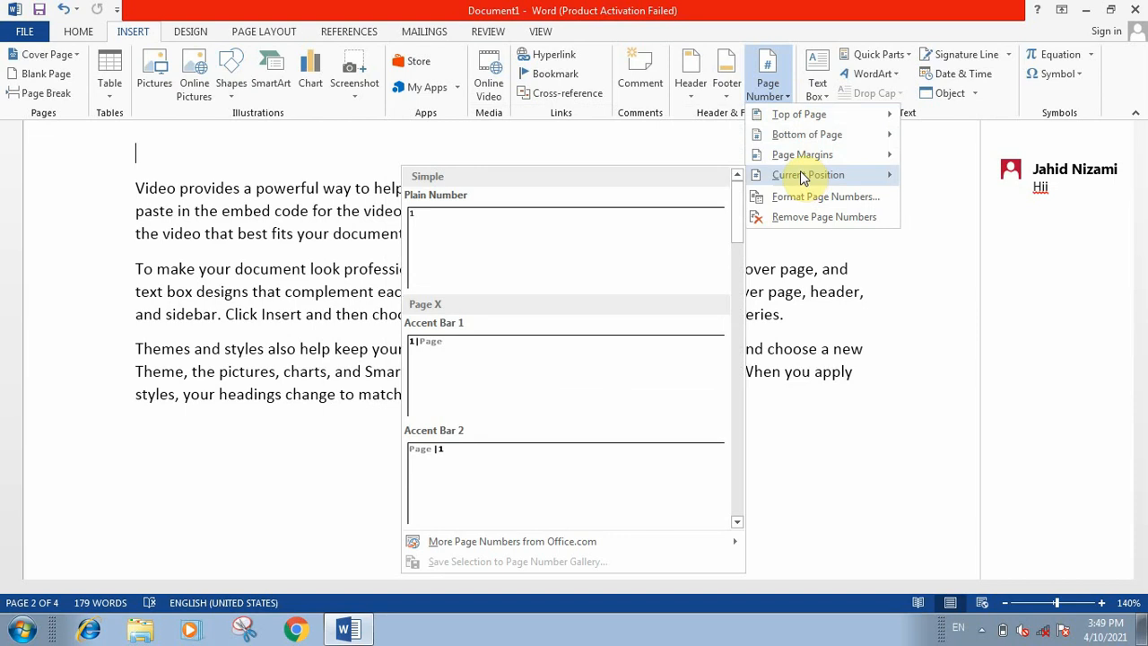
mouse_move(792, 116)
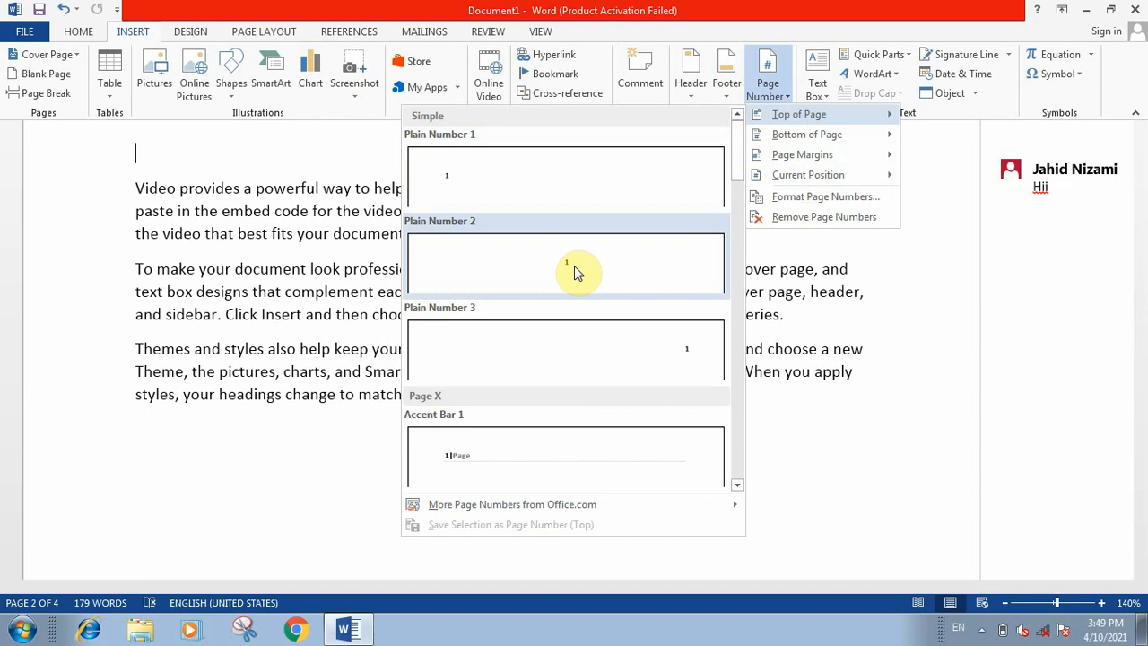
click(574, 265)
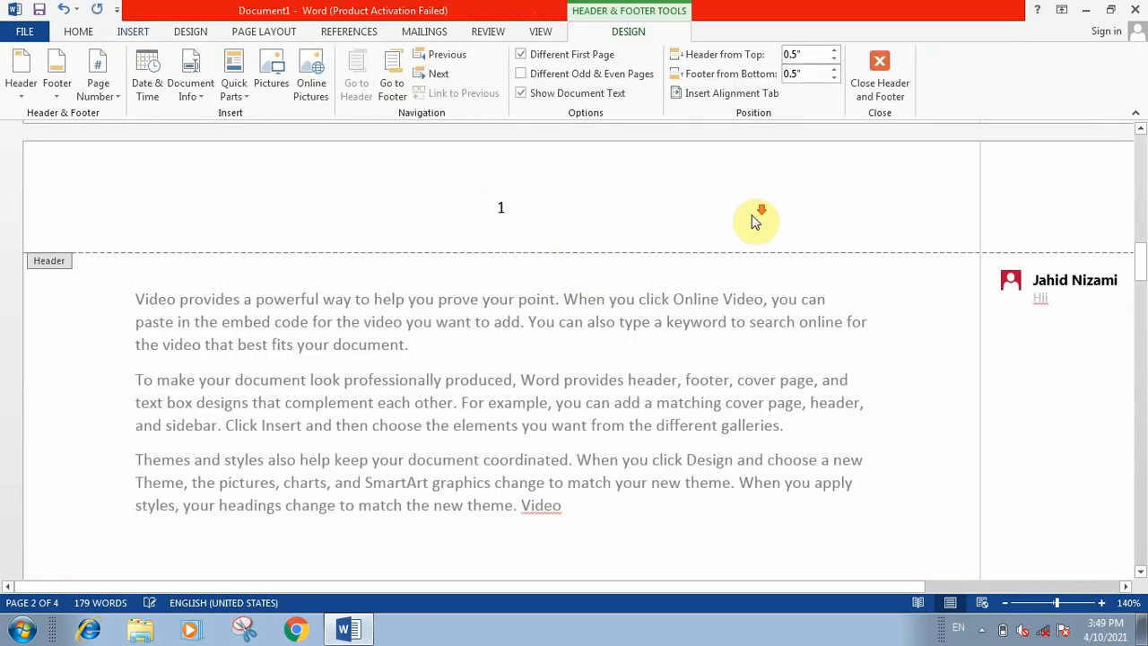
Step: Check the page numbers in the headers of the numbered pages, and close header and footer editing
scroll(756, 221, down, 6)
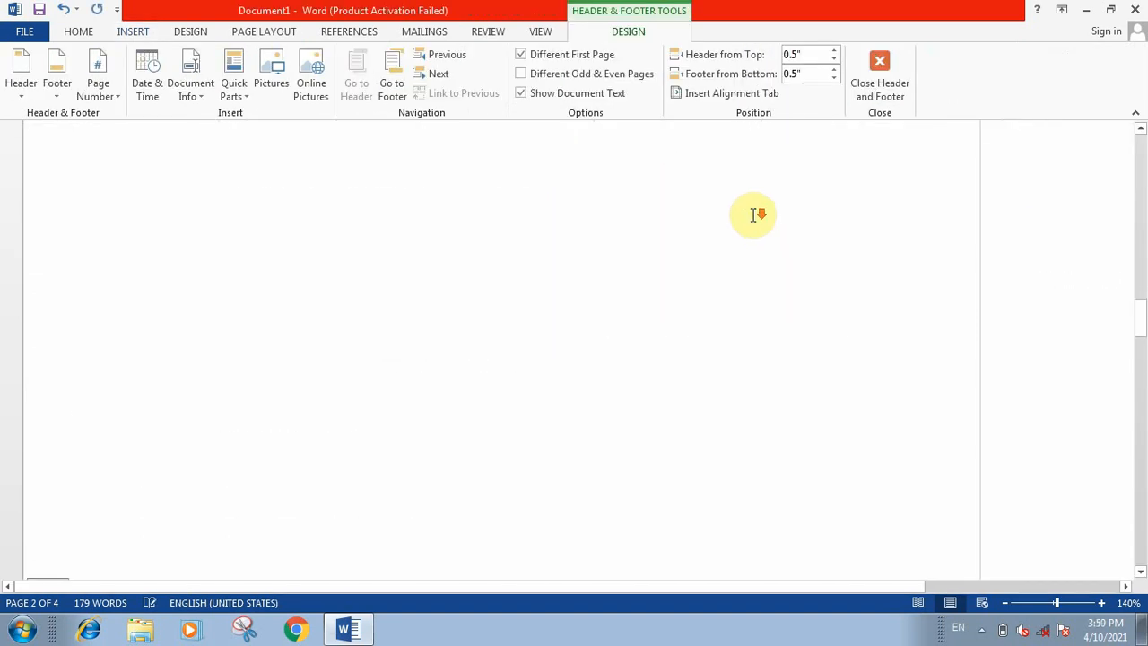
scroll(754, 221, down, 10)
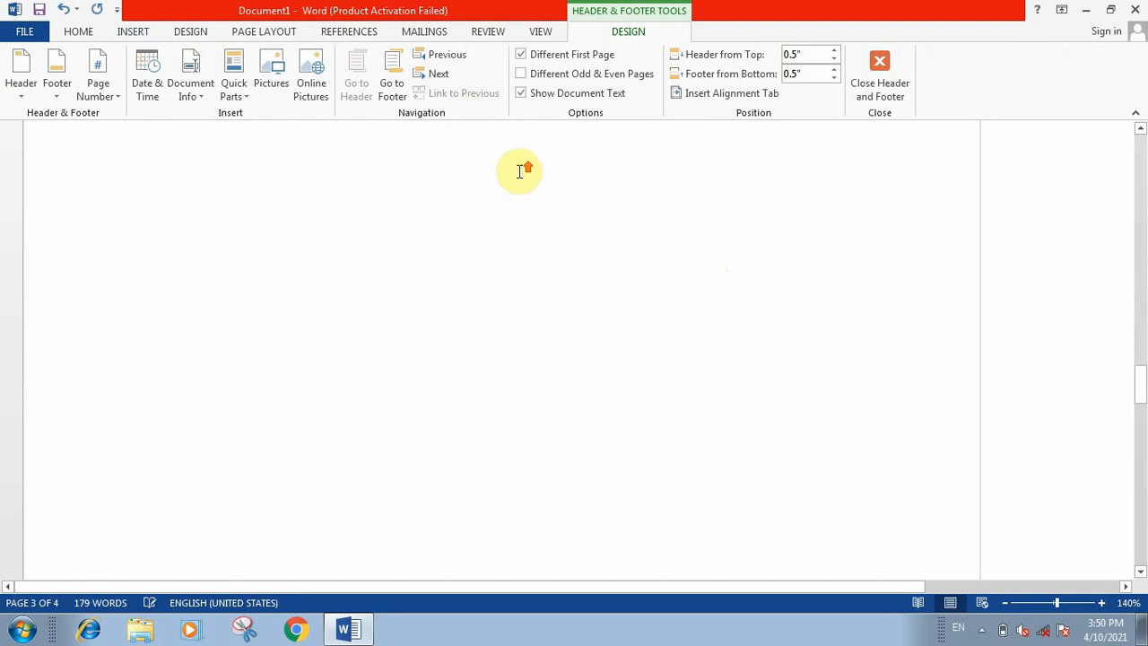
scroll(520, 170, up, 2)
scroll(619, 218, down, 12)
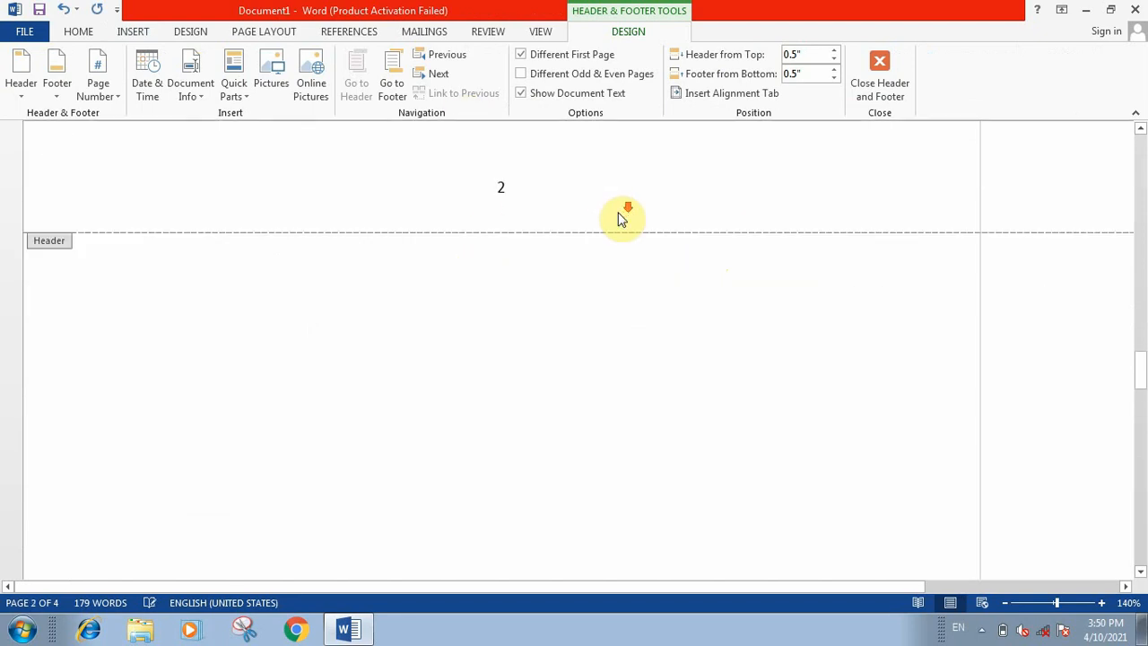
scroll(620, 215, down, 10)
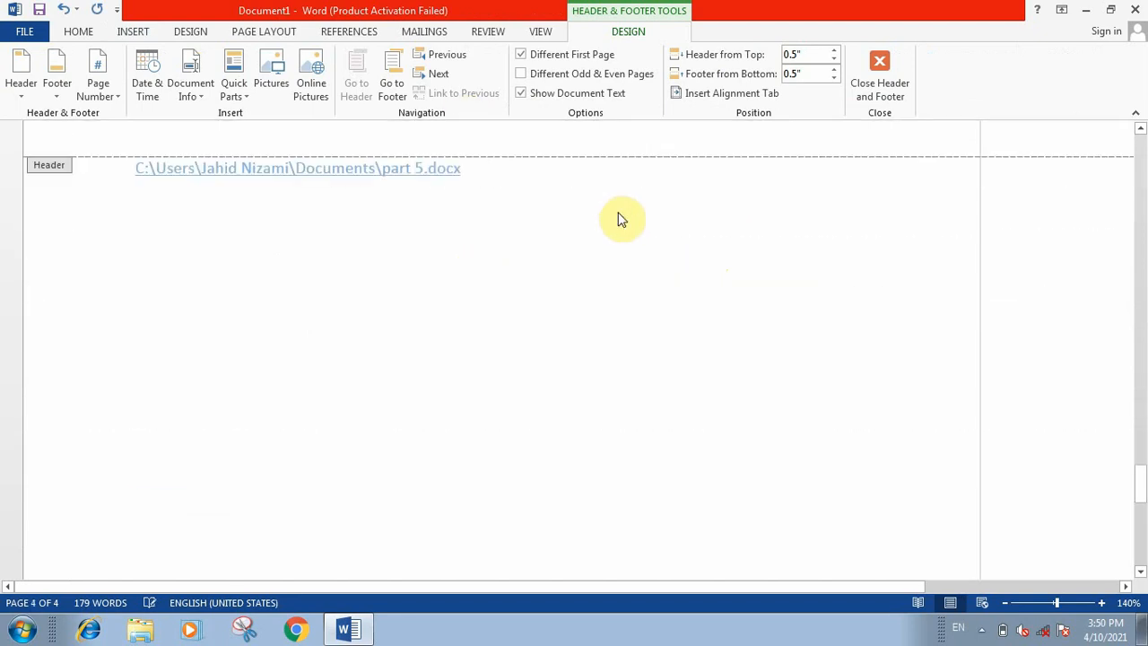
scroll(607, 203, up, 4)
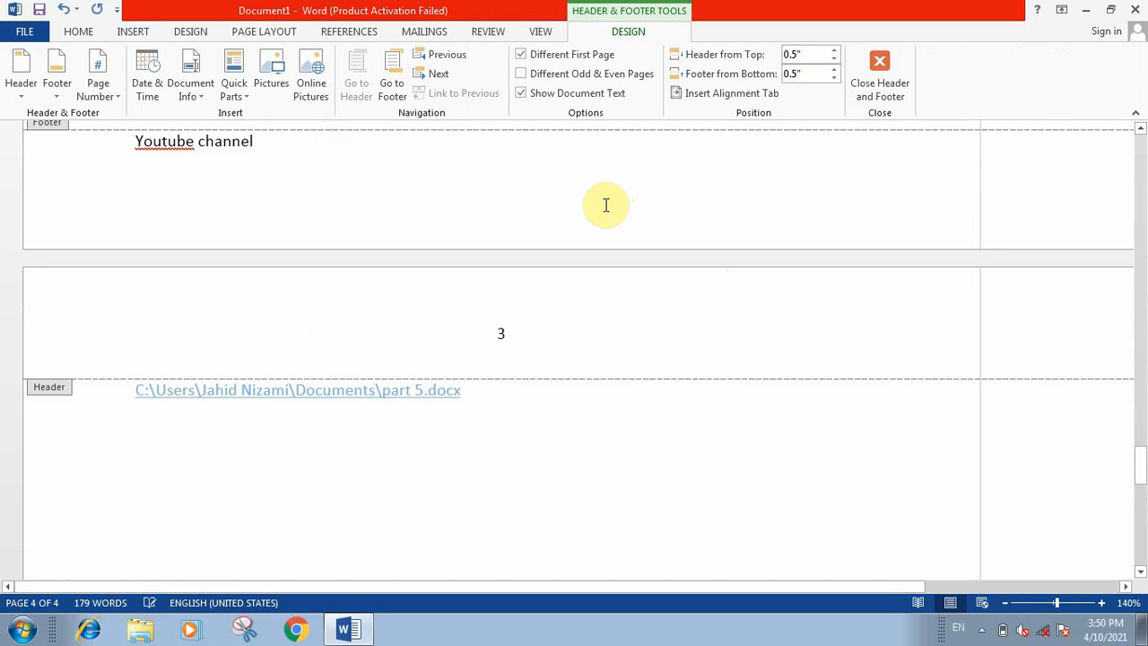
click(467, 332)
scroll(830, 342, up, 1)
drag(1140, 465, 1139, 255)
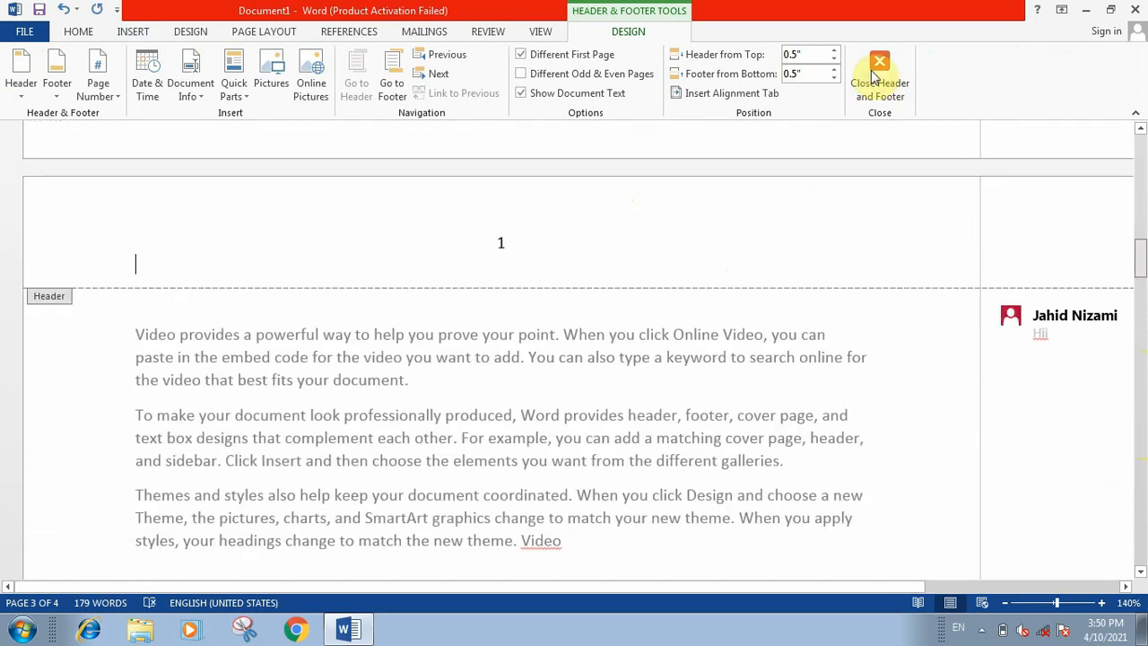
click(877, 69)
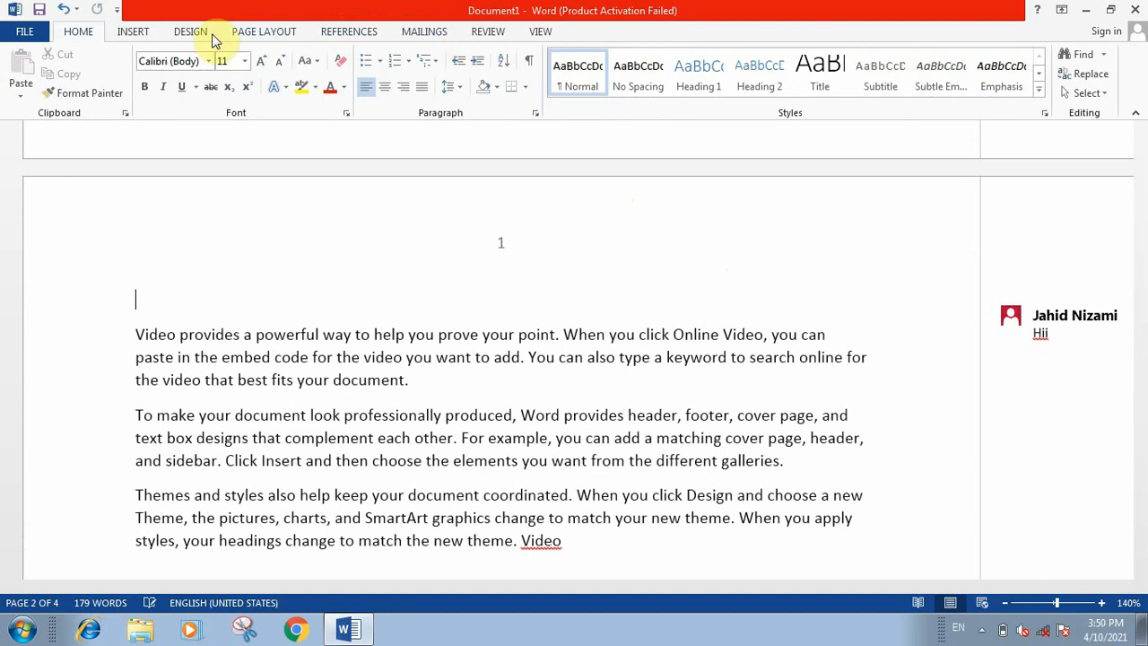
Step: Insert the built-in Simple Text Box on page 2, clear its placeholder text and delete the box
click(126, 32)
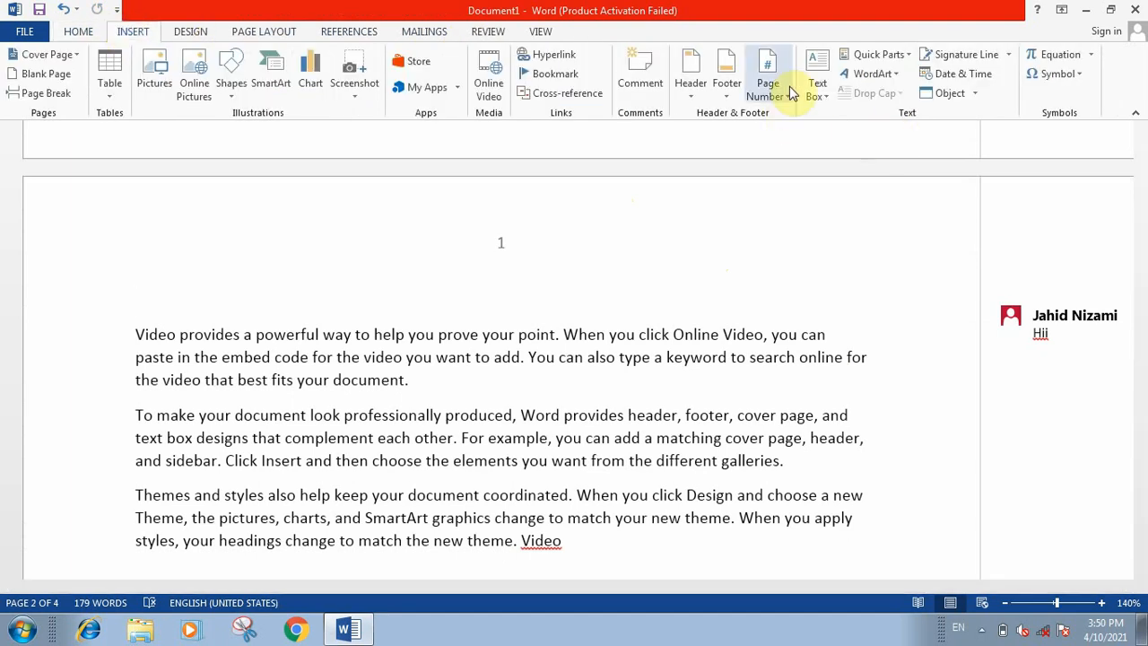
click(822, 99)
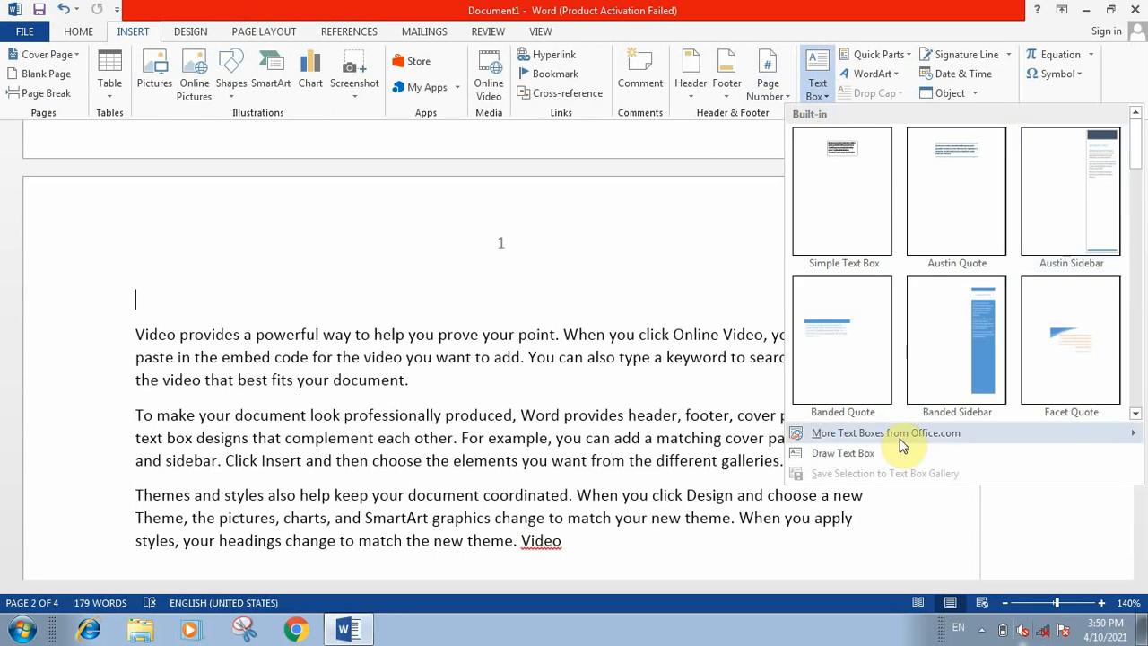
click(856, 189)
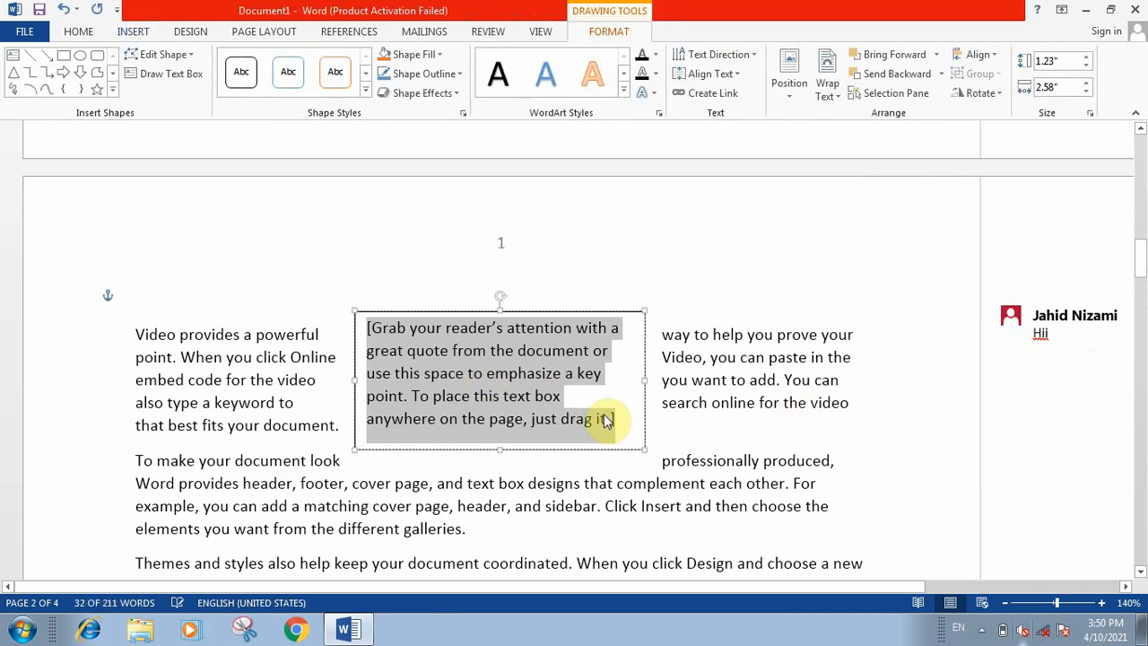
key(Delete)
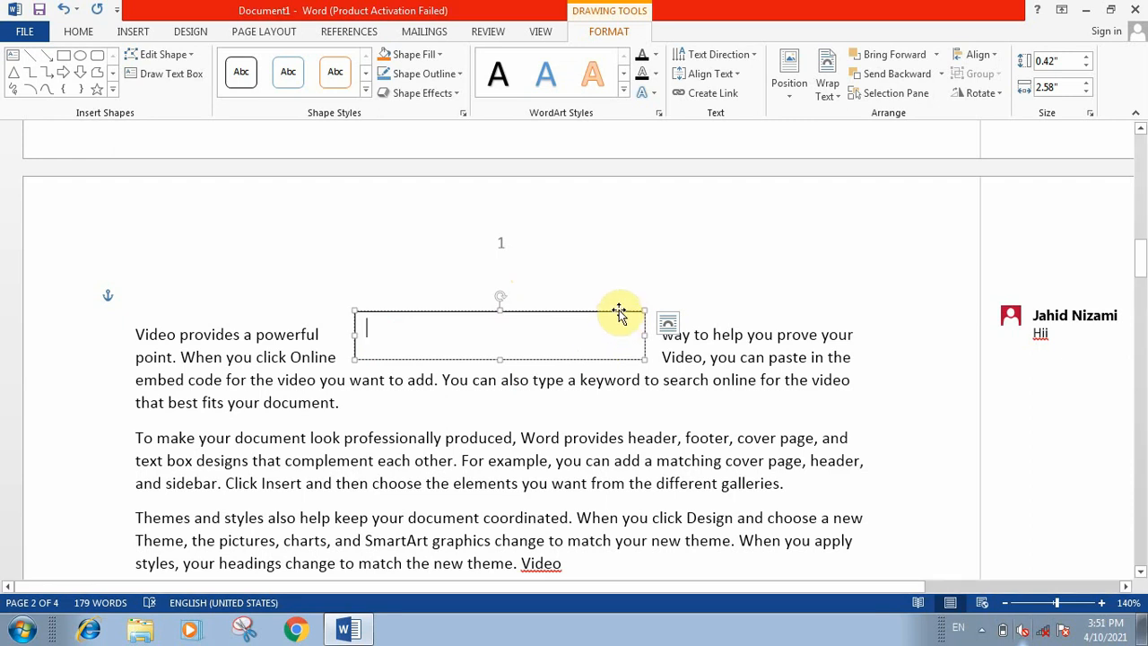
key(Delete)
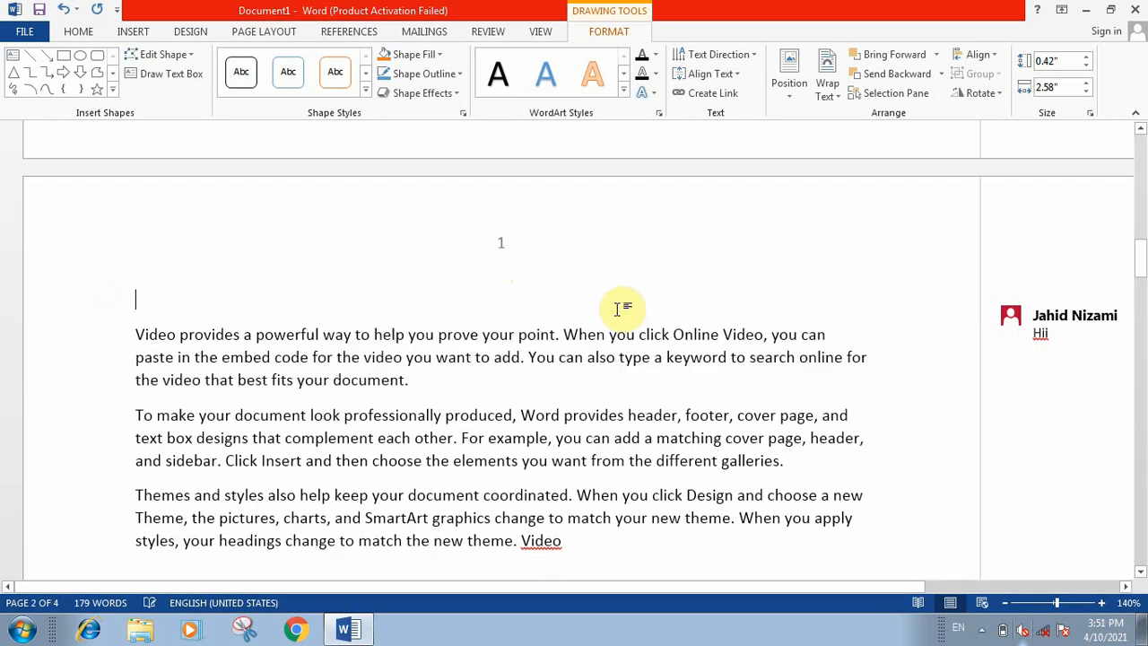
click(123, 32)
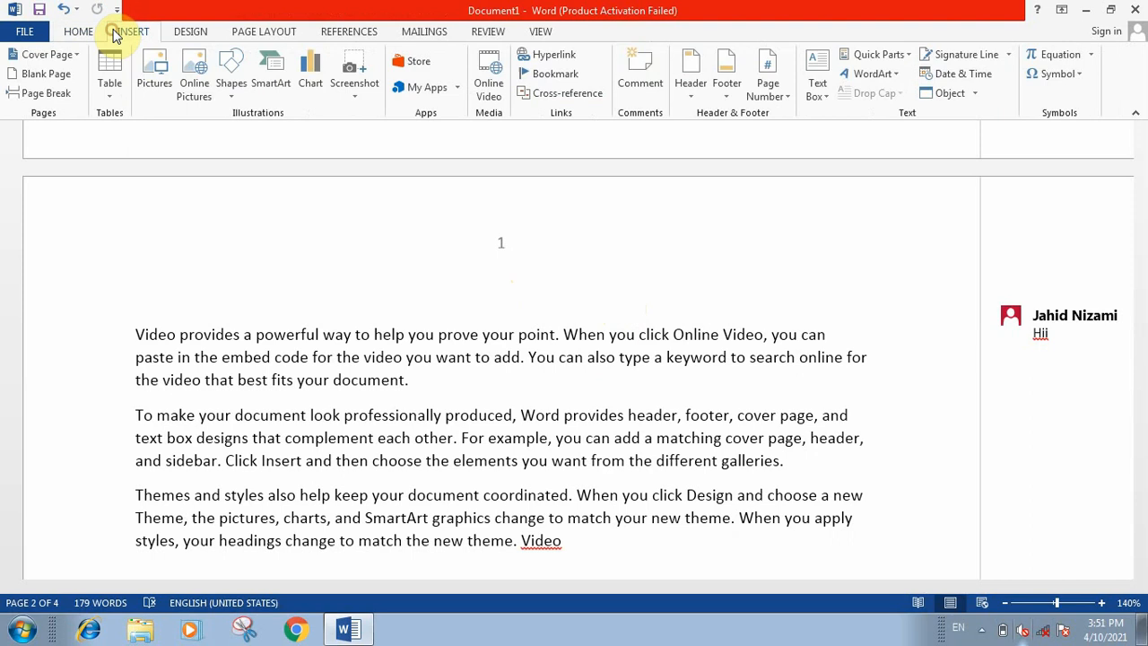
click(912, 57)
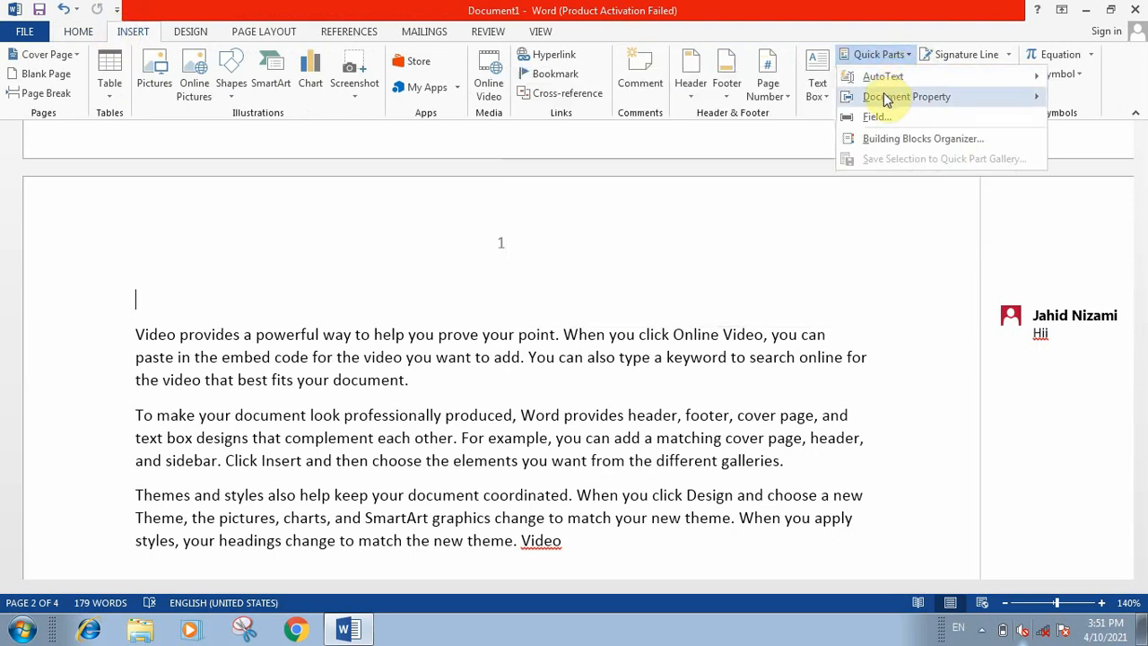
mouse_move(886, 101)
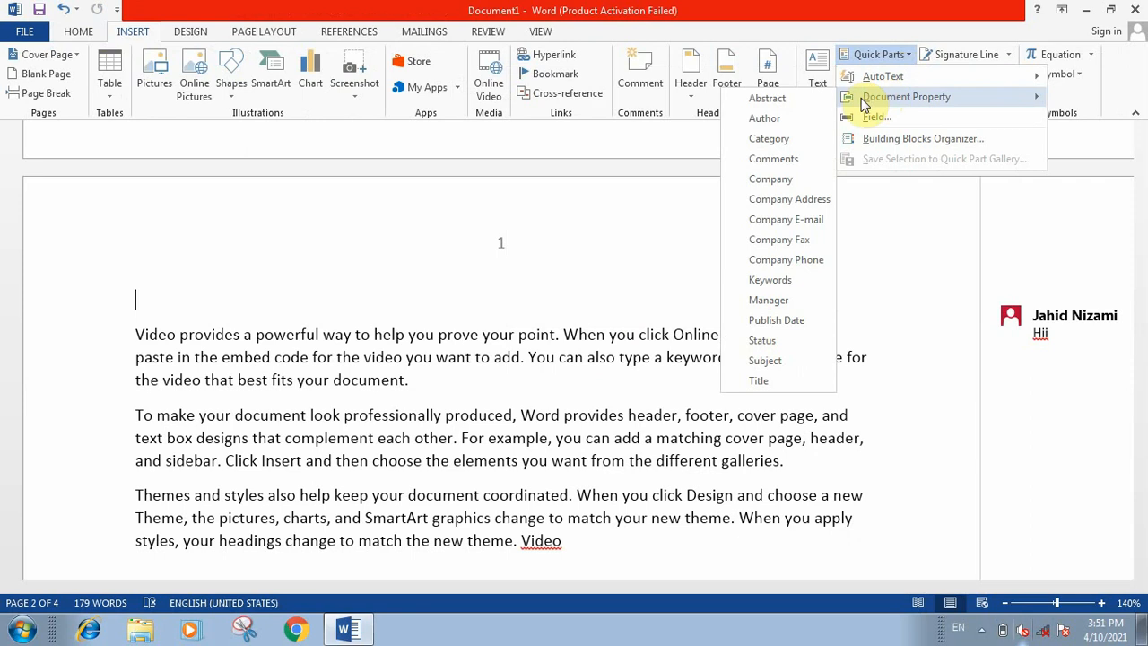
click(135, 363)
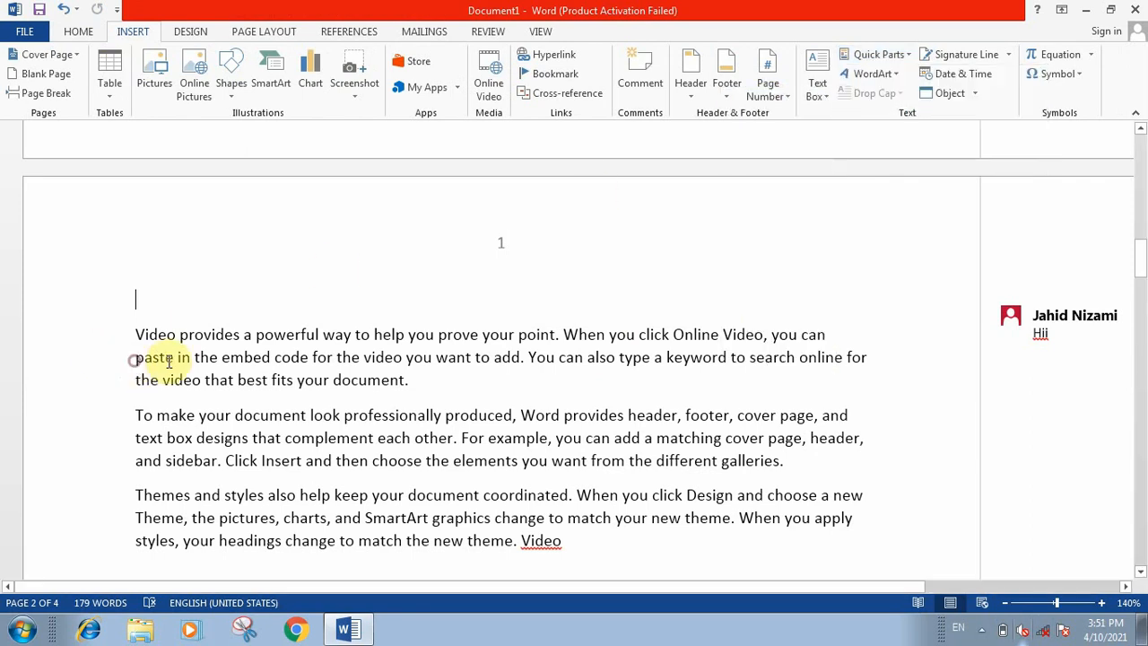
click(201, 365)
click(137, 334)
shift+click(191, 357)
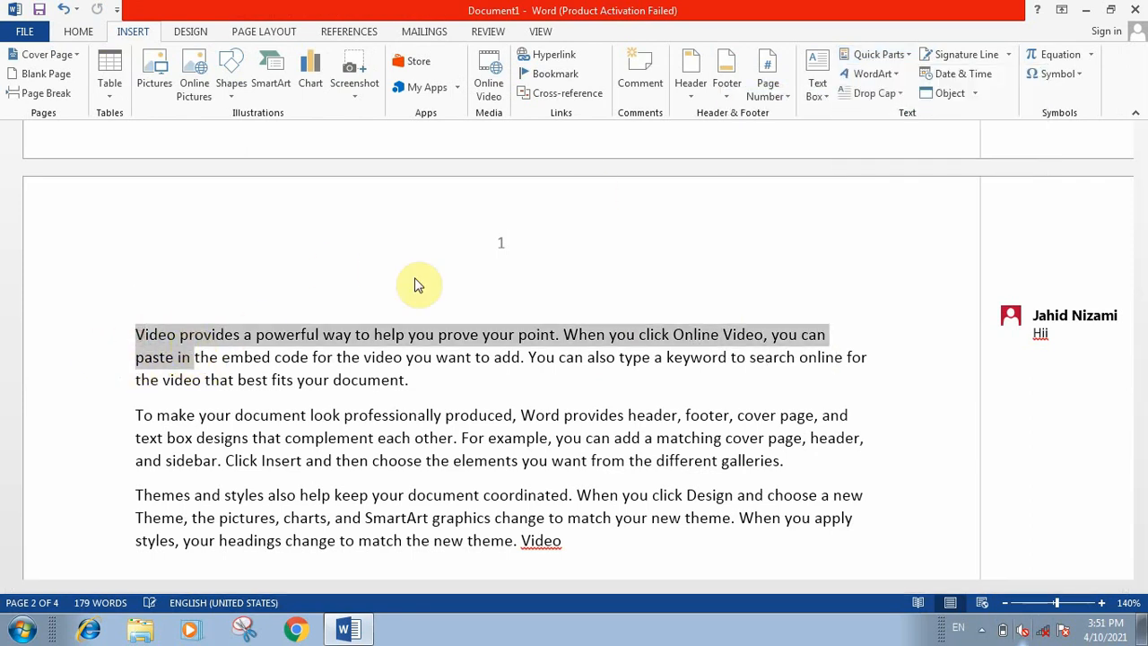
click(371, 359)
click(148, 335)
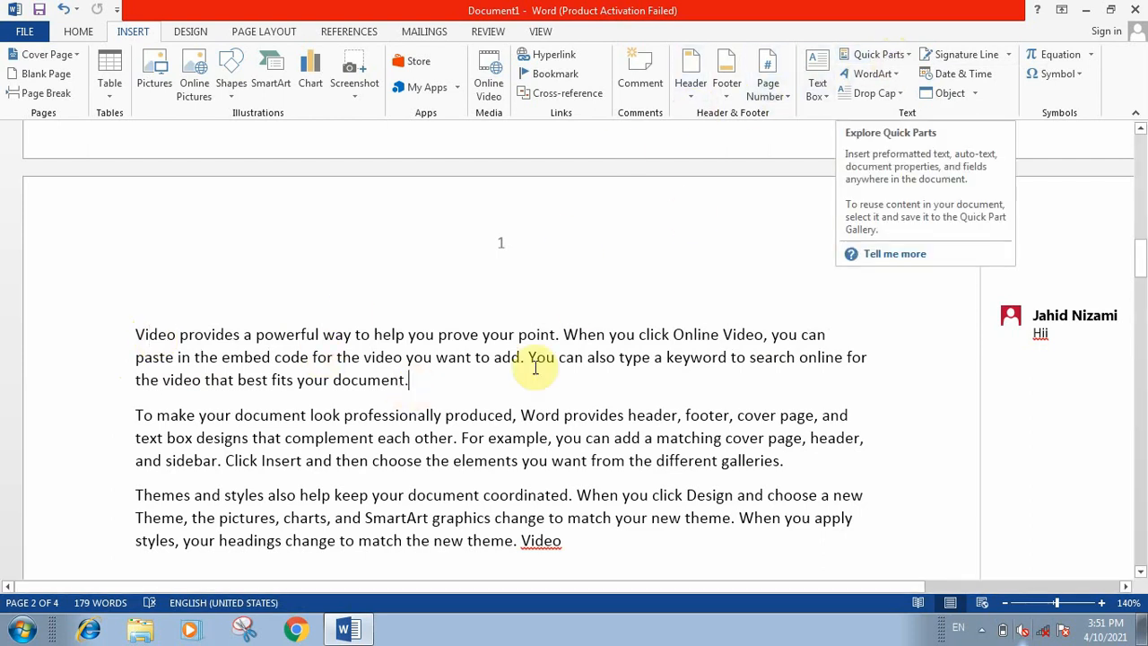
Step: Replace the opening word "Video" of the first paragraph on page 2 with the AutoText entry for the author's full name
click(133, 333)
drag(135, 334, 173, 343)
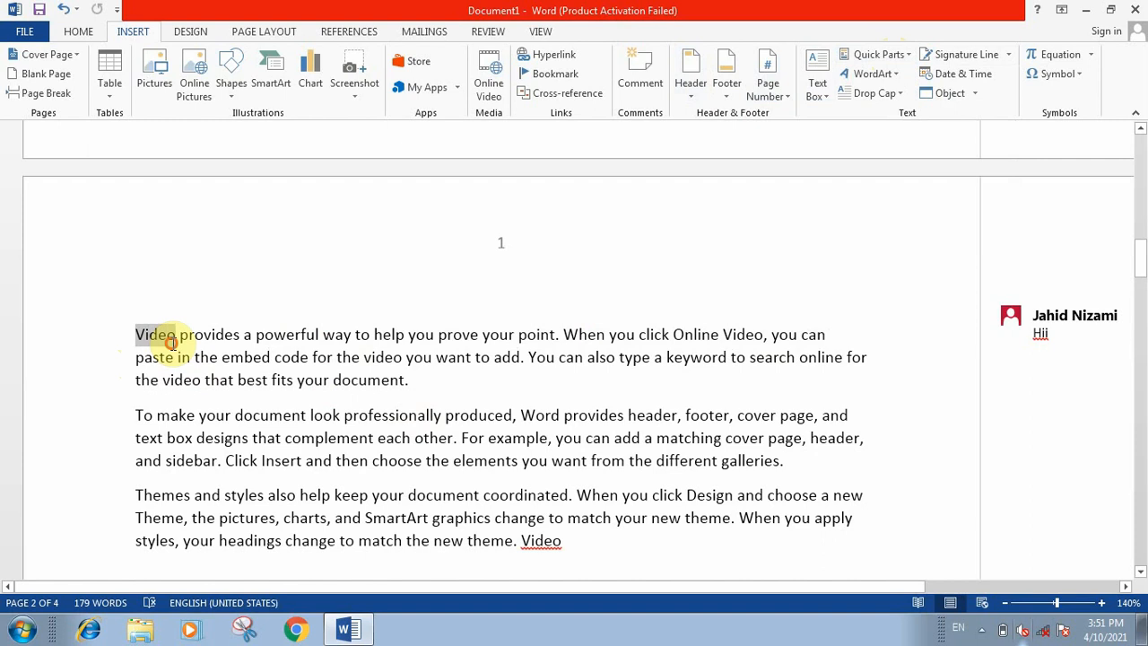
click(897, 53)
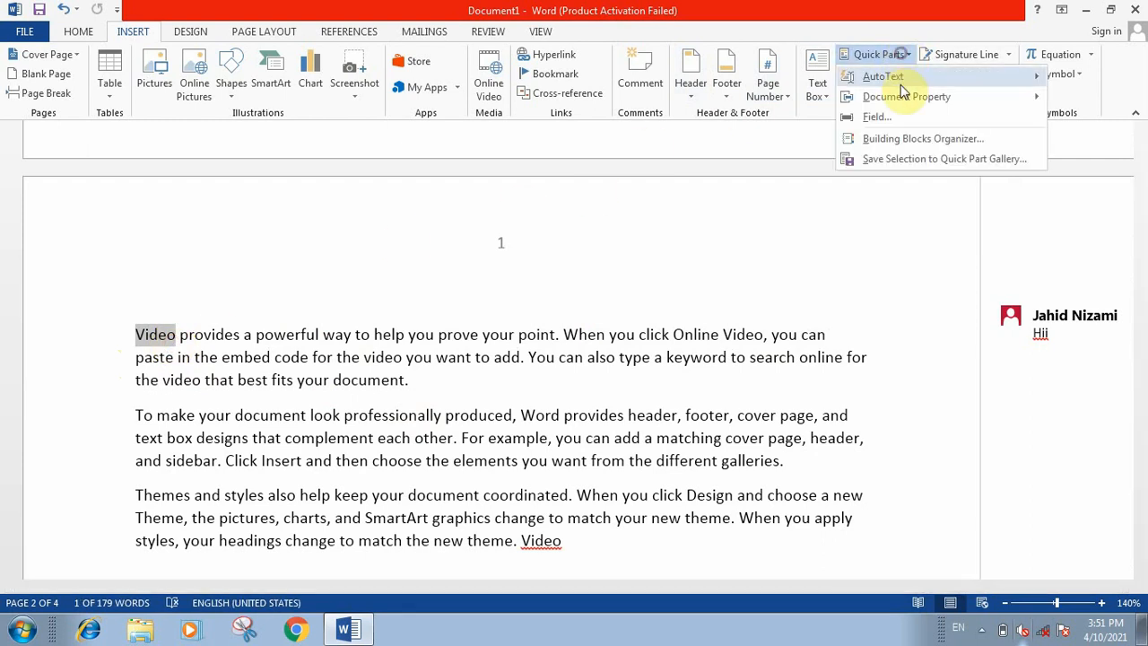
mouse_move(891, 79)
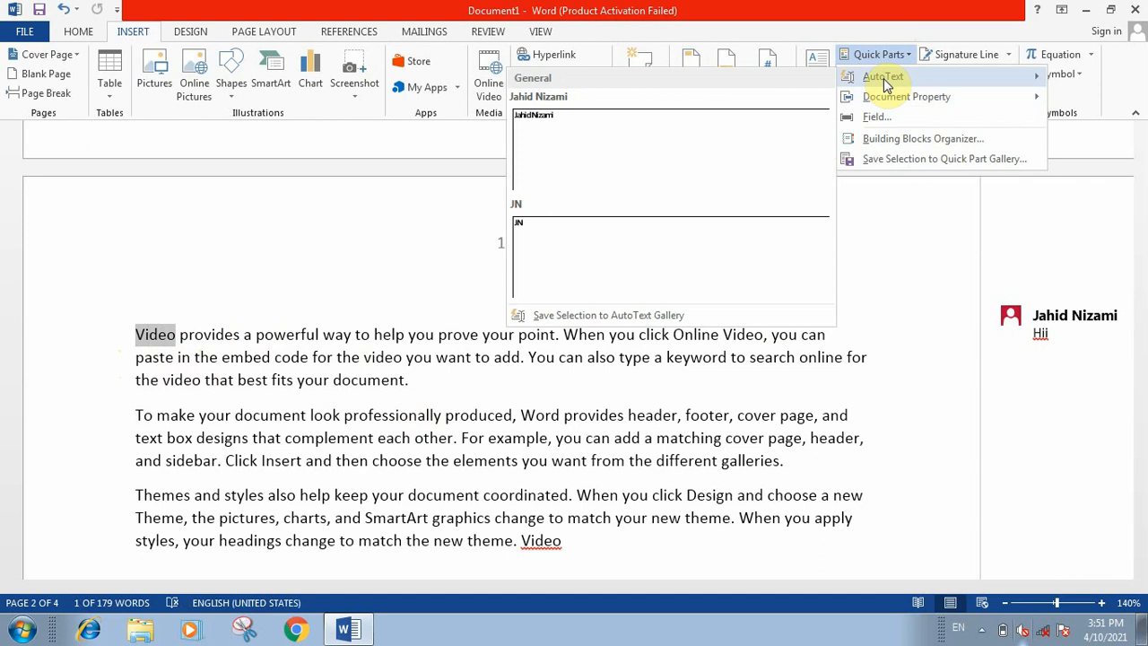
click(625, 139)
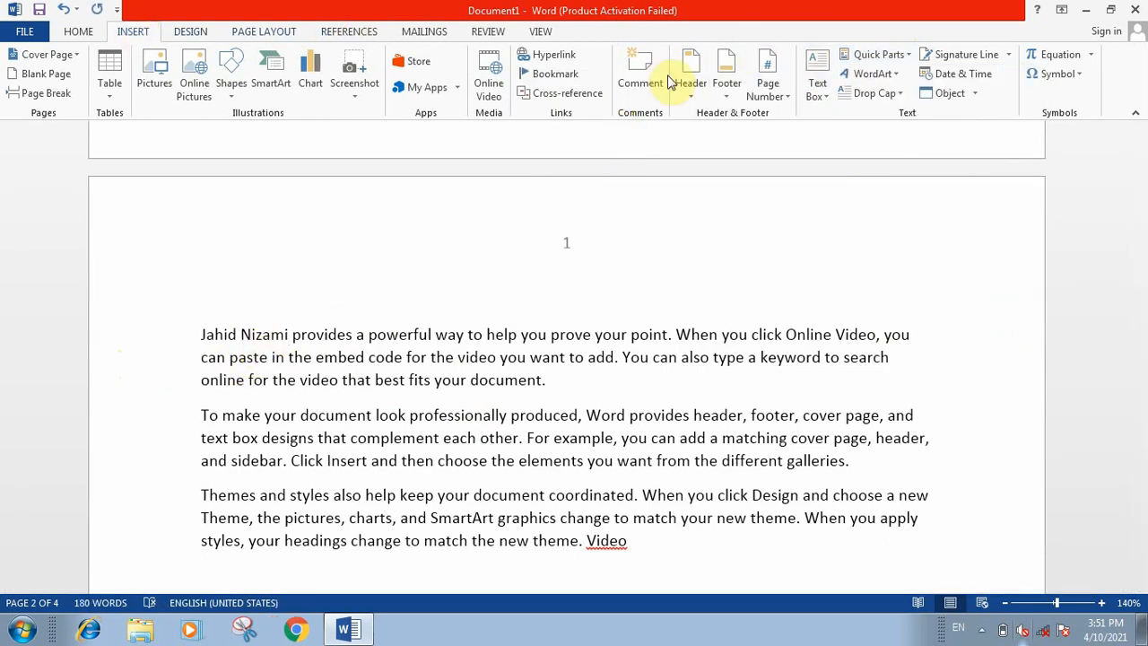
Step: Insert the Author document property directly after the name at the start of the first paragraph, and leave the field
click(912, 56)
mouse_move(896, 96)
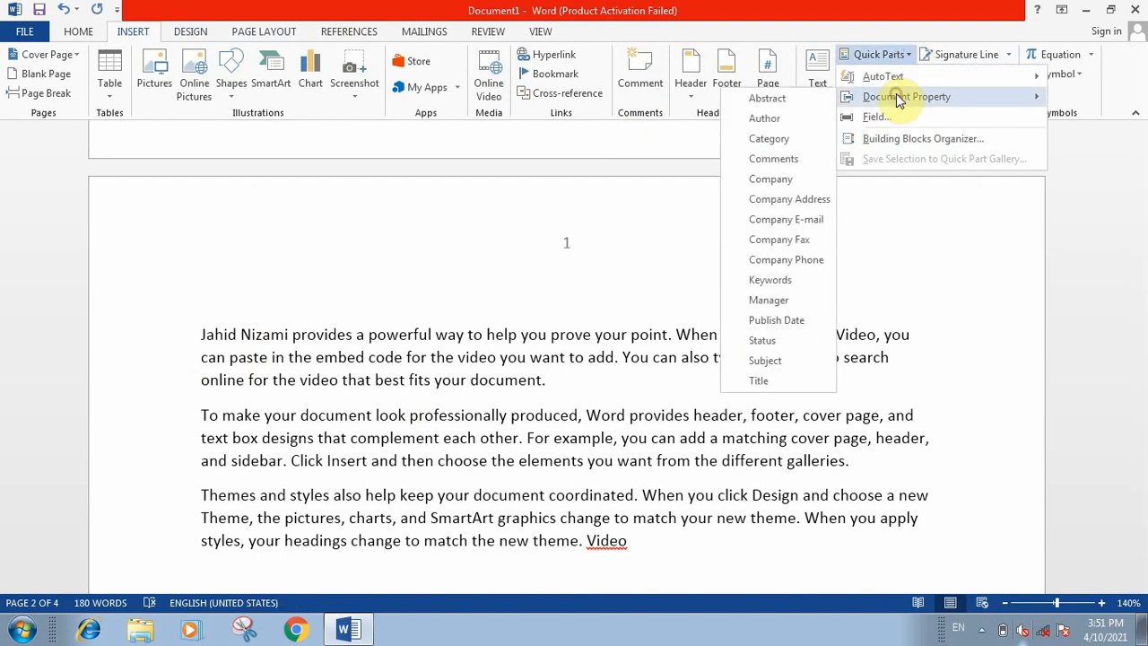
click(765, 120)
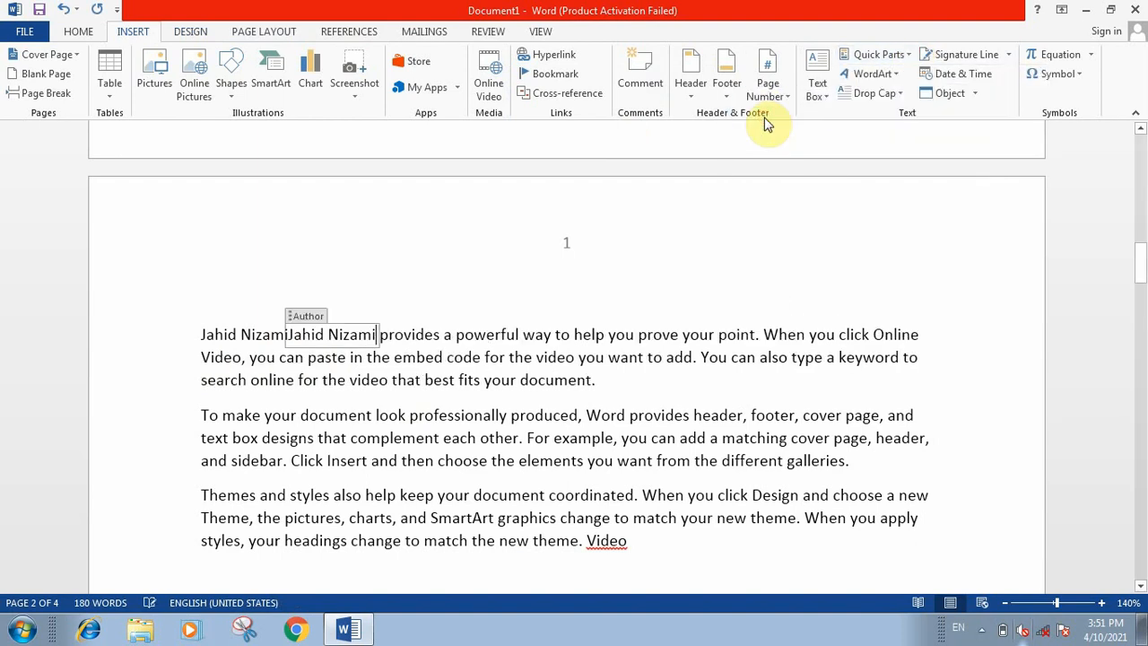
click(440, 343)
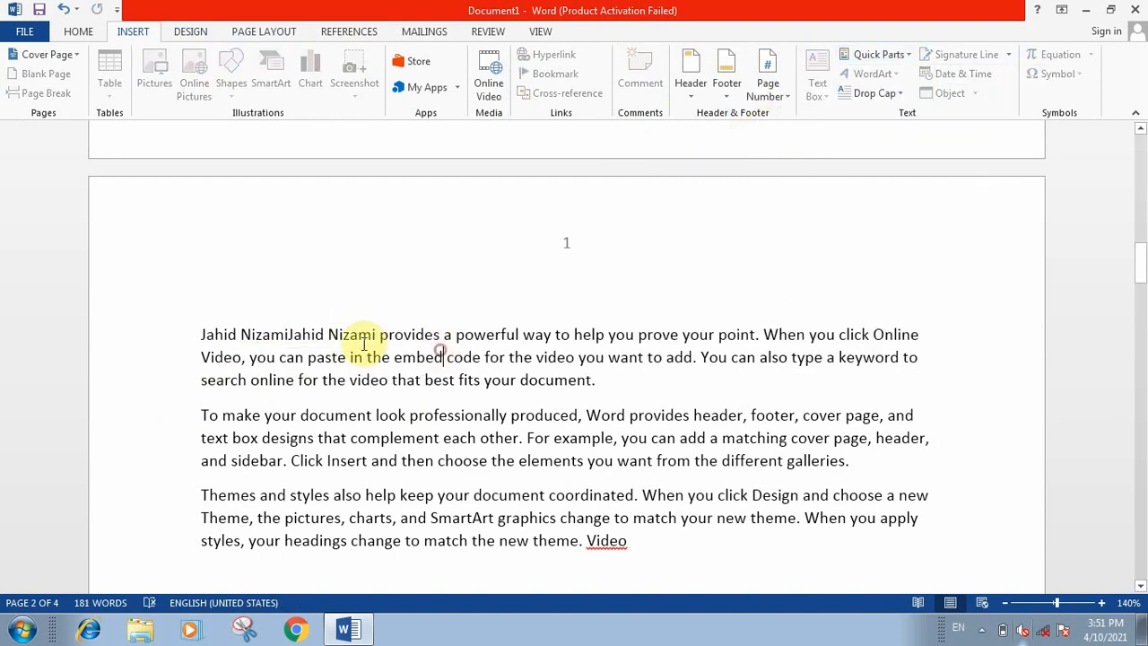
click(352, 337)
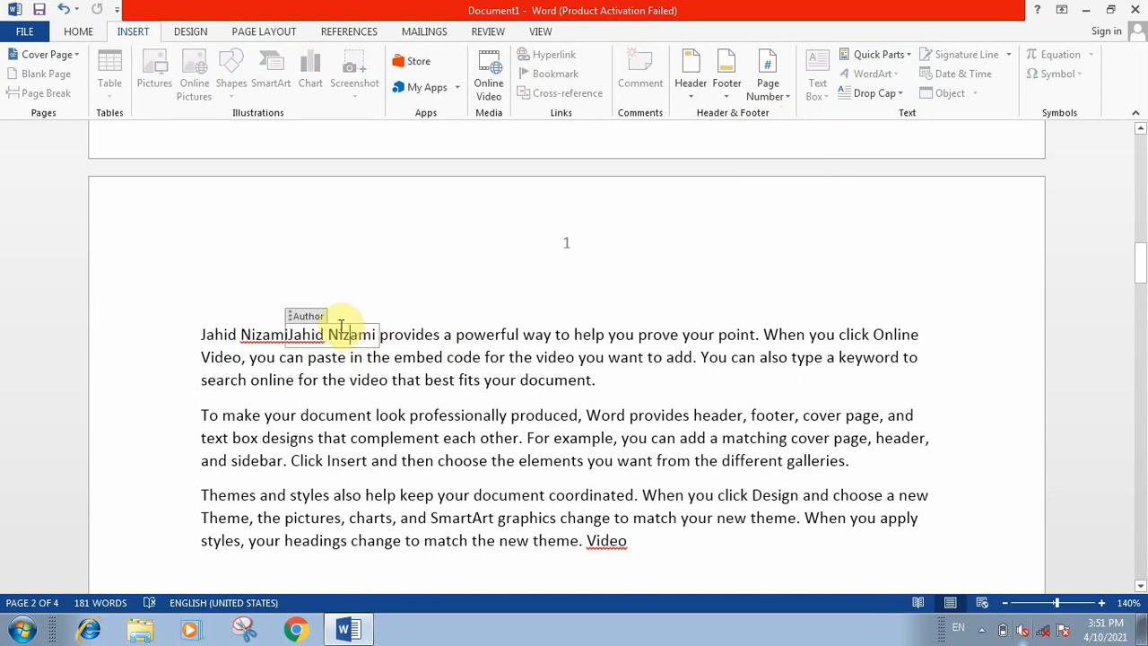
scroll(679, 456, down, 4)
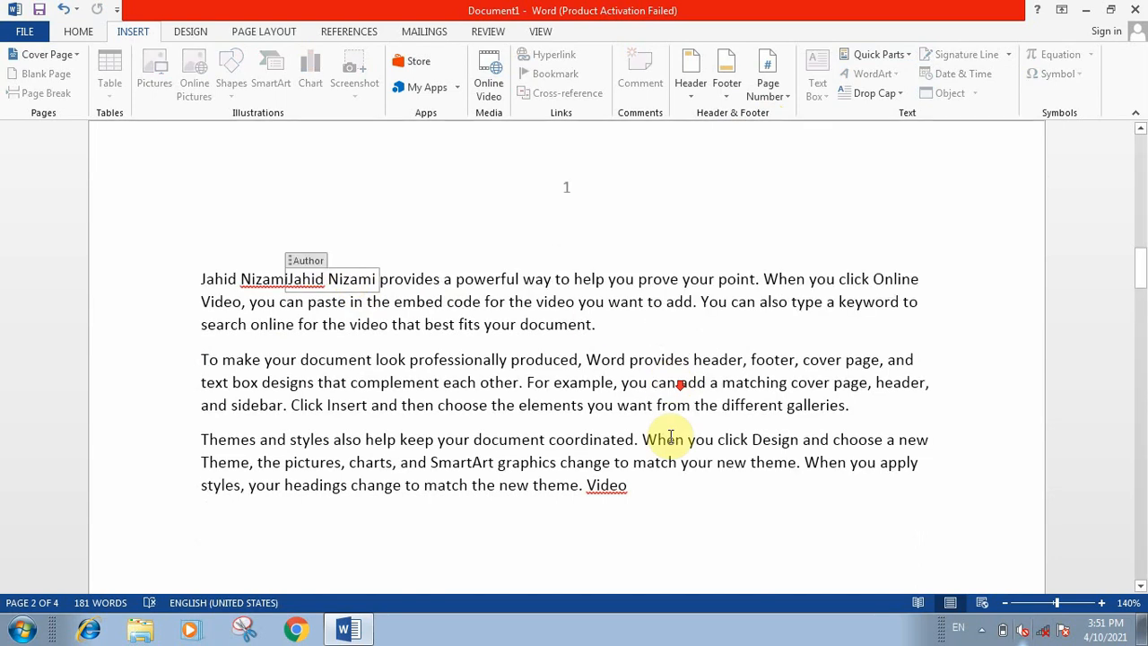
click(668, 464)
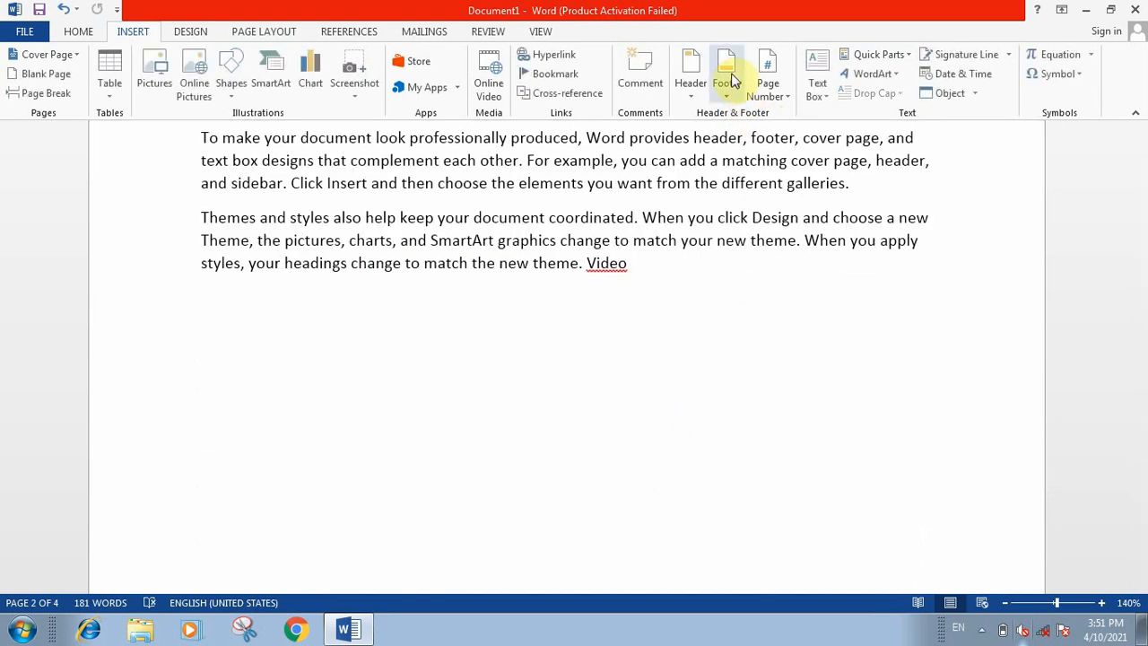
Step: Insert the Author document property on page 2 and select its field at the start of the first paragraph
click(877, 55)
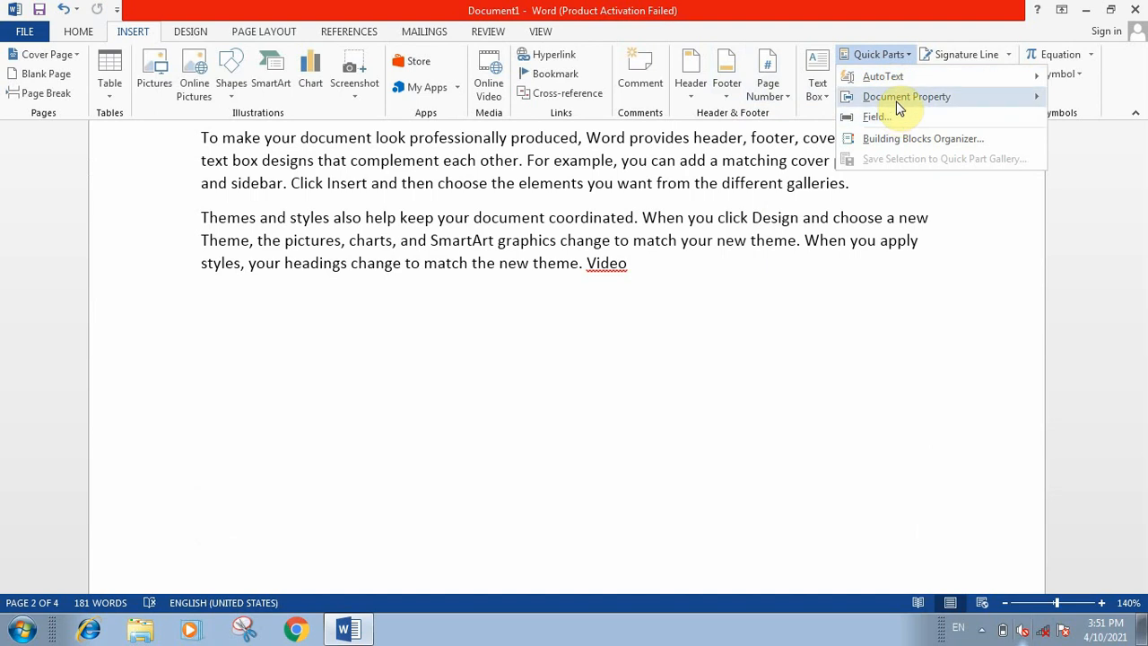
mouse_move(897, 99)
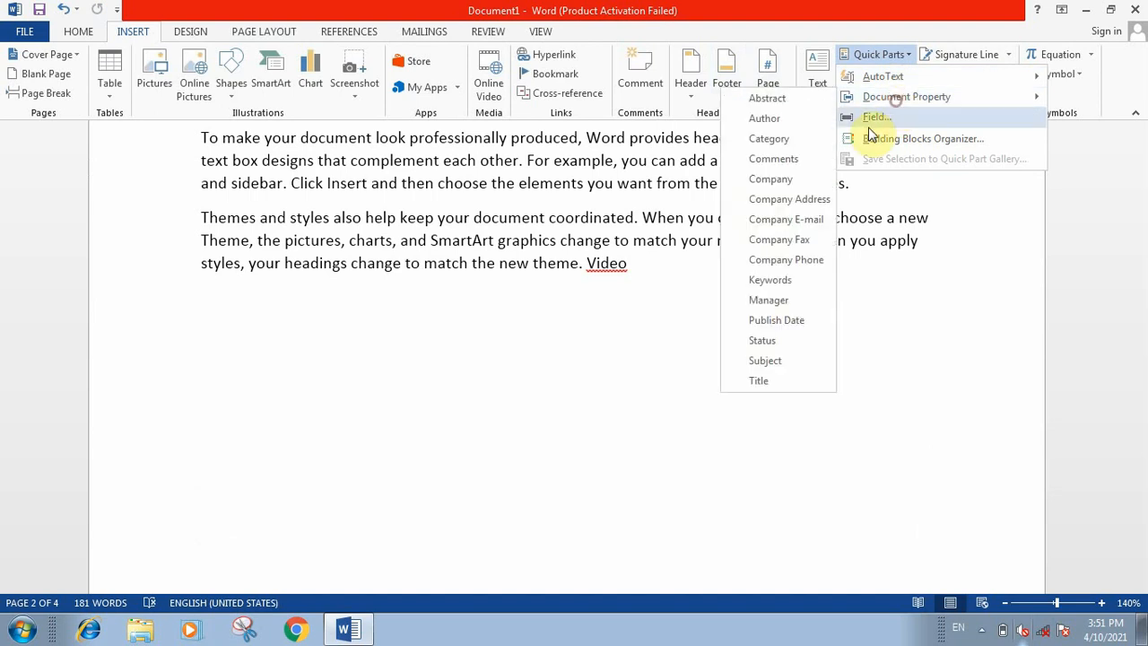
click(774, 119)
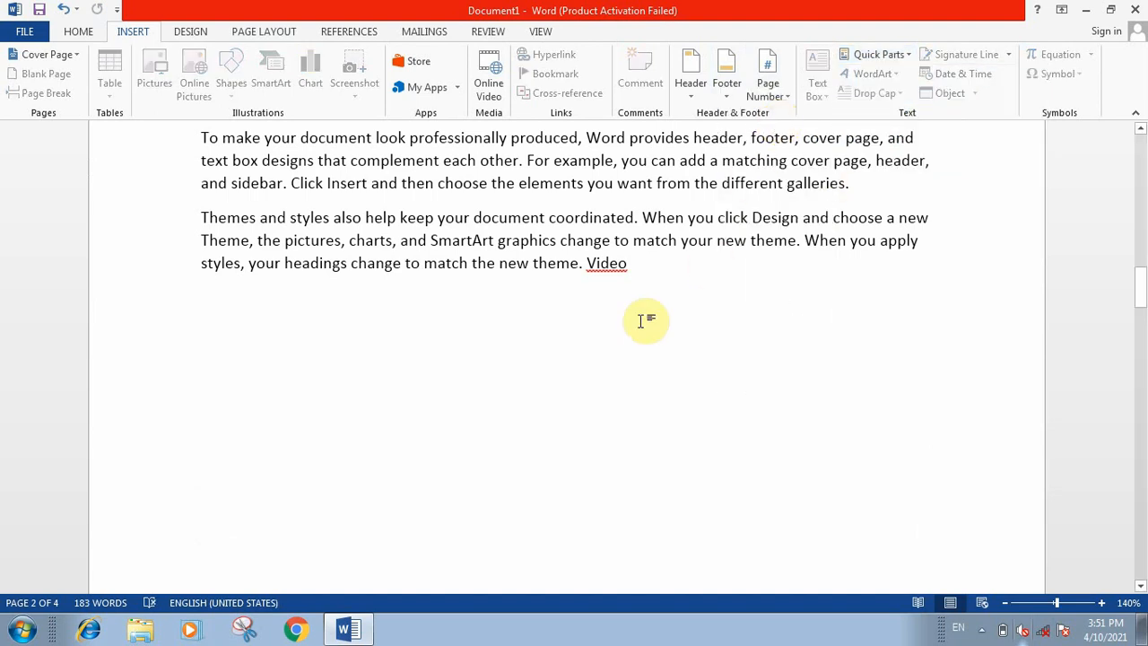
scroll(640, 321, down, 3)
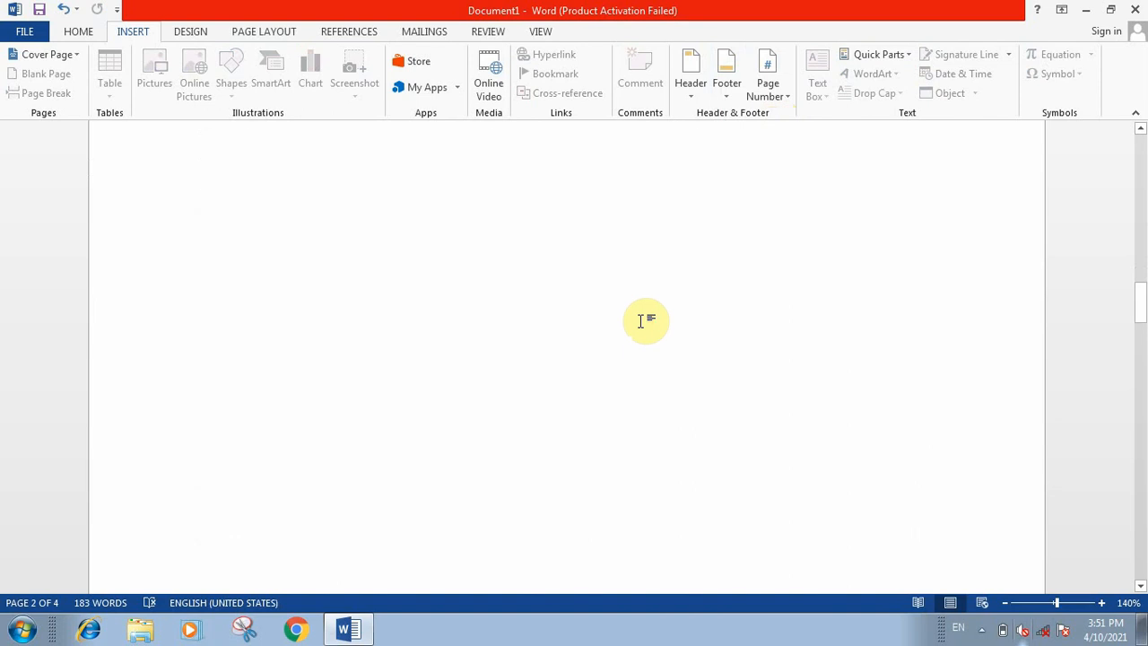
scroll(646, 321, up, 8)
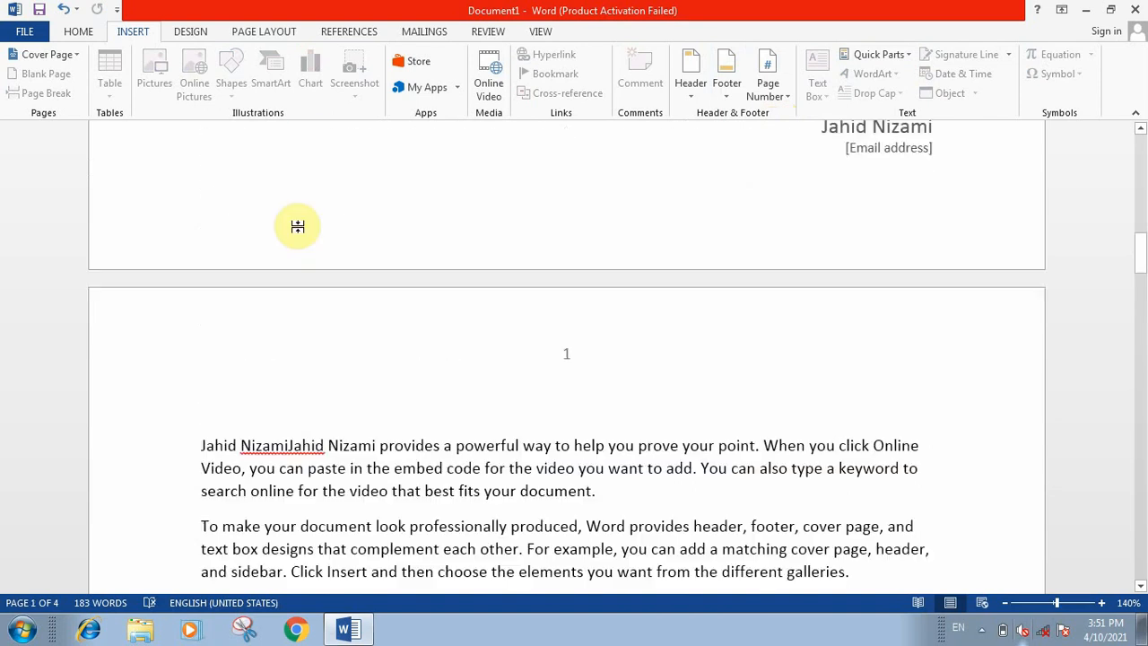
click(307, 443)
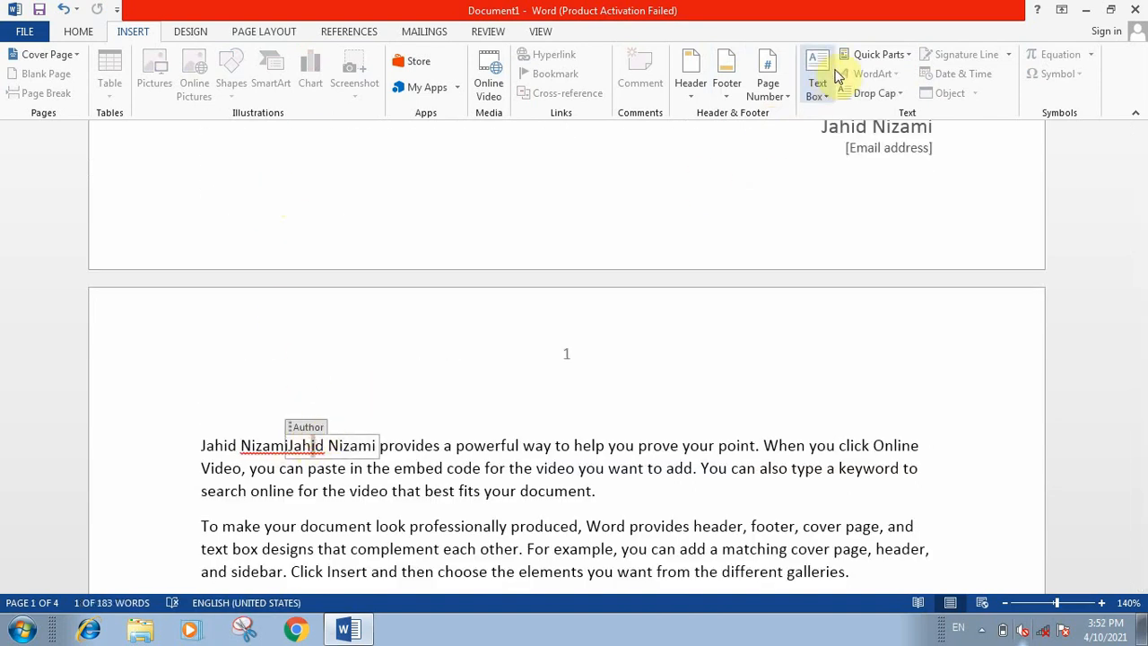
Step: Insert blue reflected WordArt on the blank line above page 2's first paragraph and replace its placeholder text with a person's first name
click(615, 380)
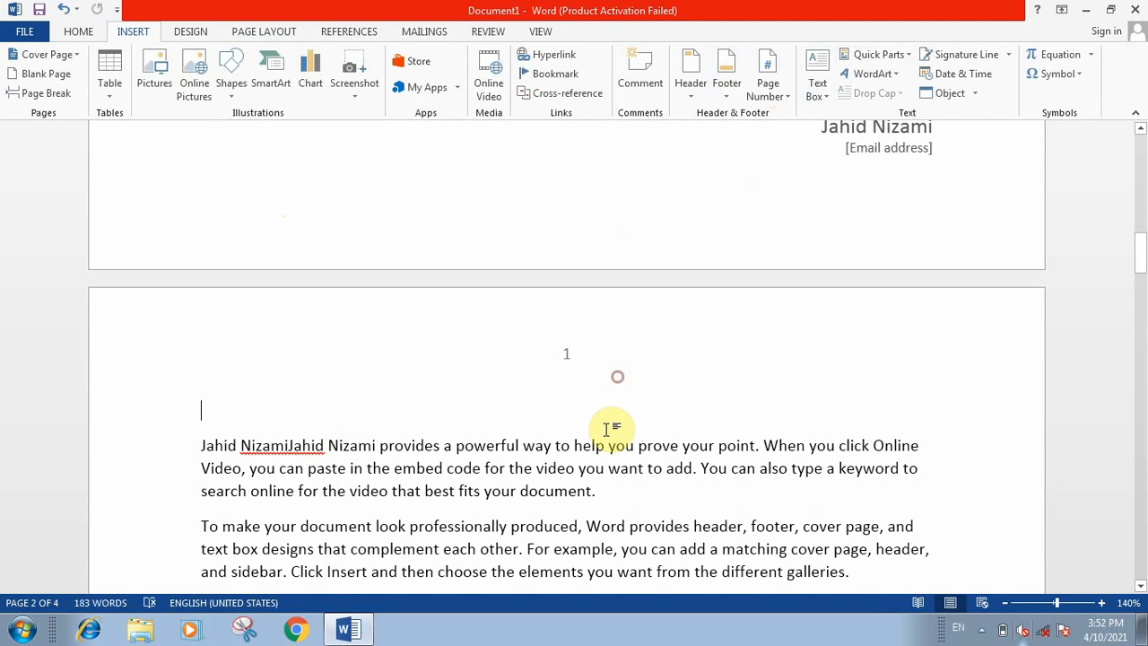
click(886, 75)
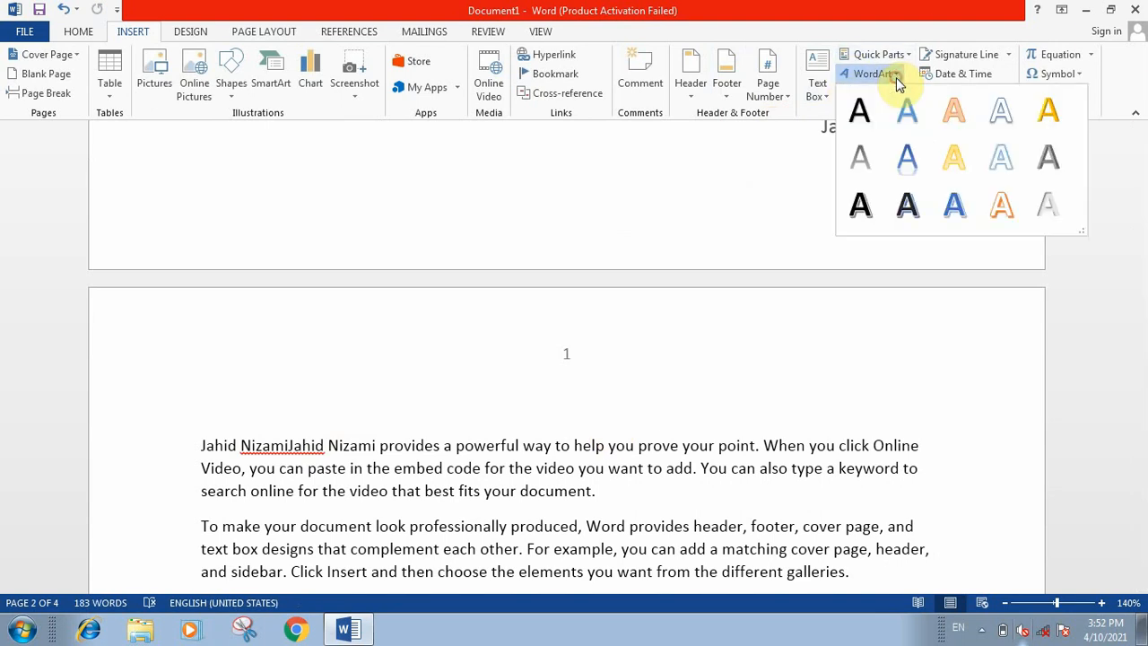
click(911, 161)
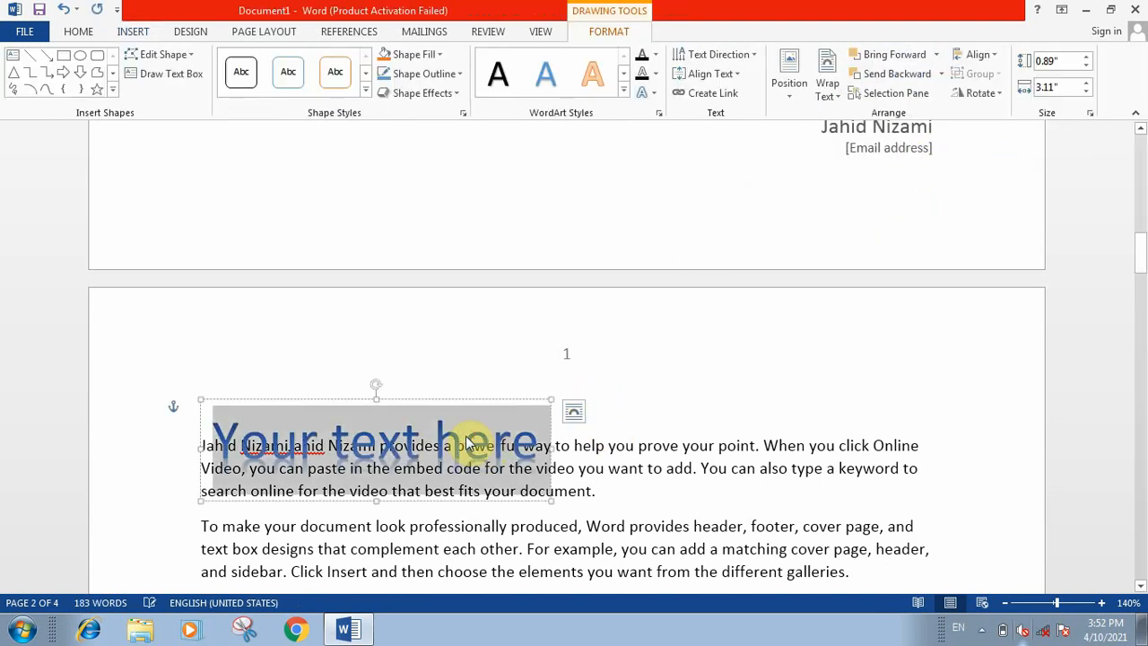
drag(507, 354, 541, 323)
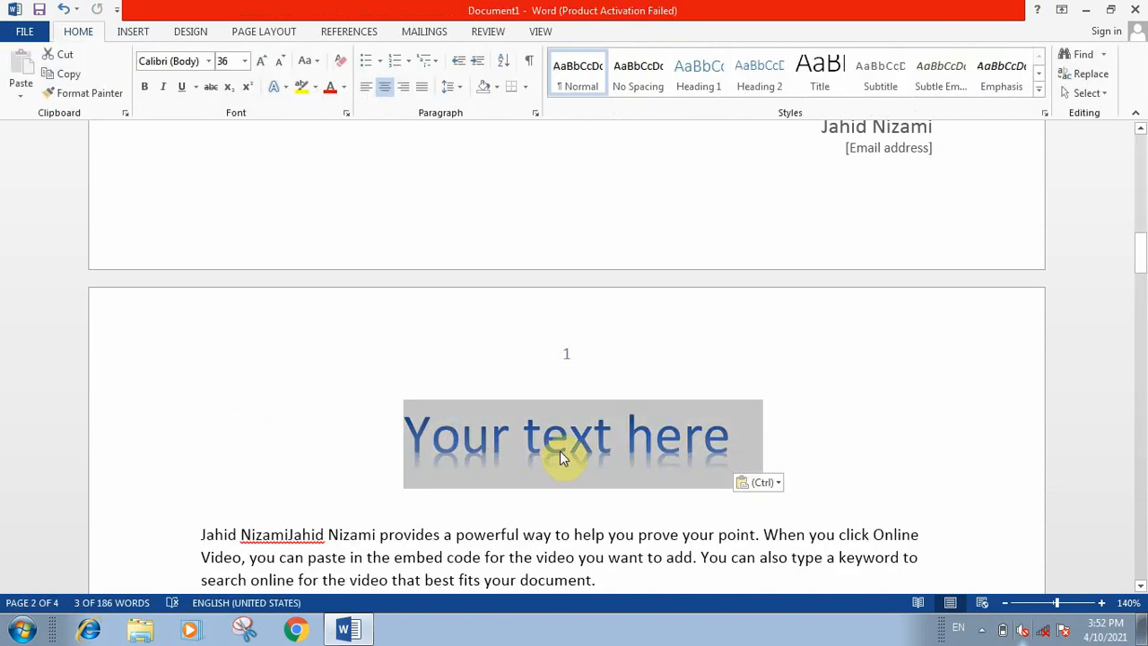
text(Sa)
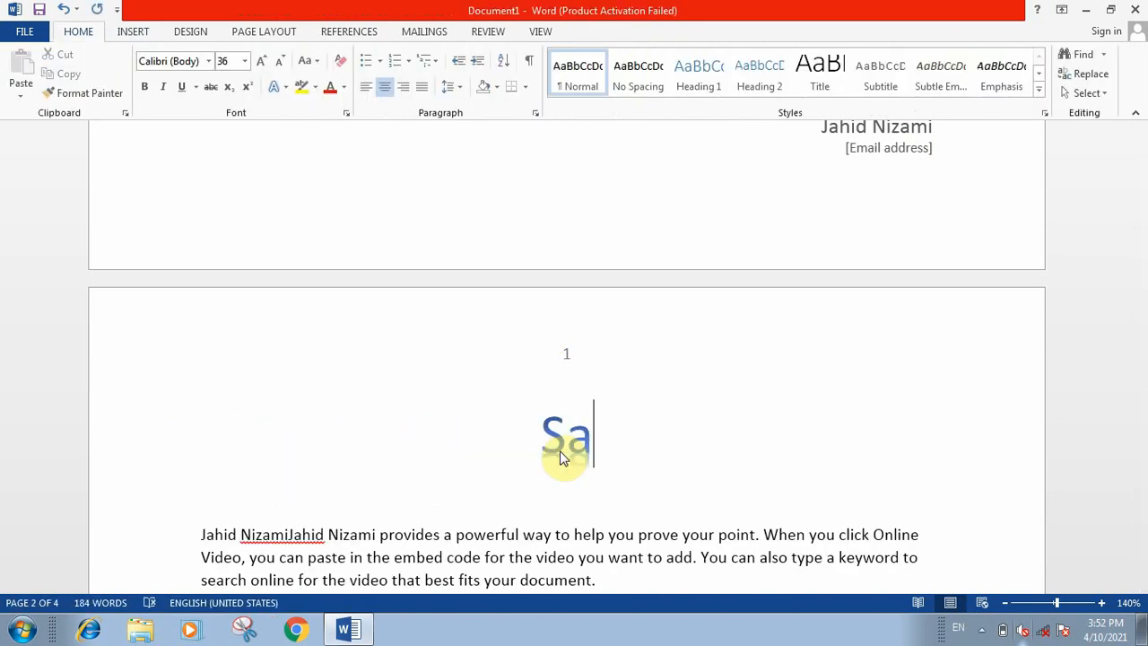
text(urabh)
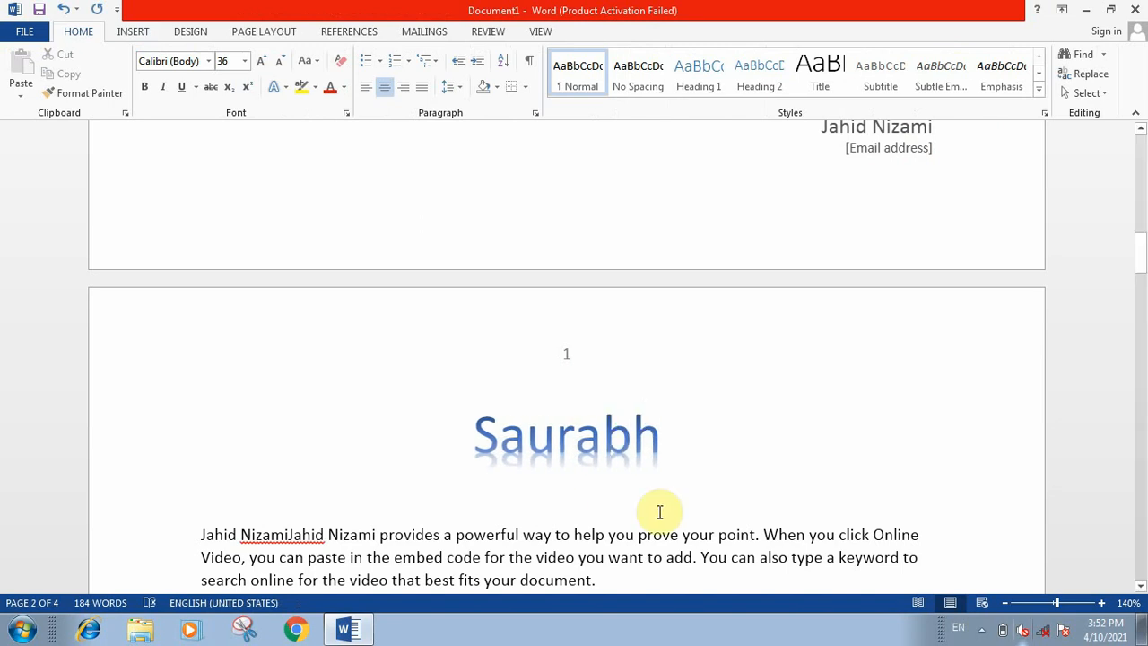
Step: Apply the Dropped drop cap style to the word "To" at the start of the second paragraph and deselect it
scroll(713, 422, down, 3)
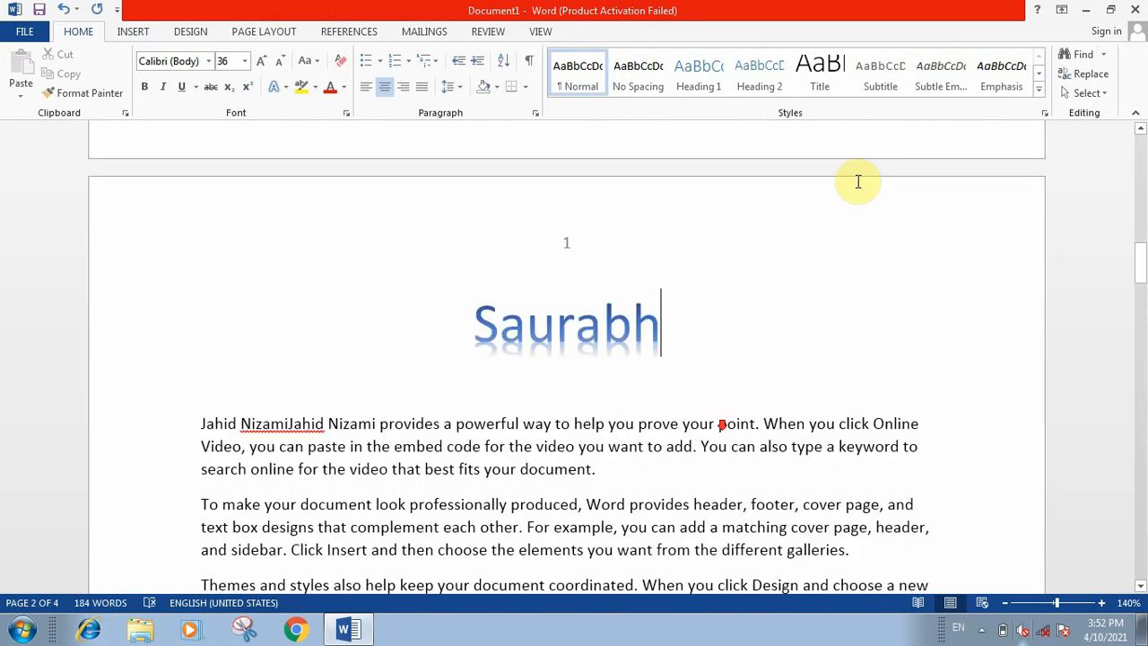
click(130, 30)
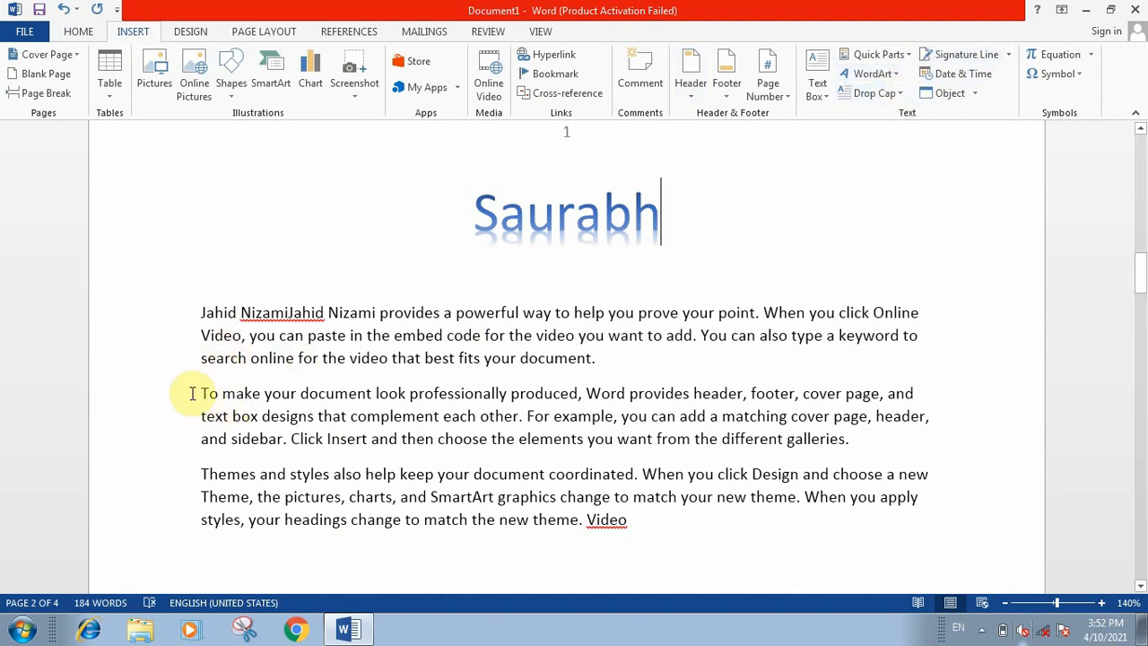
drag(195, 392, 231, 394)
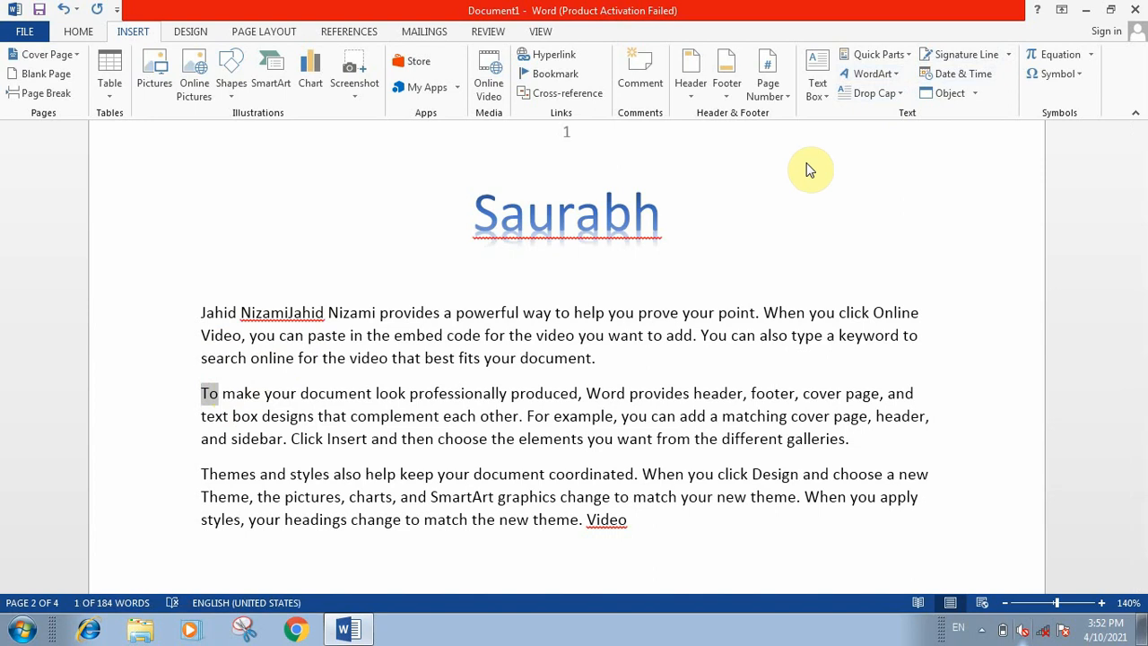
click(883, 93)
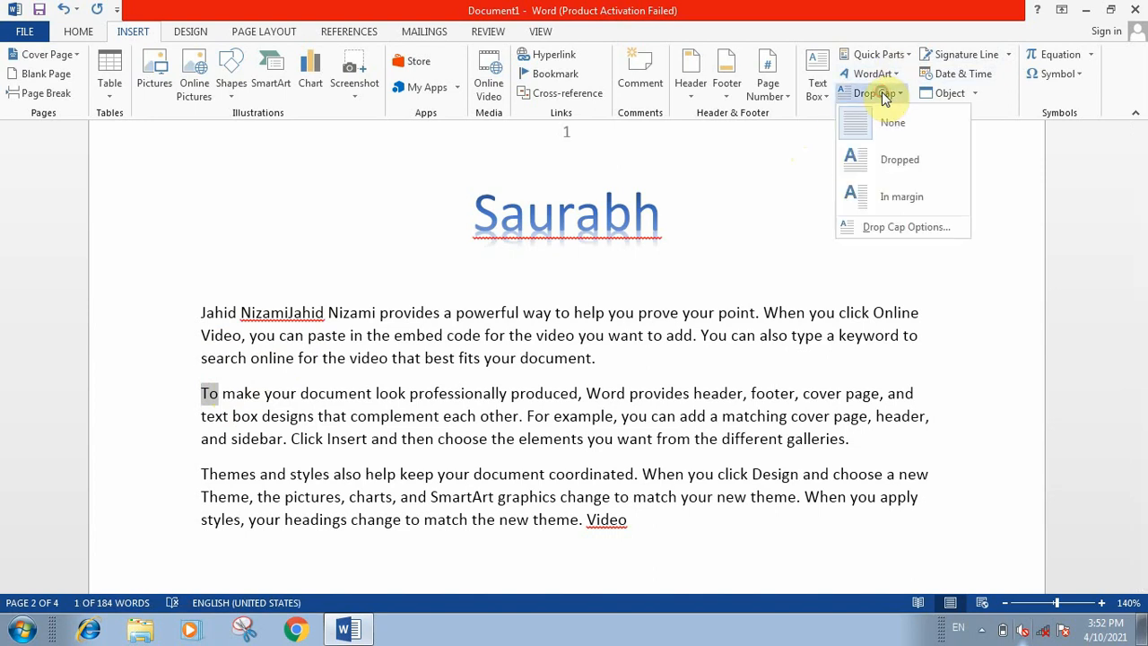
click(869, 163)
scroll(407, 473, down, 2)
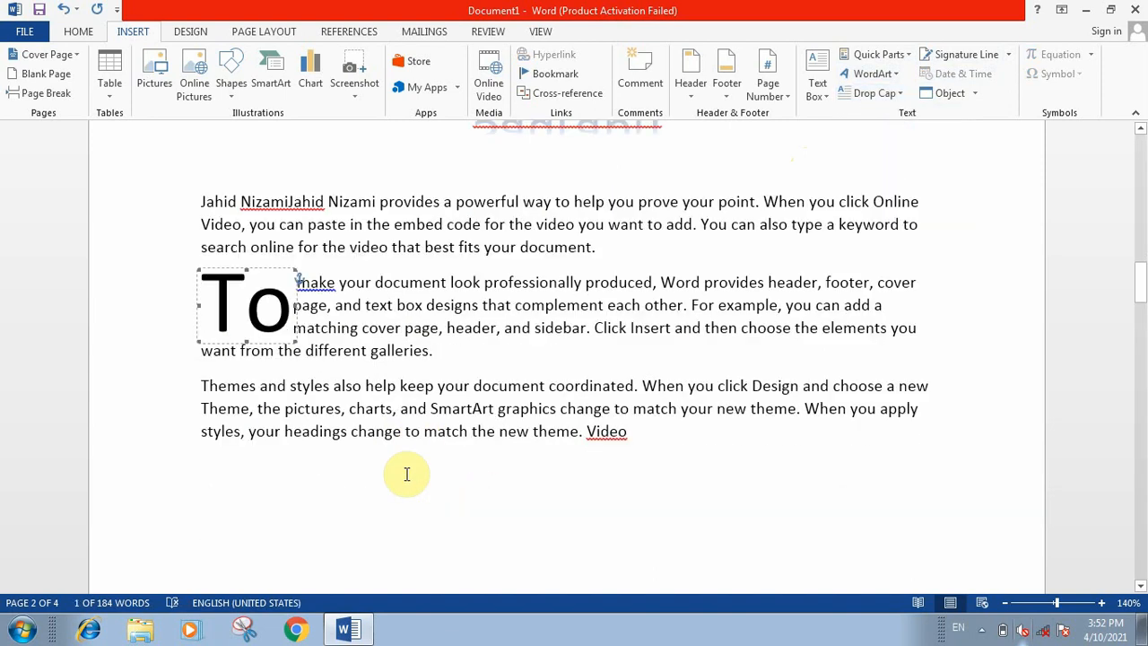
click(427, 385)
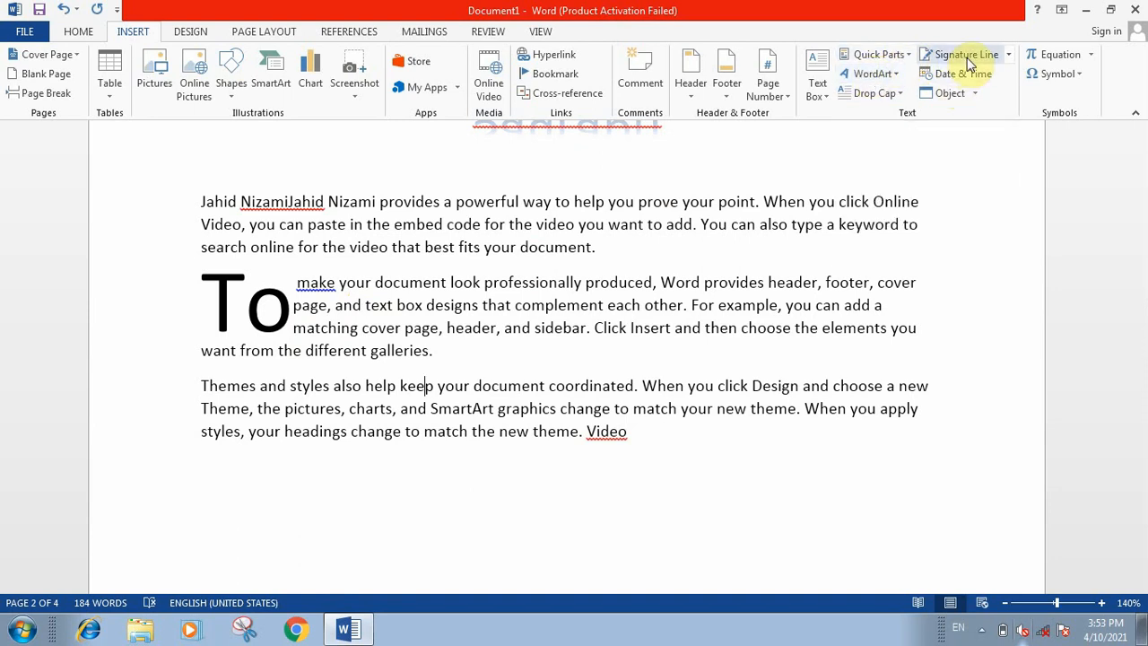
Step: Insert a signature line after the last paragraph's final word, with the suggested signer's name and the title "manager"
click(653, 487)
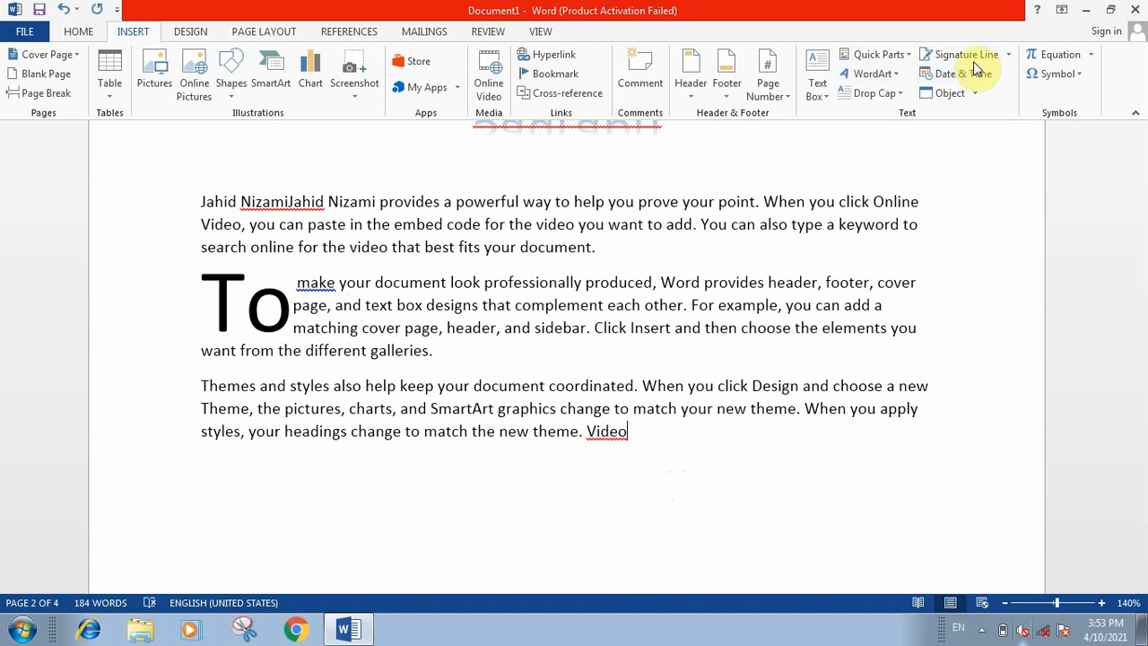
click(1005, 56)
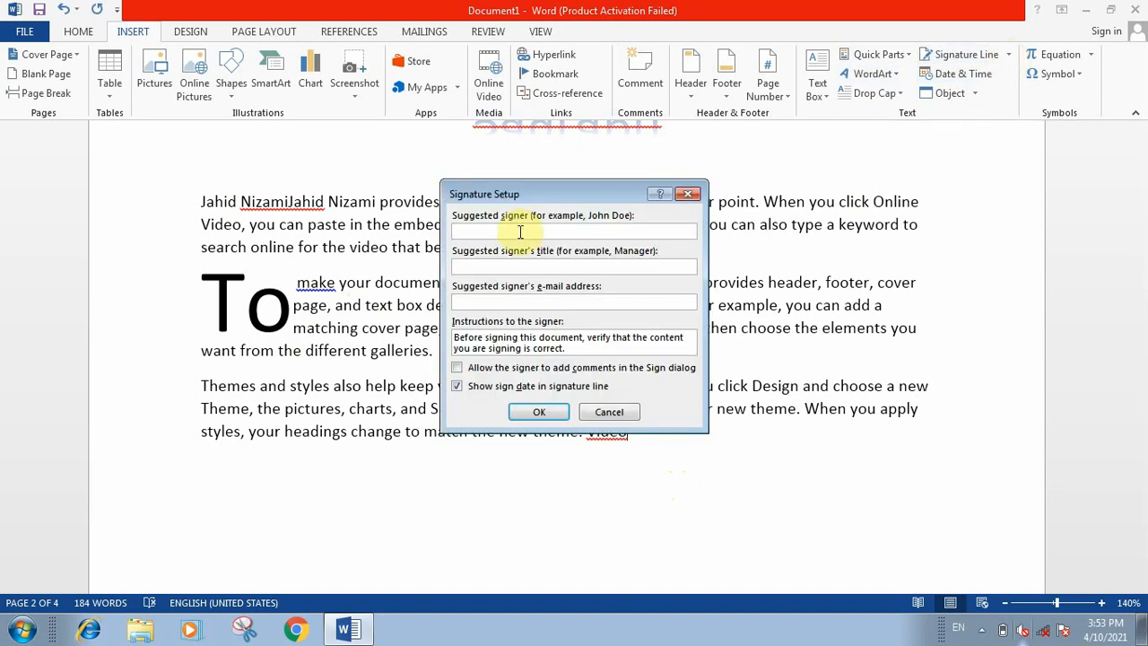
text(s)
text(manager)
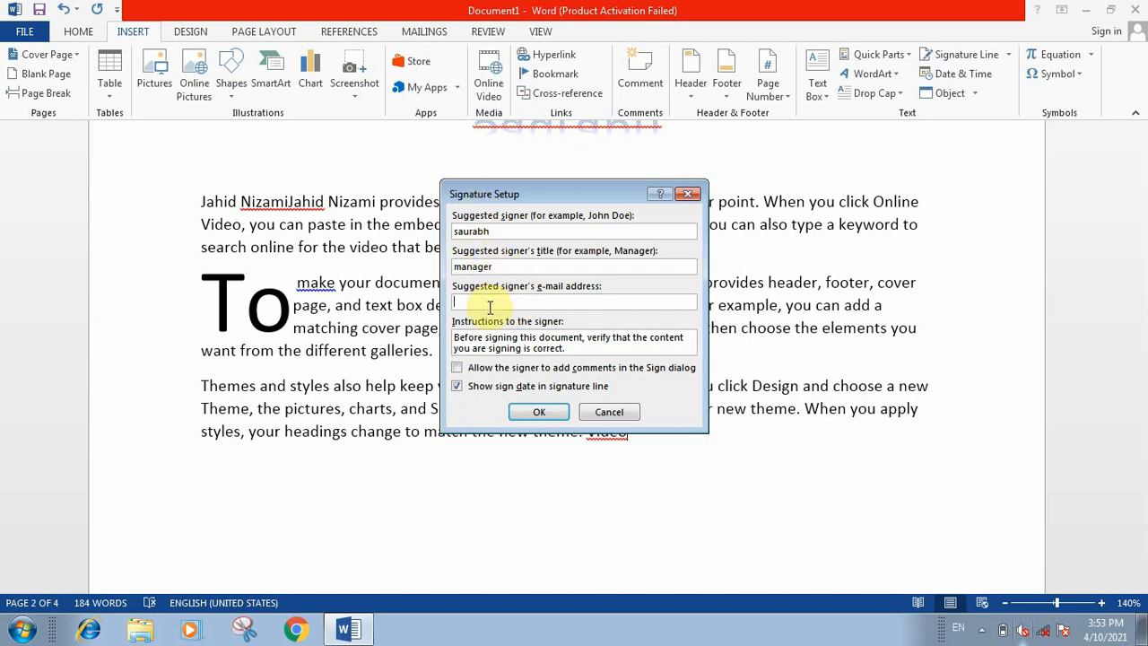
click(538, 410)
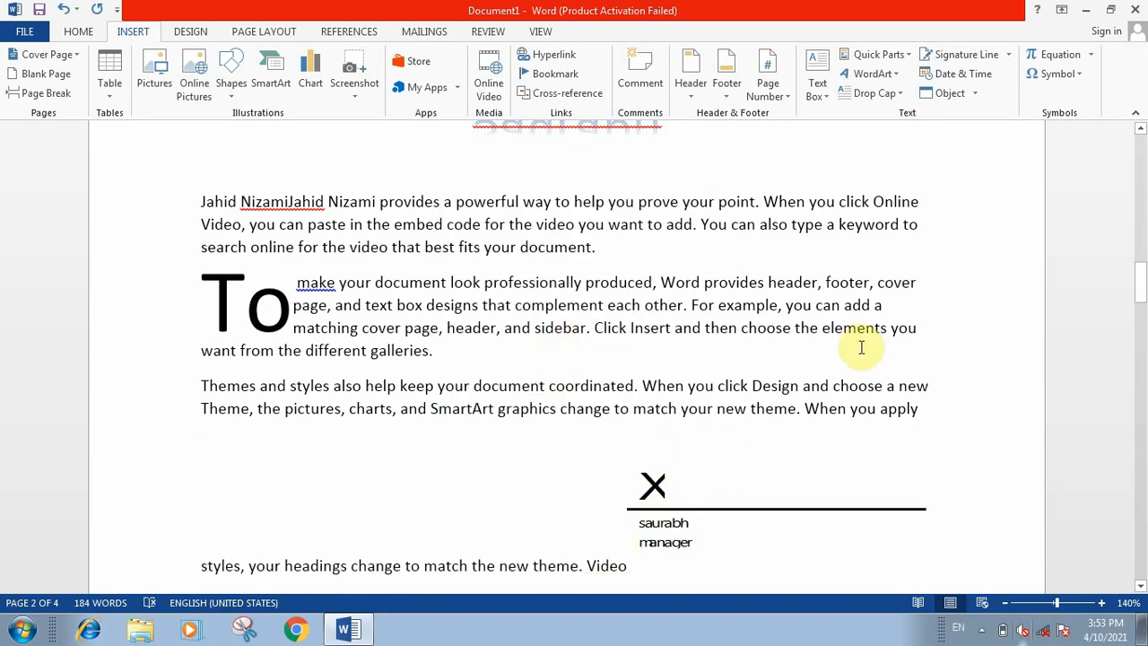
Step: Insert the current date in the format "10 April 2021" in the empty area of page 2 below the signature line
scroll(865, 343, down, 3)
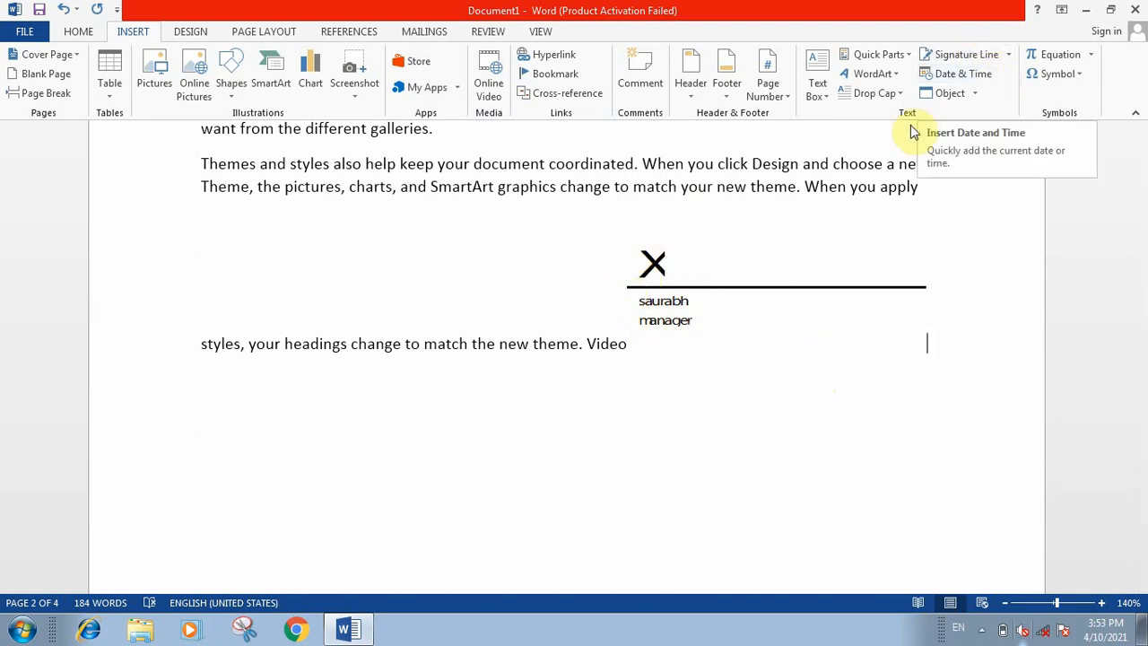
scroll(463, 423, up, 5)
scroll(463, 423, up, 3)
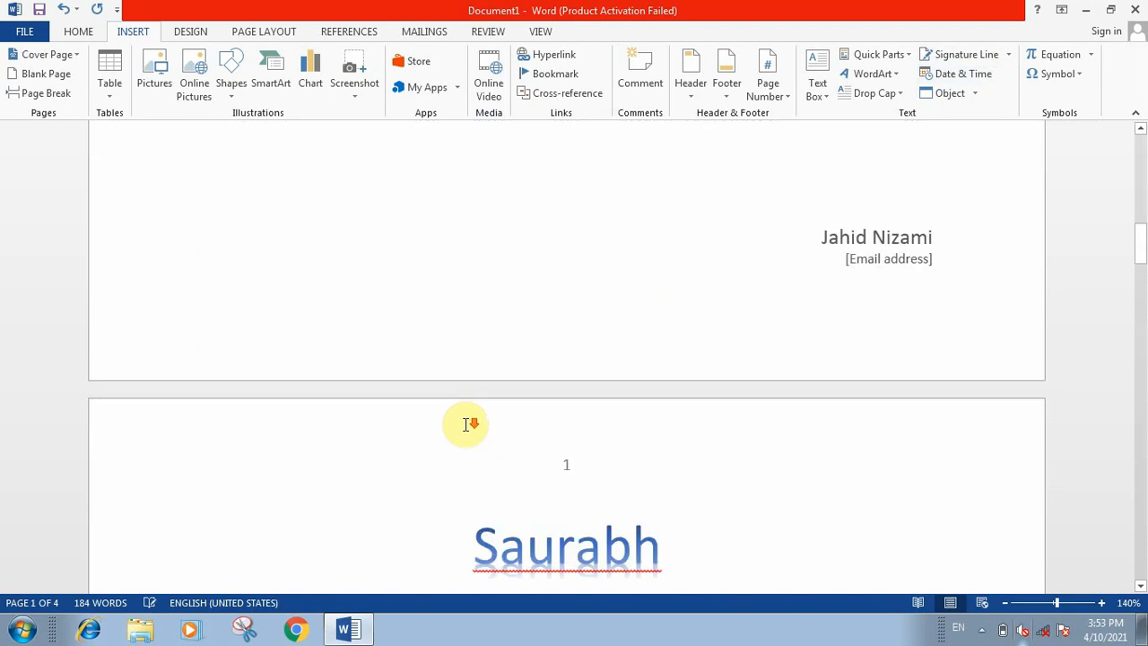
scroll(463, 423, down, 10)
scroll(464, 426, down, 2)
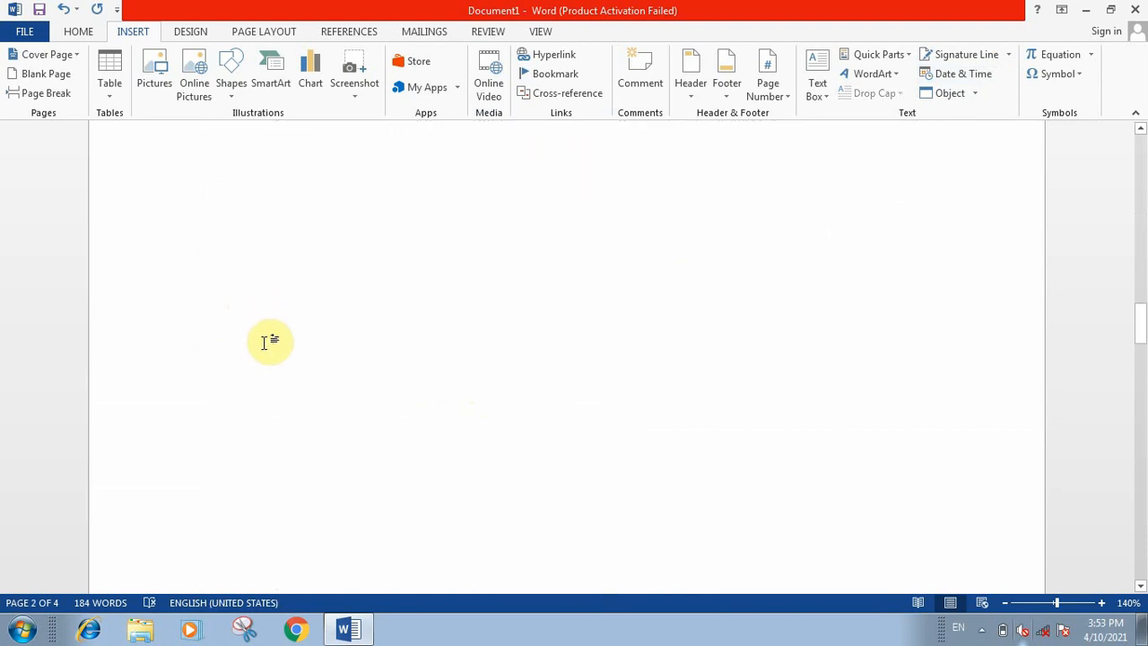
click(269, 341)
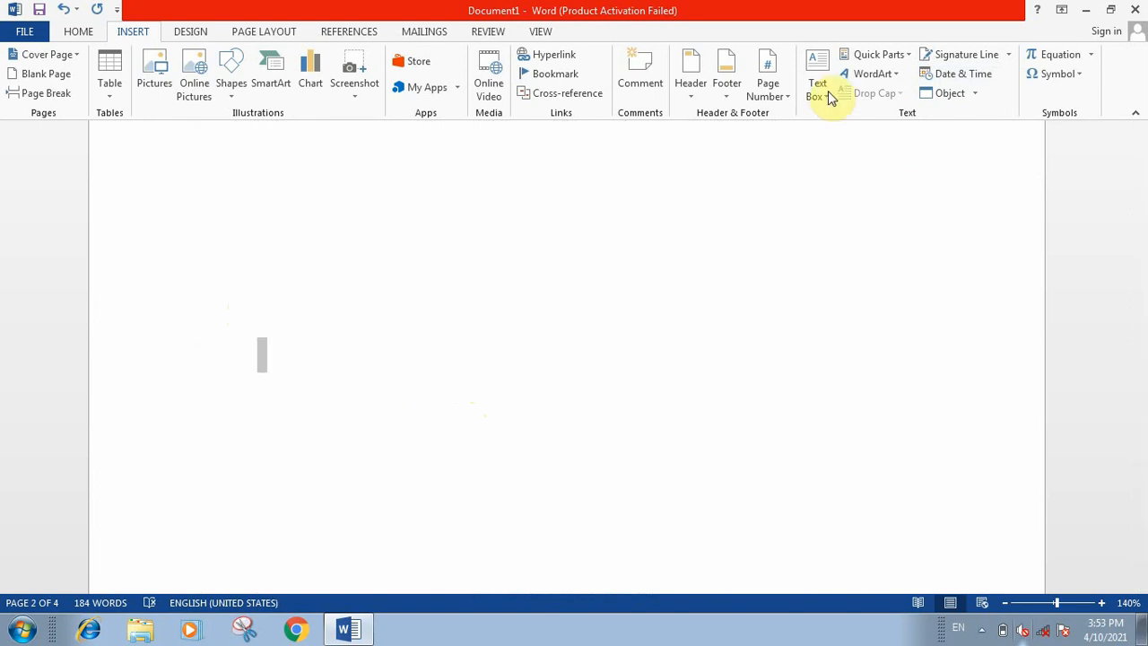
click(963, 73)
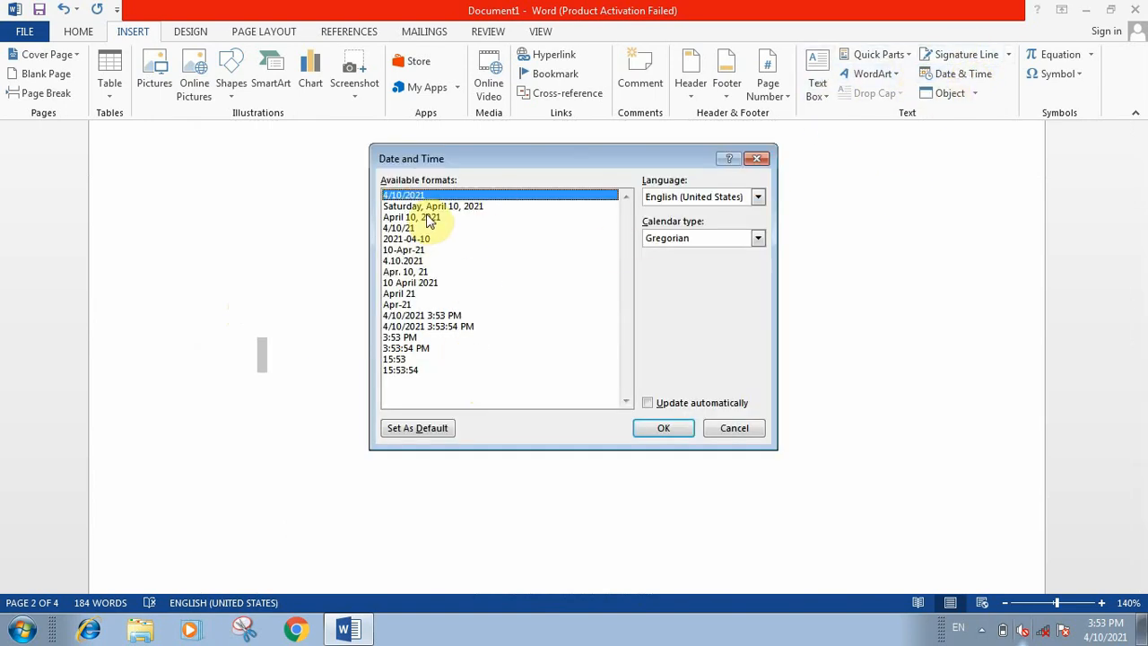
click(412, 282)
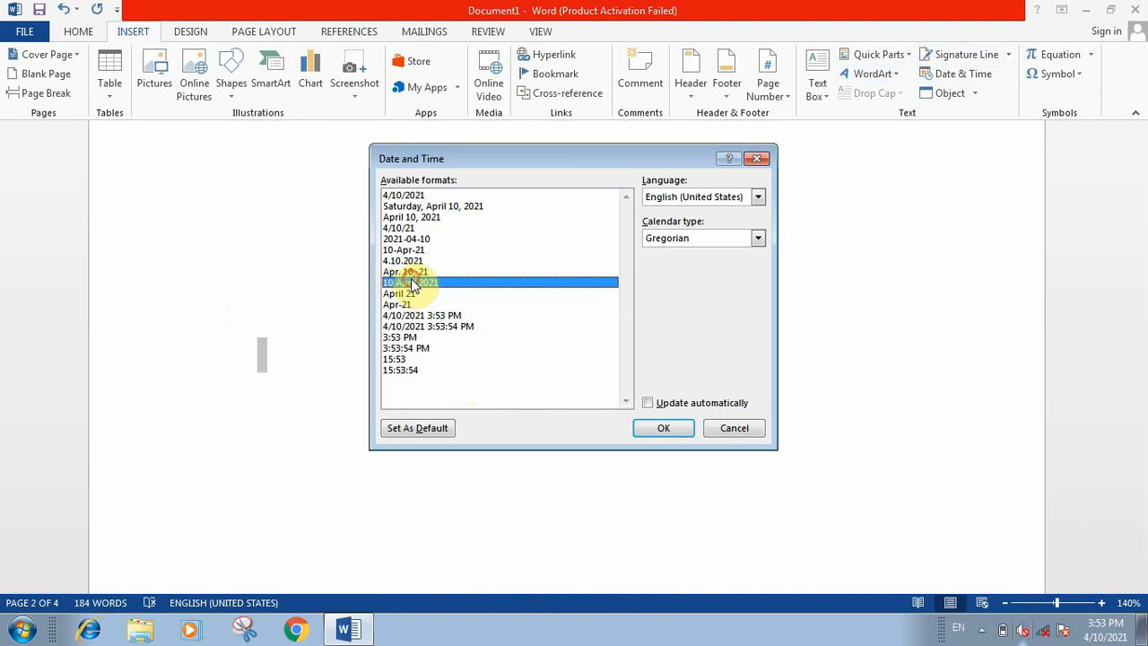
click(663, 427)
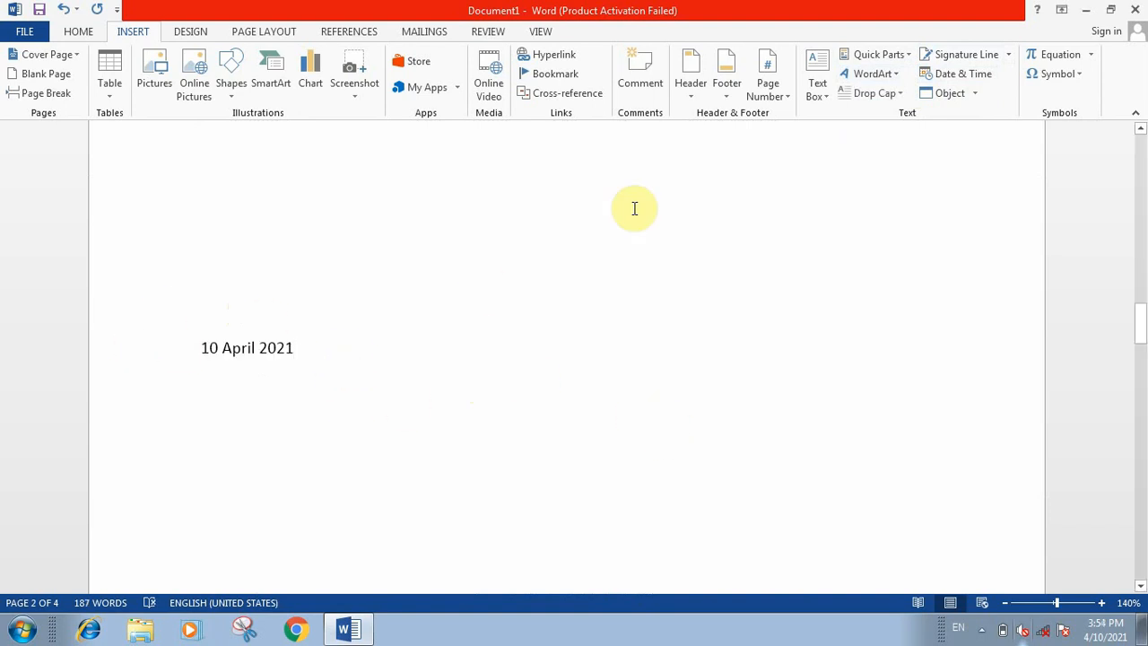
Step: Insert a new Bitmap Image object after the date on page 2
click(976, 94)
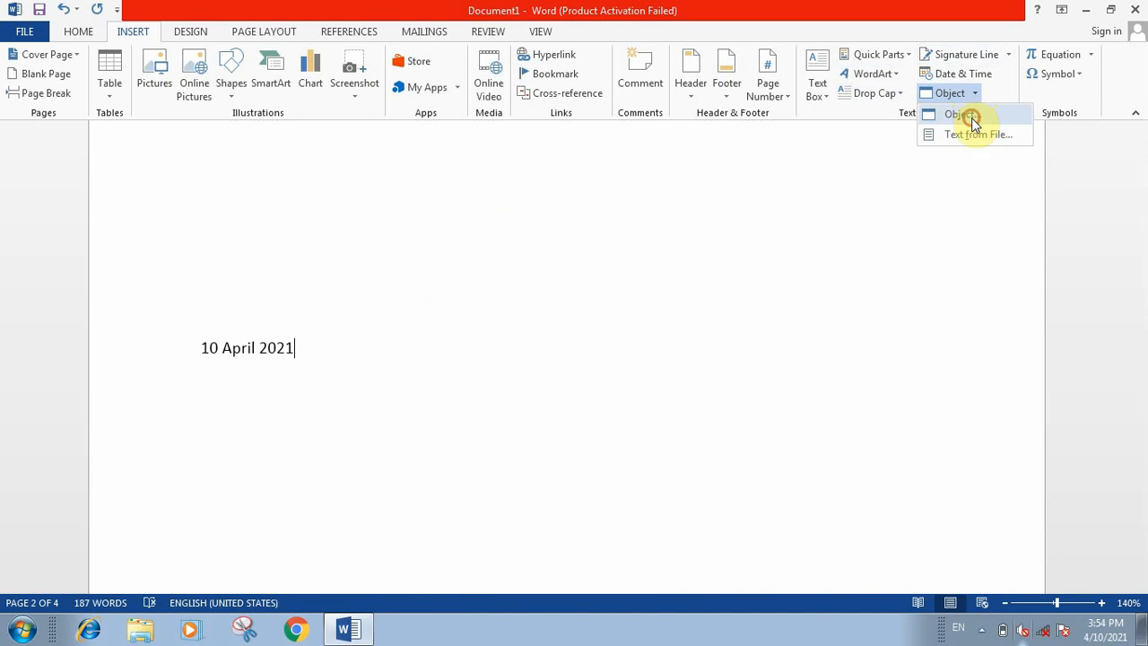
click(972, 118)
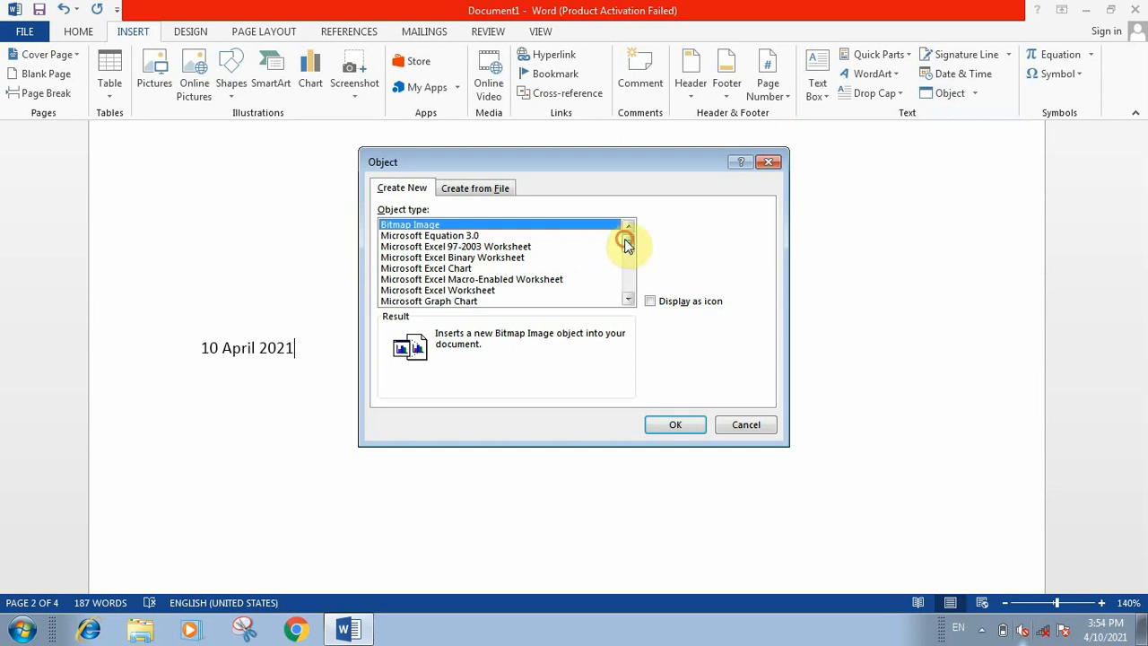
drag(626, 243, 638, 291)
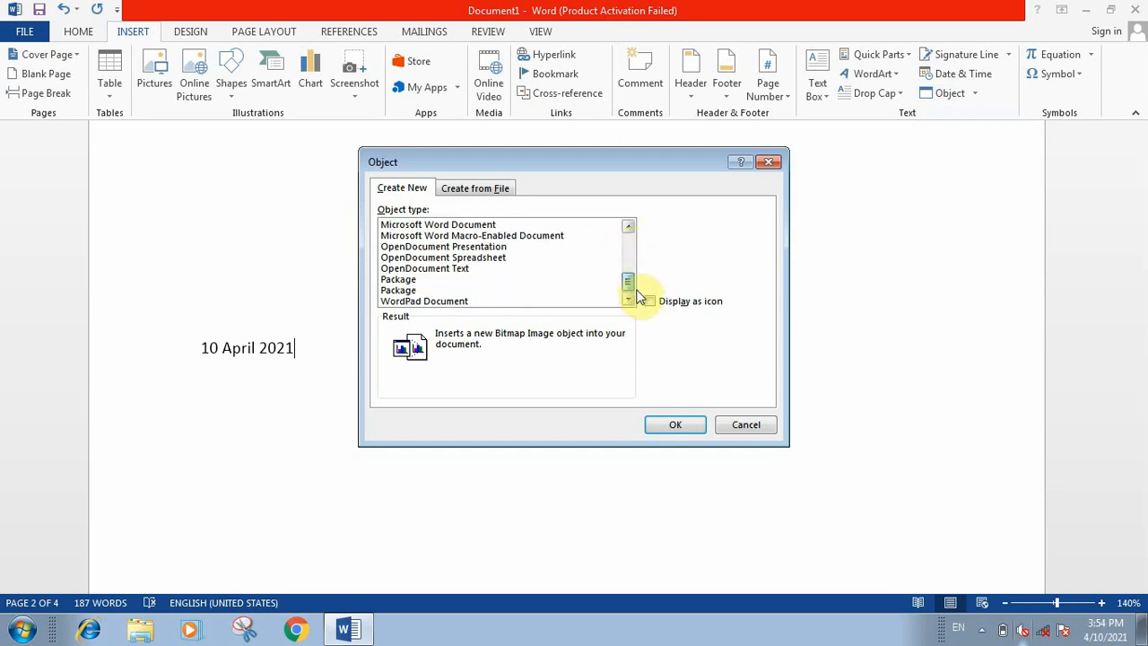
mouse_move(632, 302)
mouse_down()
mouse_move(631, 242)
mouse_move(641, 283)
mouse_move(620, 246)
mouse_move(623, 307)
mouse_up()
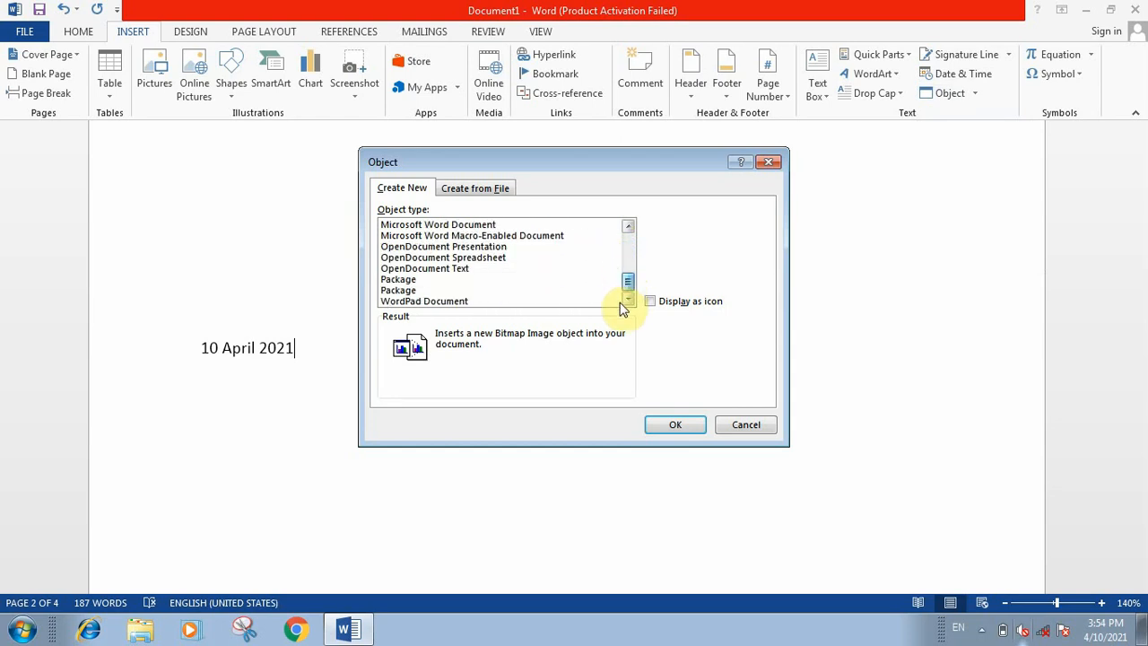
click(630, 297)
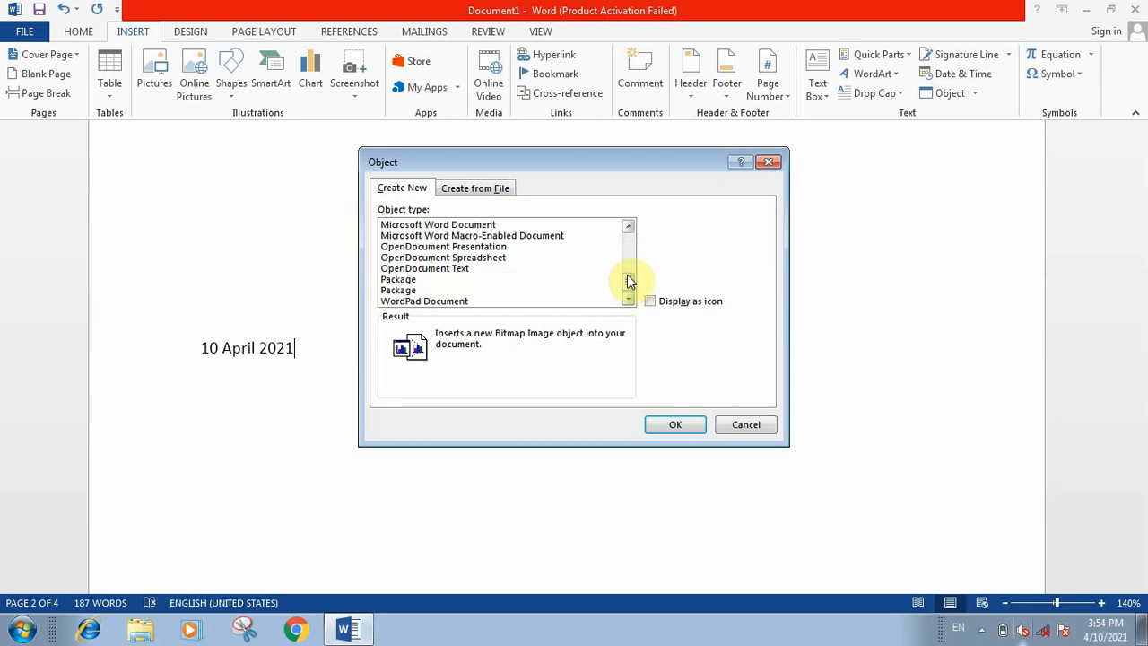
drag(628, 279, 621, 231)
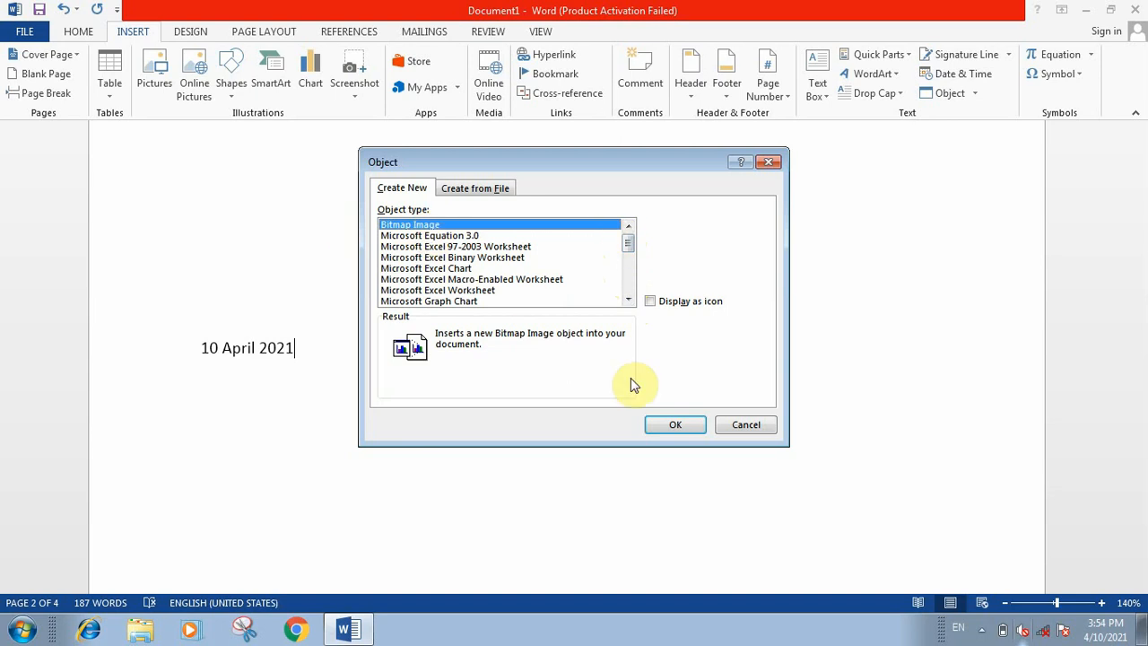
click(673, 425)
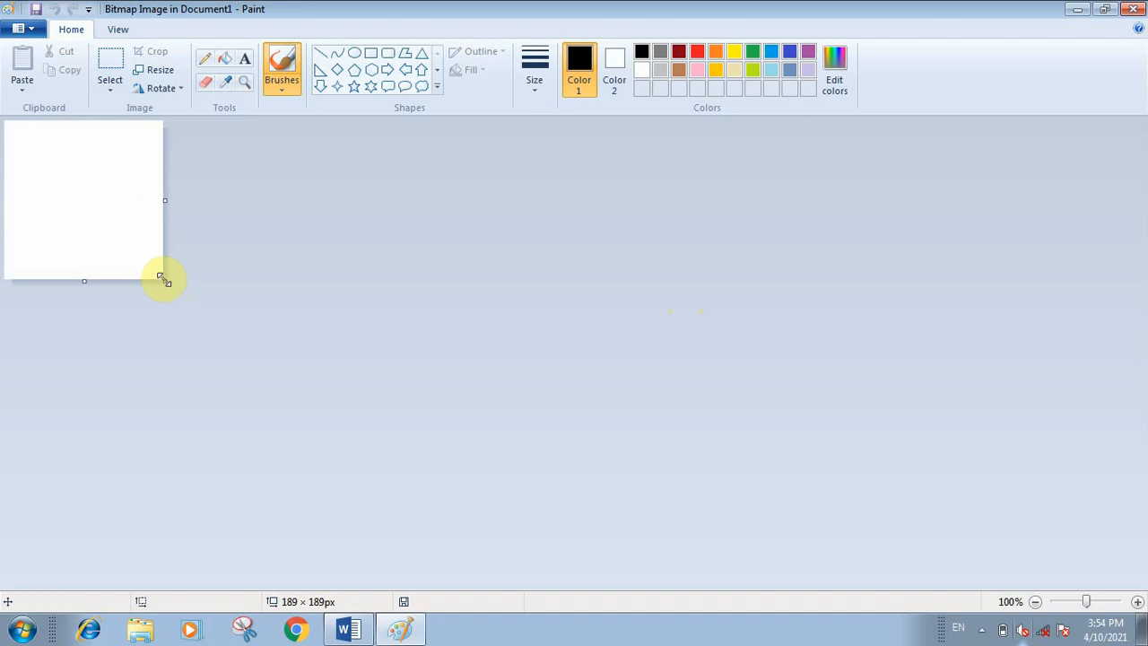
Step: Enlarge the bitmap canvas to about 770 × 358 px, draw a black pentagon about 211 × 130 px on it, and return to Word
drag(164, 281, 652, 421)
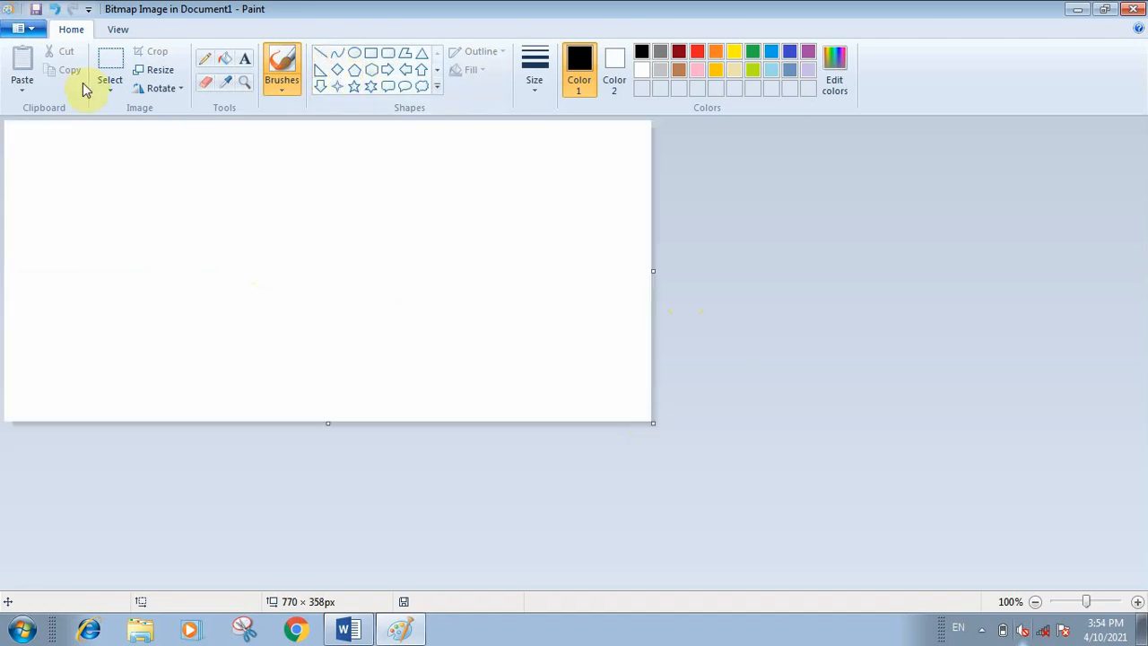
click(359, 77)
drag(236, 194, 408, 303)
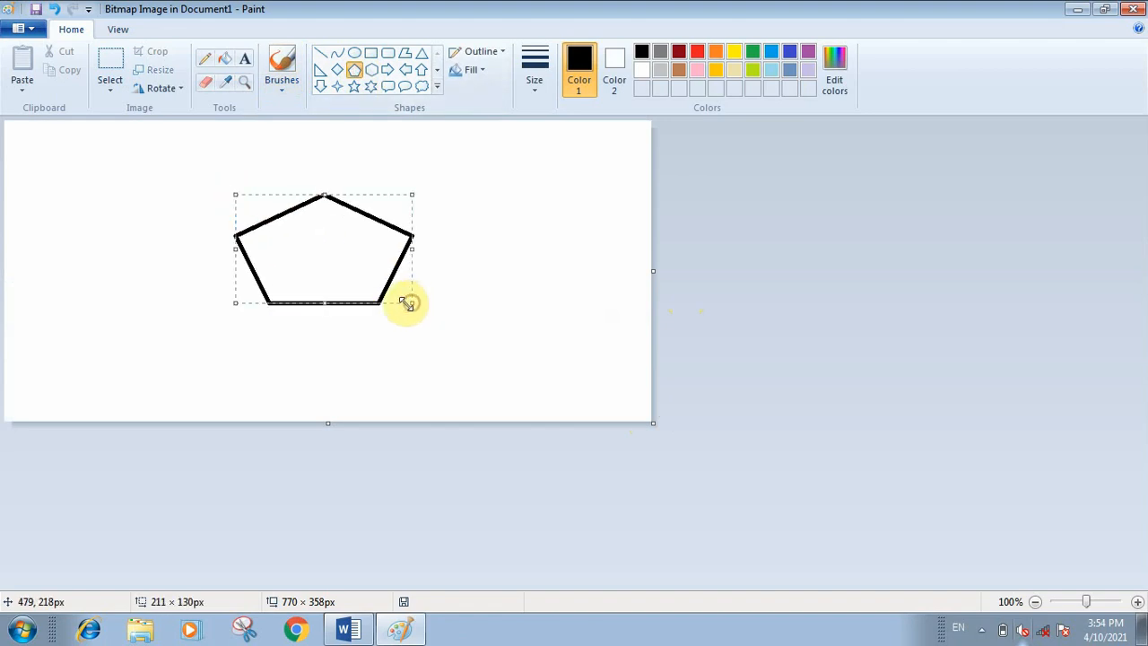
click(1134, 9)
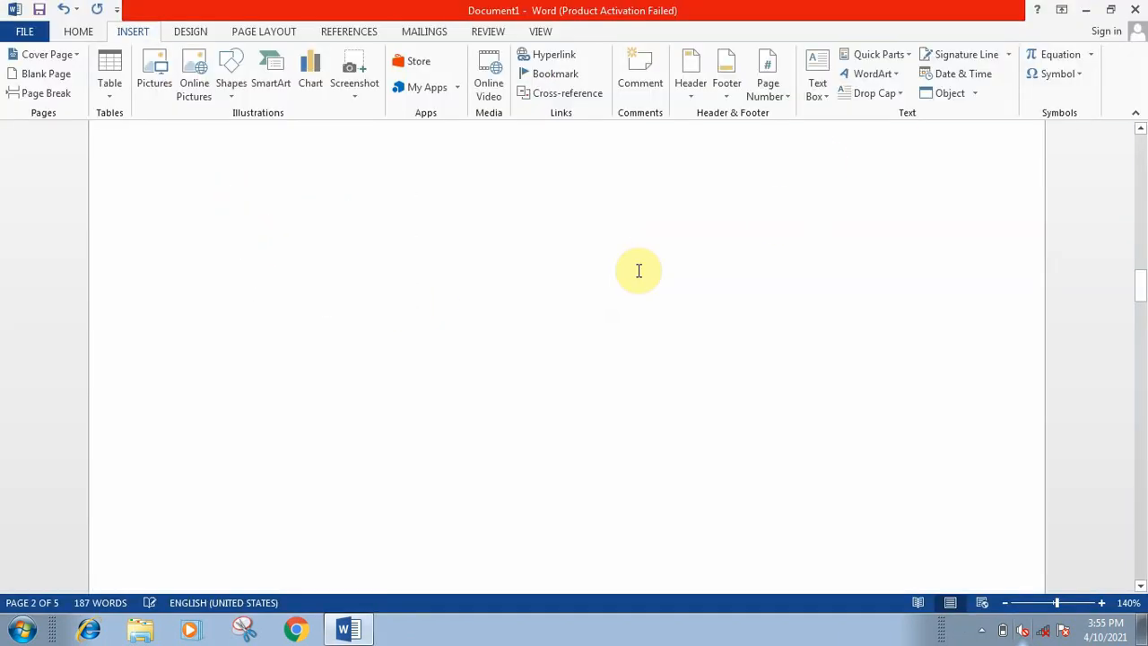
Step: Insert the built-in Quadratic Formula equation after the pentagon drawing on page 3 and leave the equation editing
scroll(530, 298, up, 6)
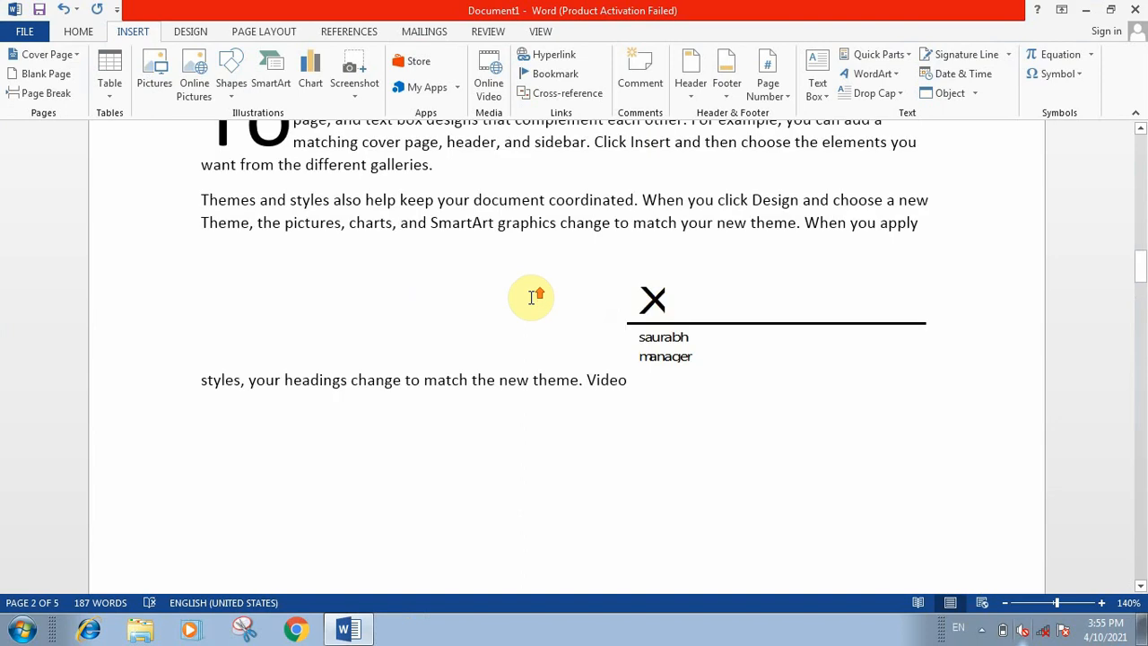
scroll(531, 298, up, 3)
scroll(530, 298, down, 12)
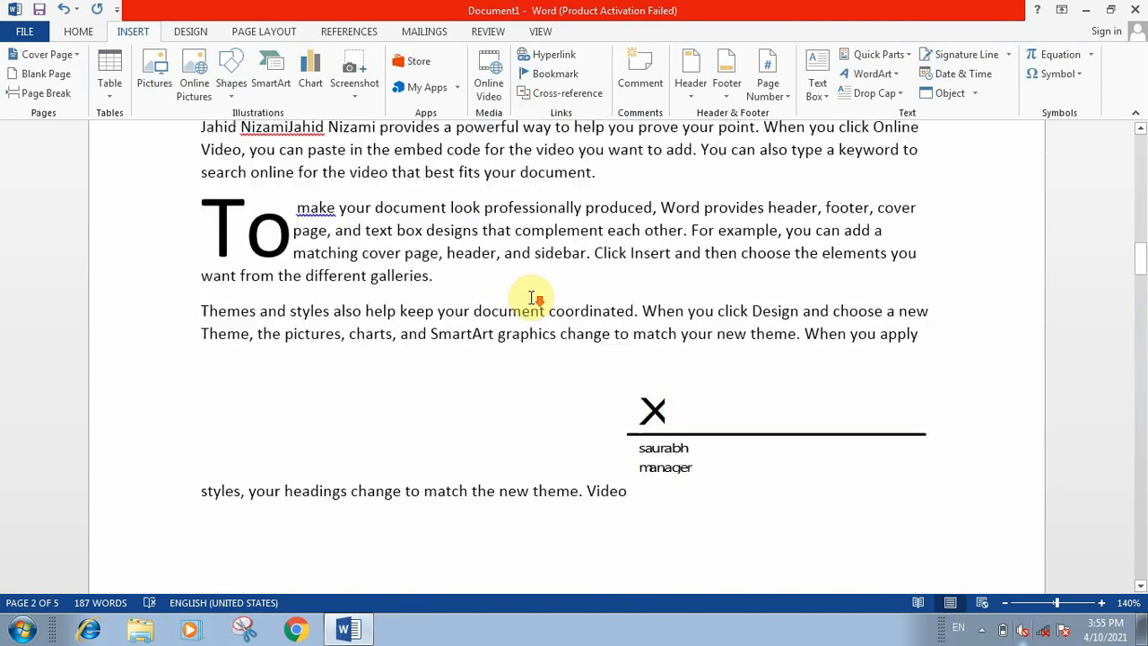
scroll(531, 298, down, 6)
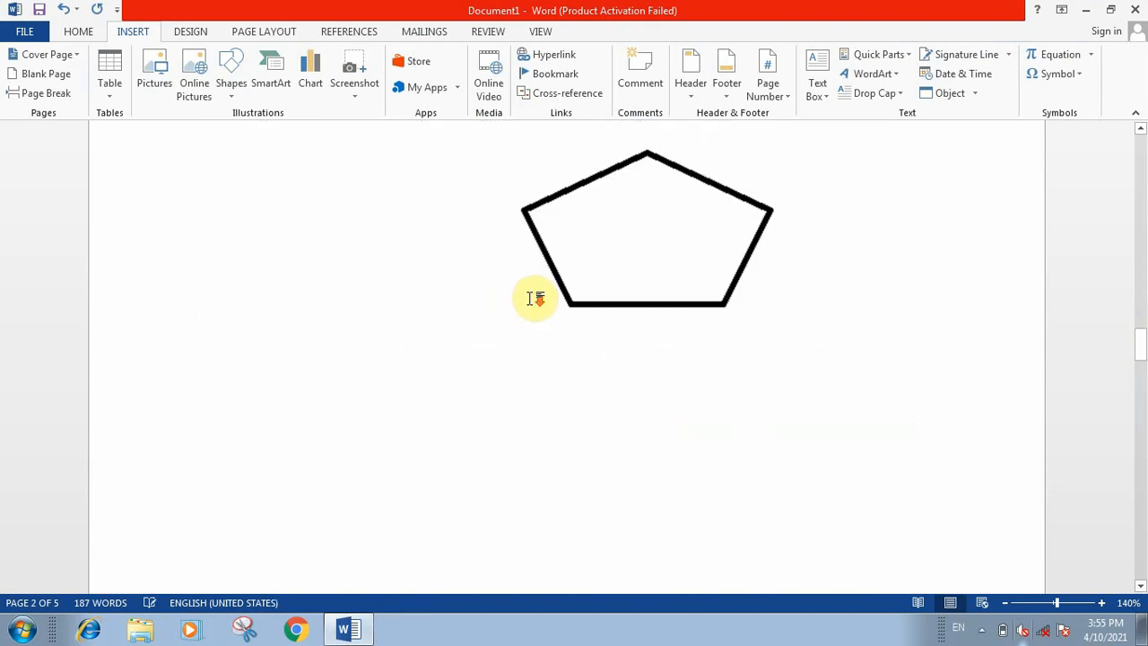
scroll(658, 342, up, 1)
scroll(658, 343, up, 3)
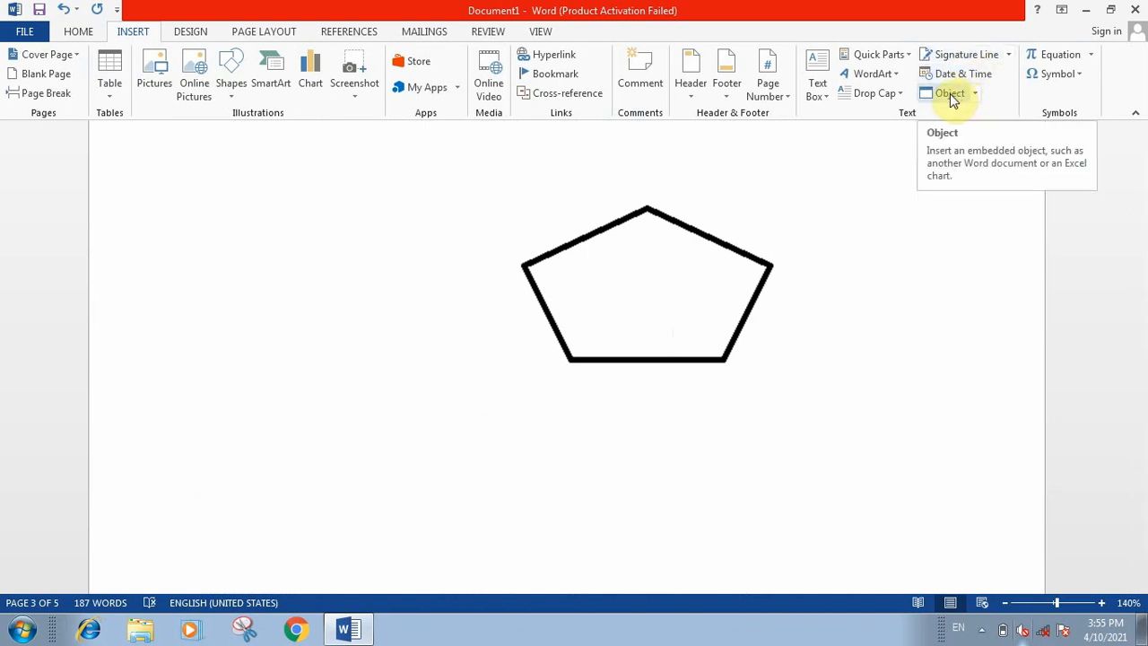
click(1093, 55)
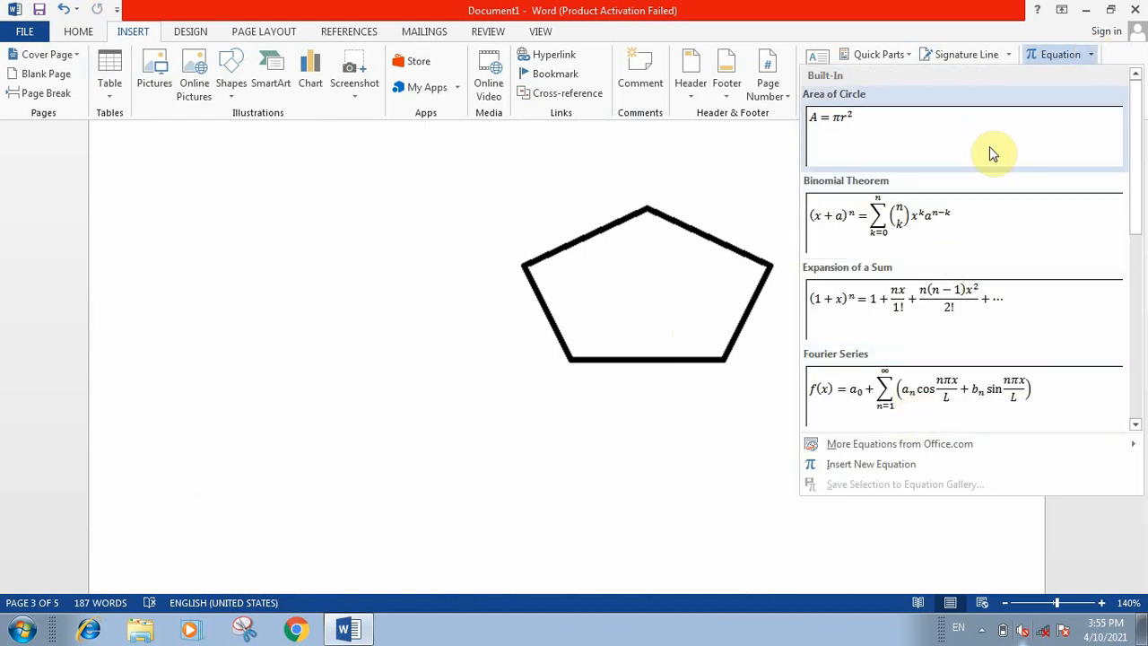
scroll(989, 146, down, 3)
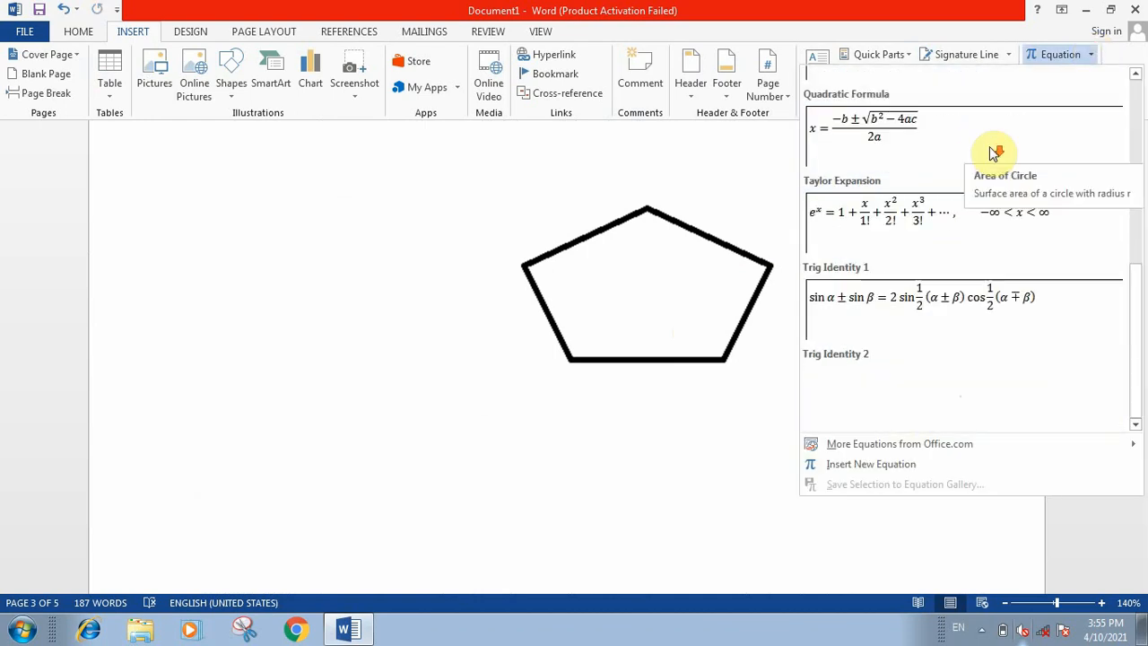
click(867, 141)
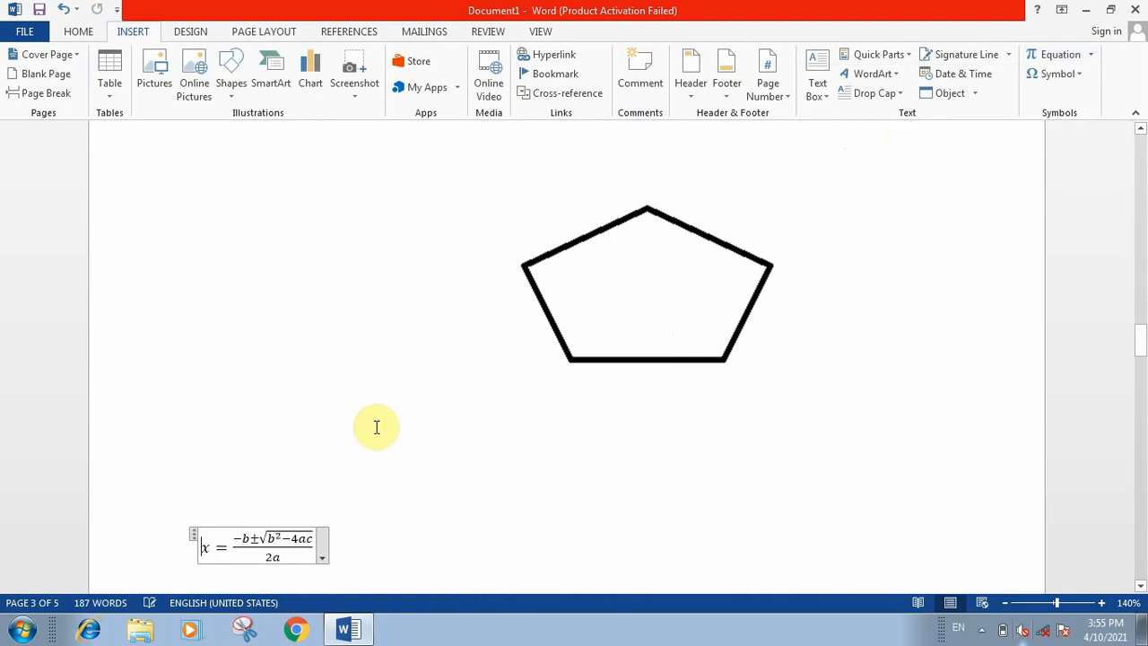
scroll(377, 426, down, 3)
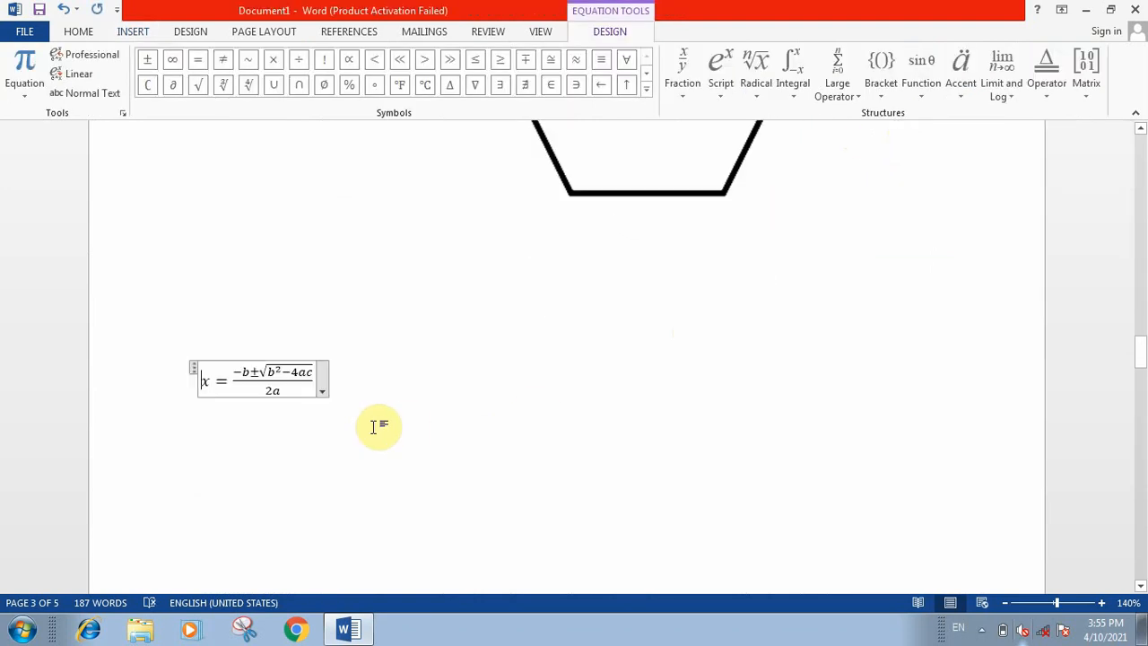
click(268, 442)
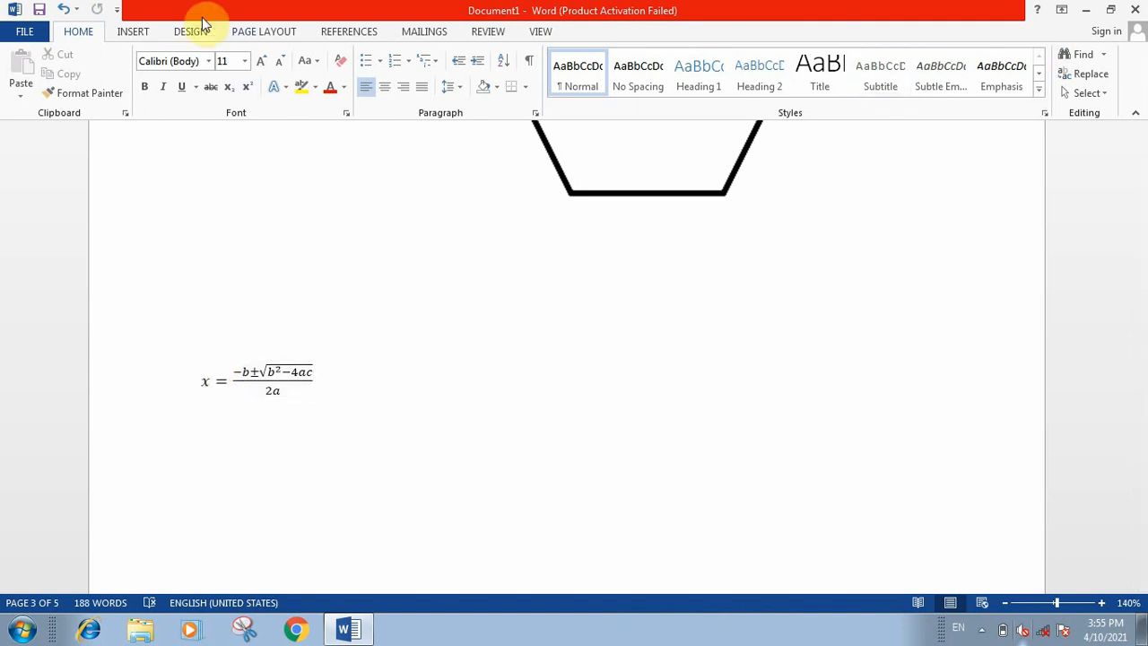
Step: Insert the Dollar Sign symbol from the Basic Latin subset directly after the quadratic formula
click(135, 31)
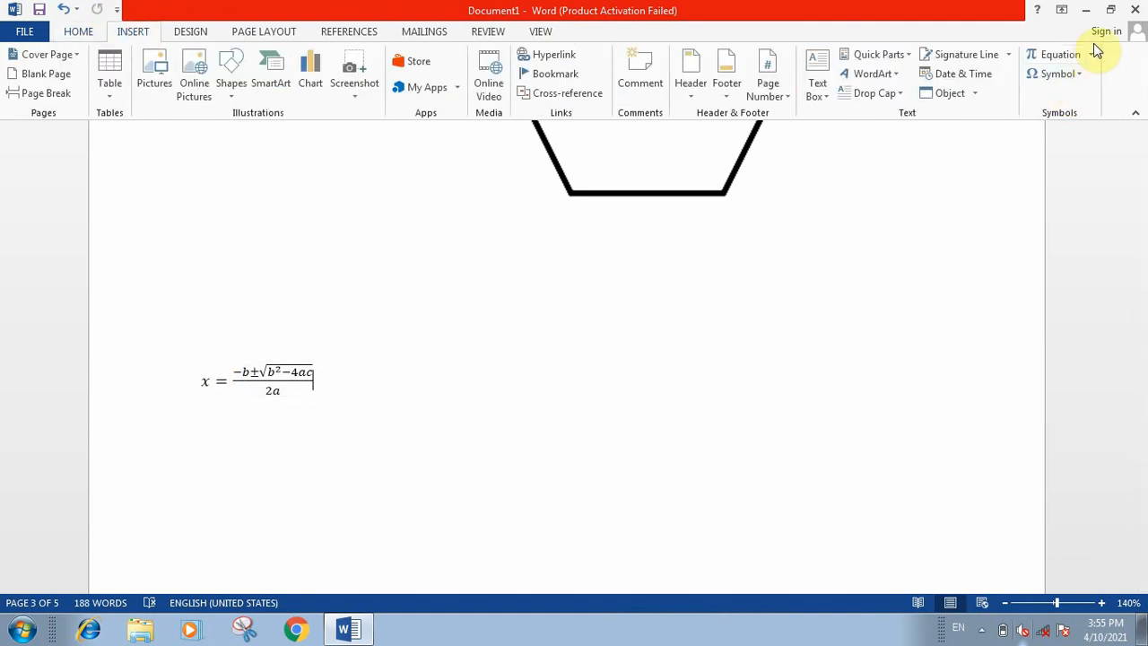
click(1083, 77)
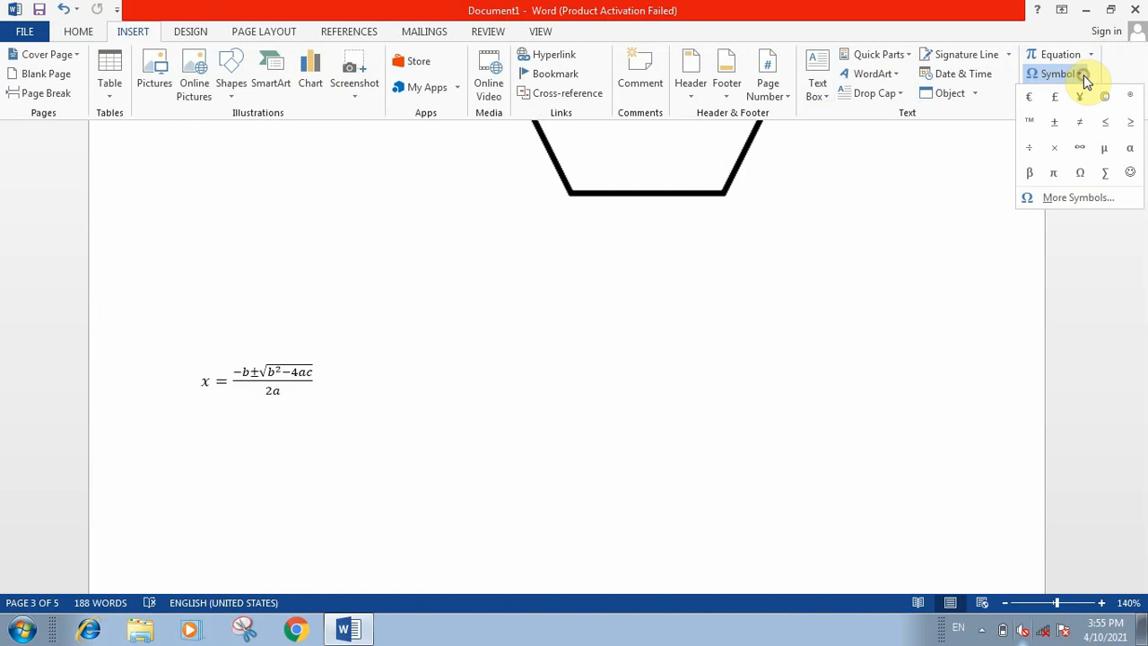
click(1092, 199)
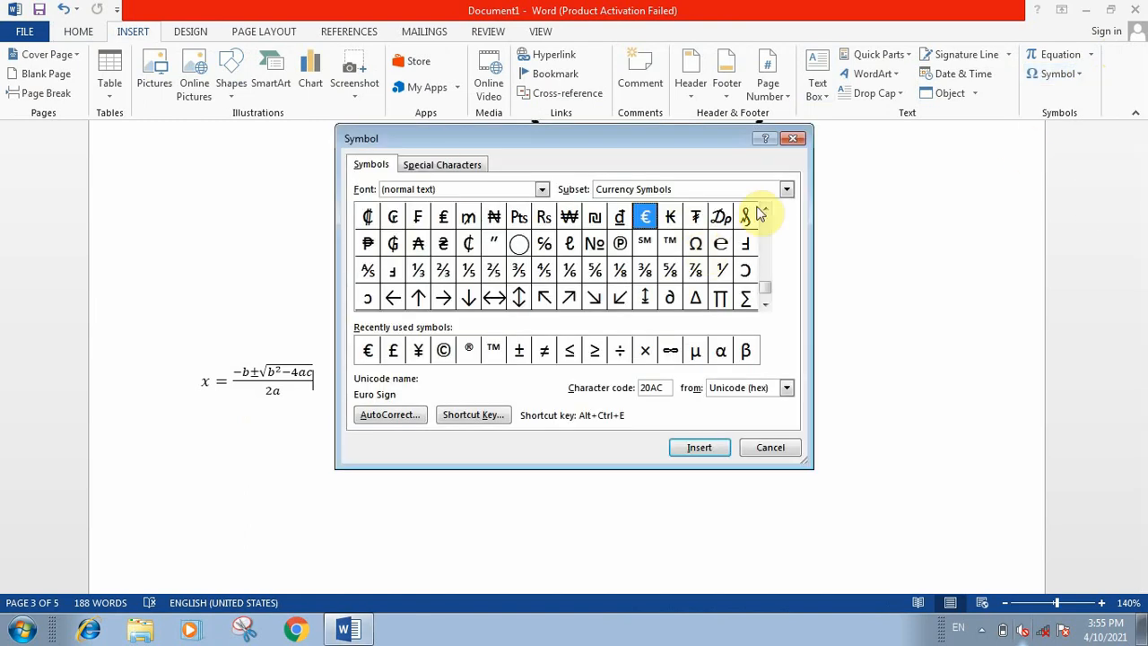
mouse_move(761, 287)
mouse_down()
mouse_move(774, 225)
mouse_move(762, 291)
mouse_up()
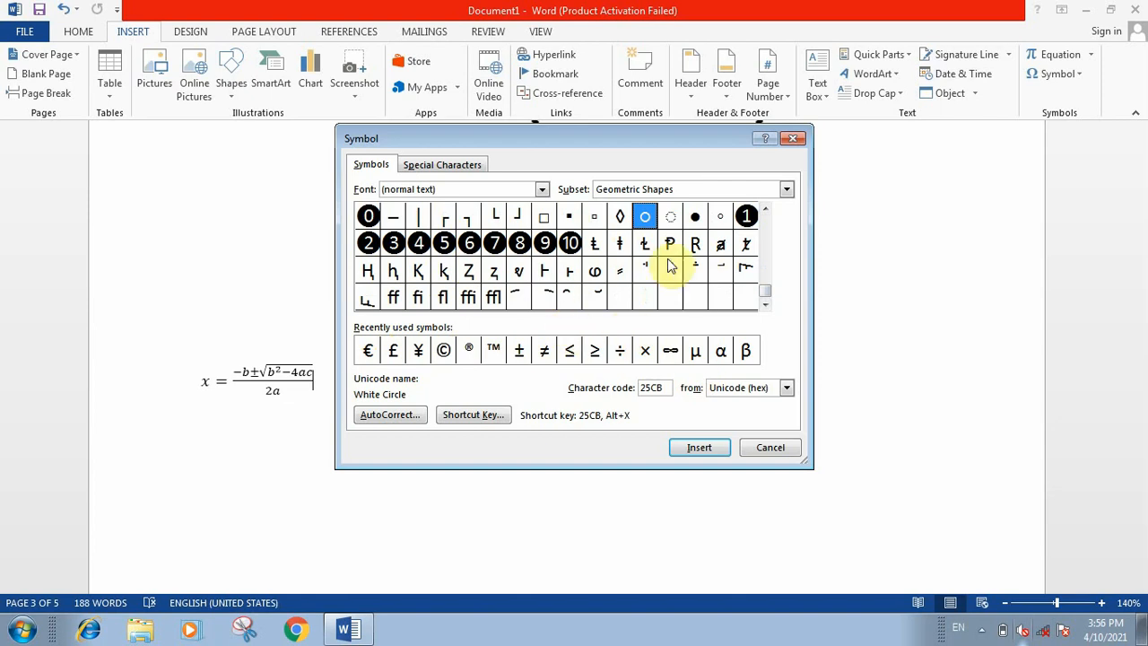
drag(767, 291, 779, 213)
click(468, 219)
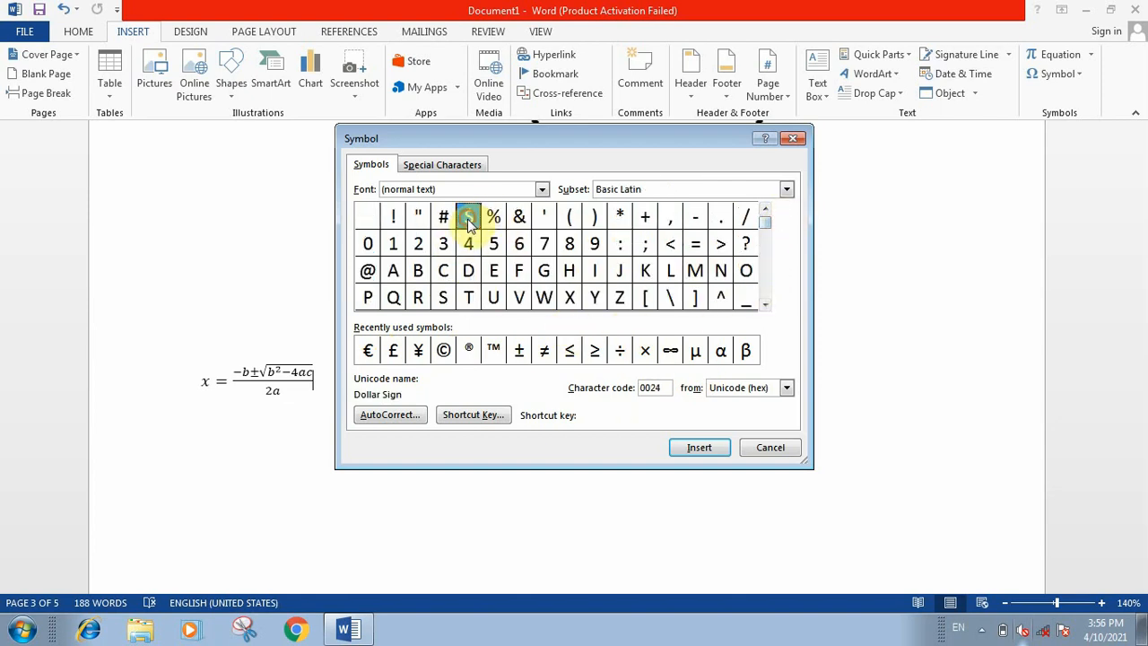
click(699, 448)
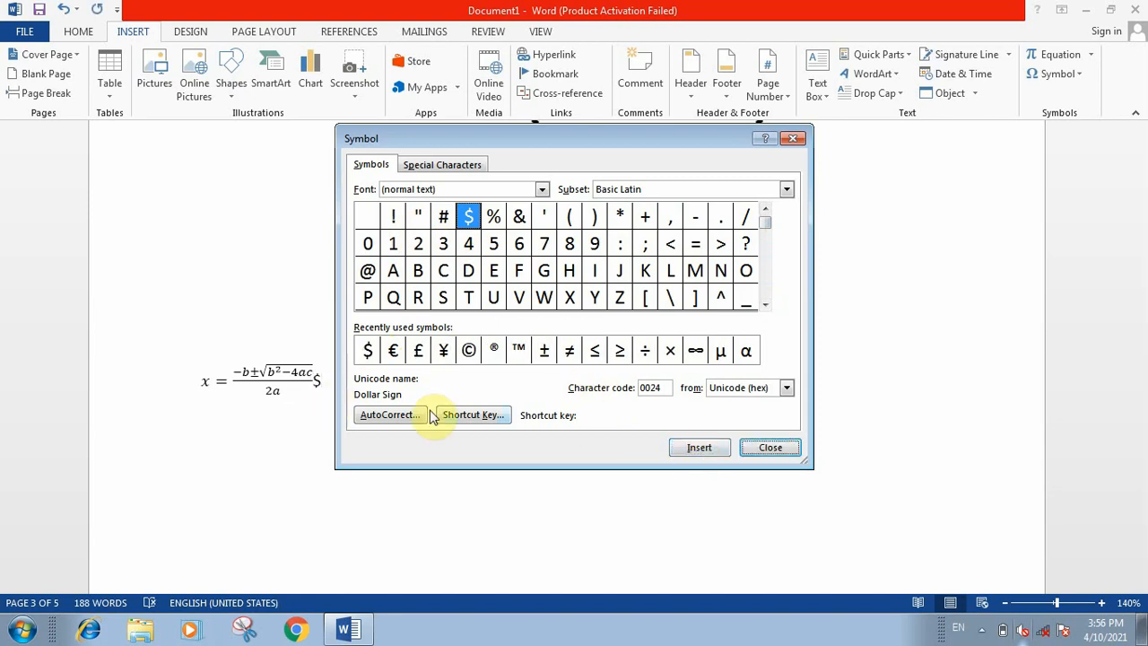
click(771, 448)
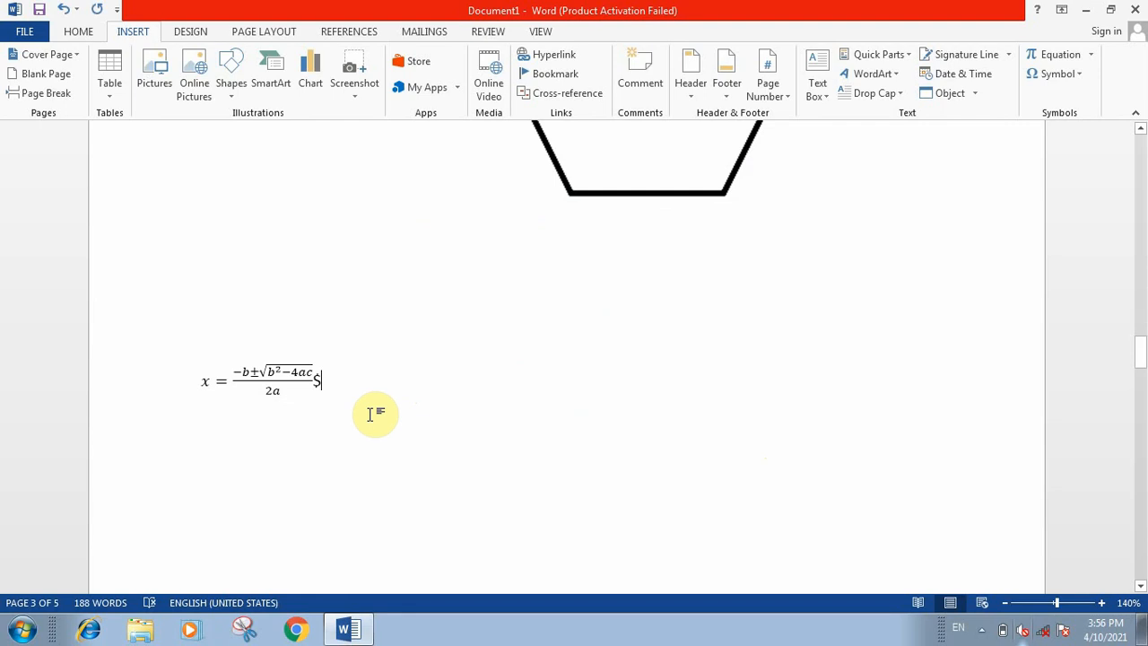
scroll(372, 414, up, 10)
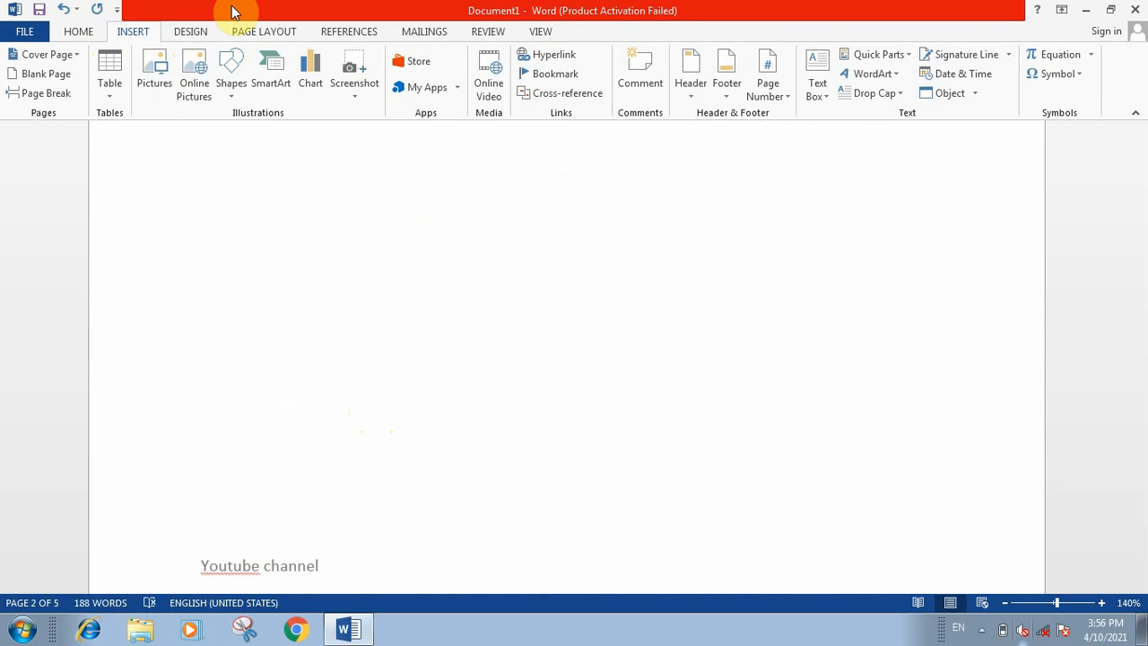
click(78, 34)
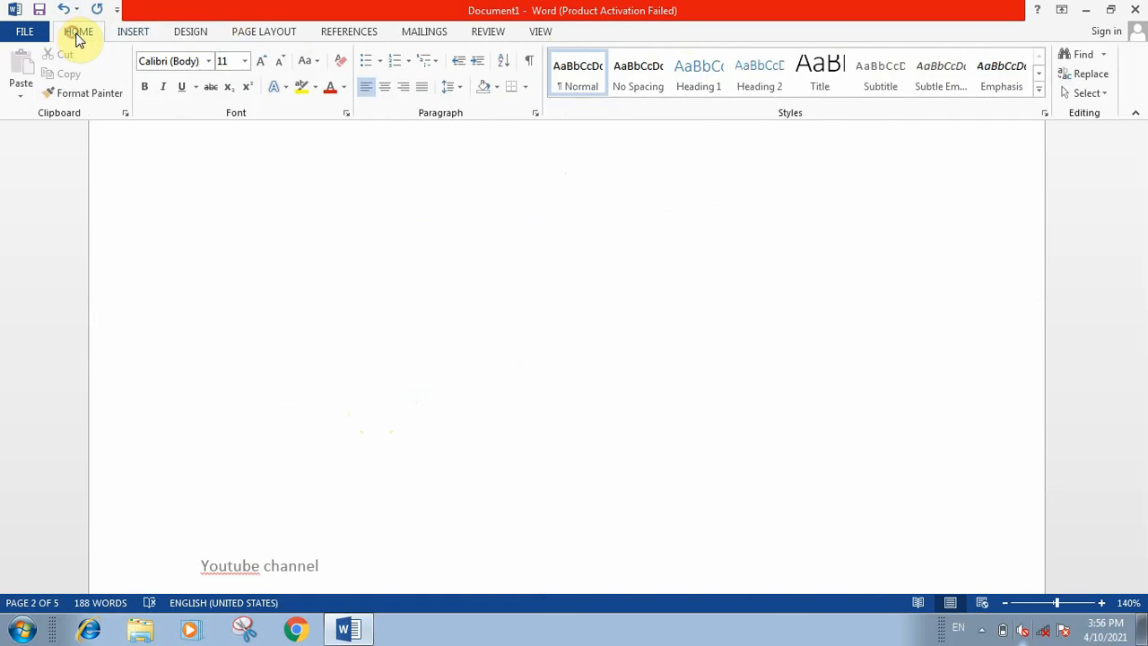
click(128, 32)
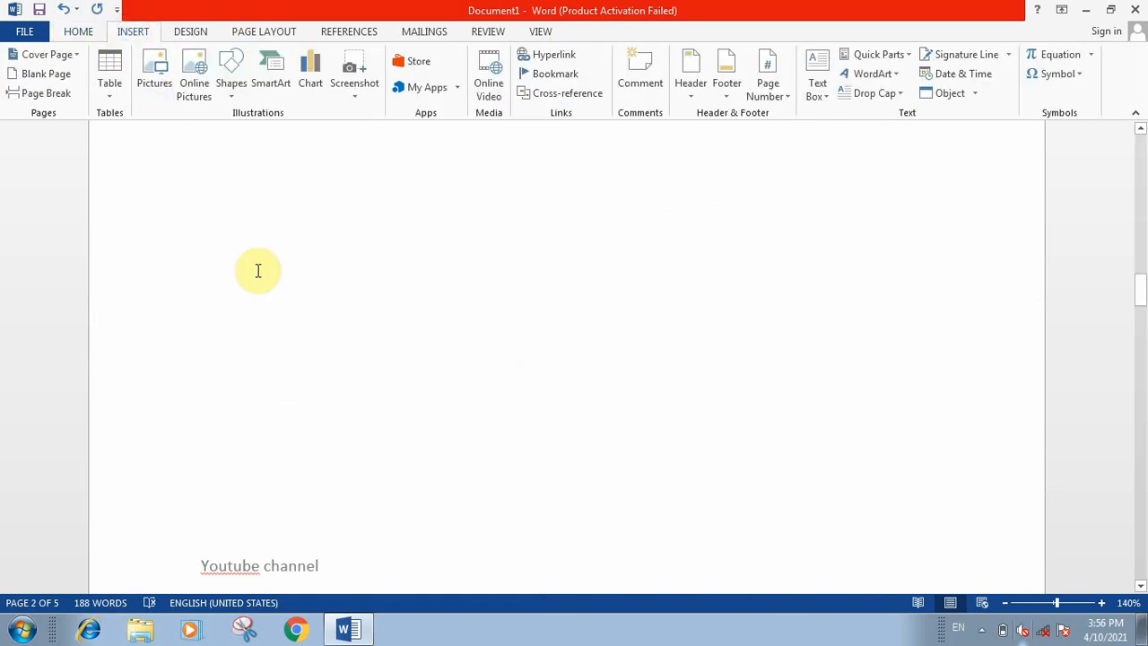